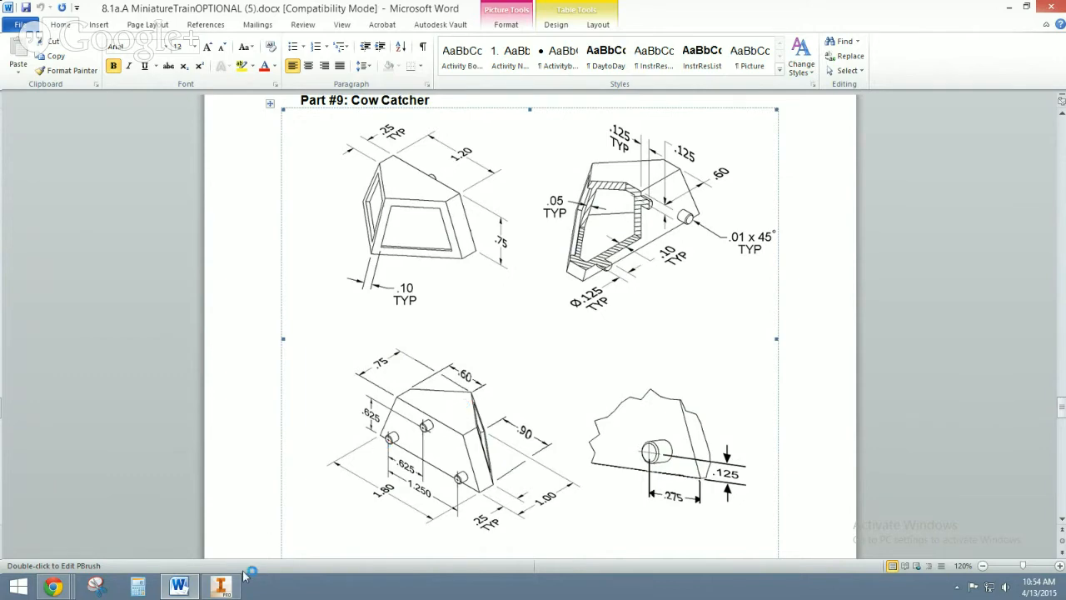
# Step: Switch to Inventor and make Train the active project
pyautogui.hotkey('alt', 'Tab')
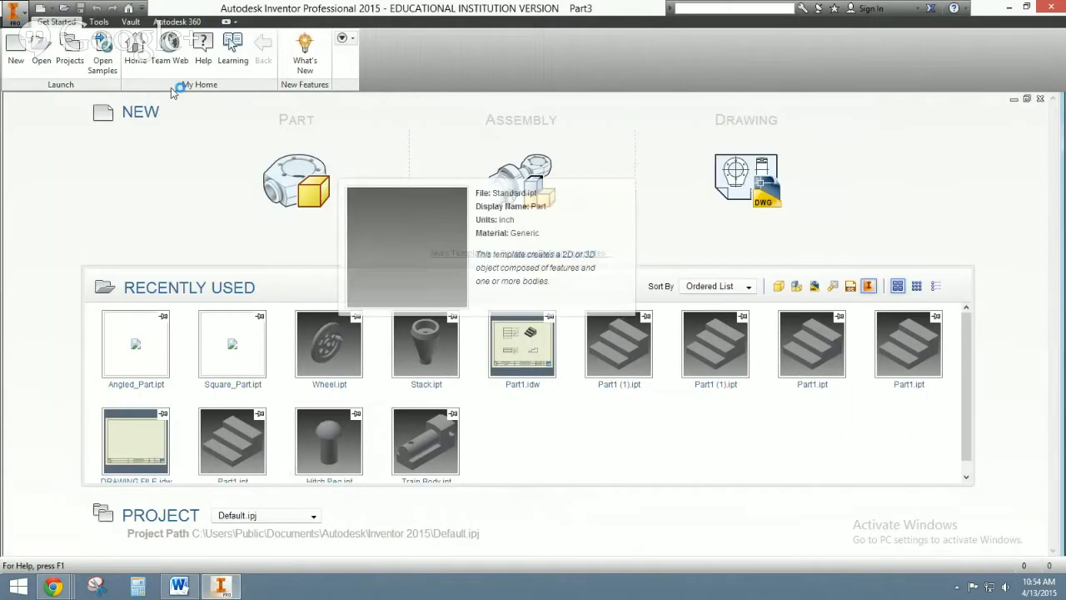
pyautogui.click(71, 48)
pyautogui.doubleClick(405, 188)
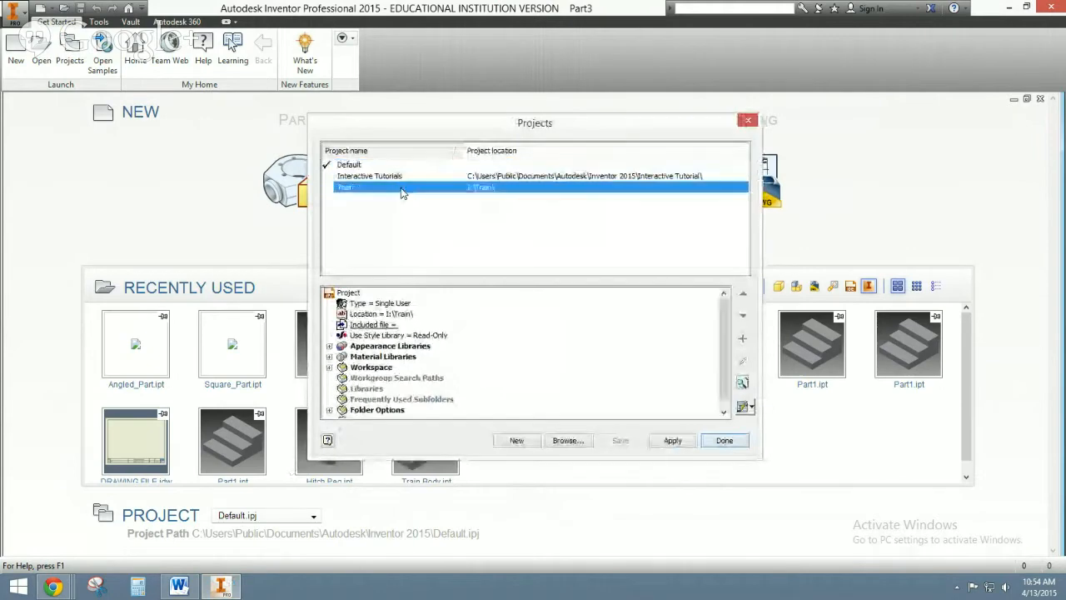
pyautogui.click(721, 440)
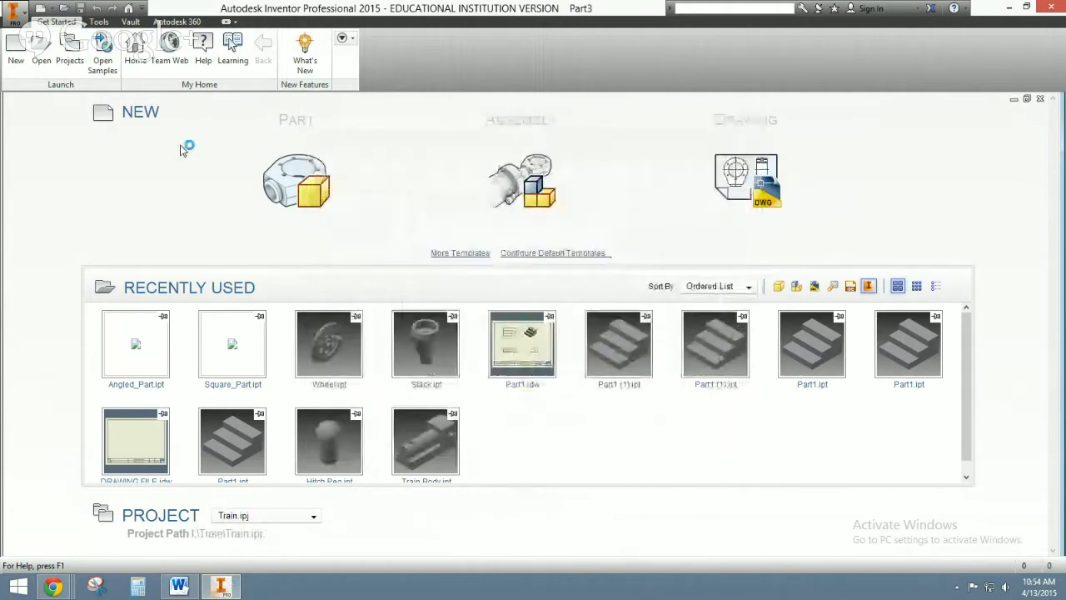
# Step: Create a new part file from the custom PART FILE.ipt template
pyautogui.click(15, 54)
pyautogui.click(341, 181)
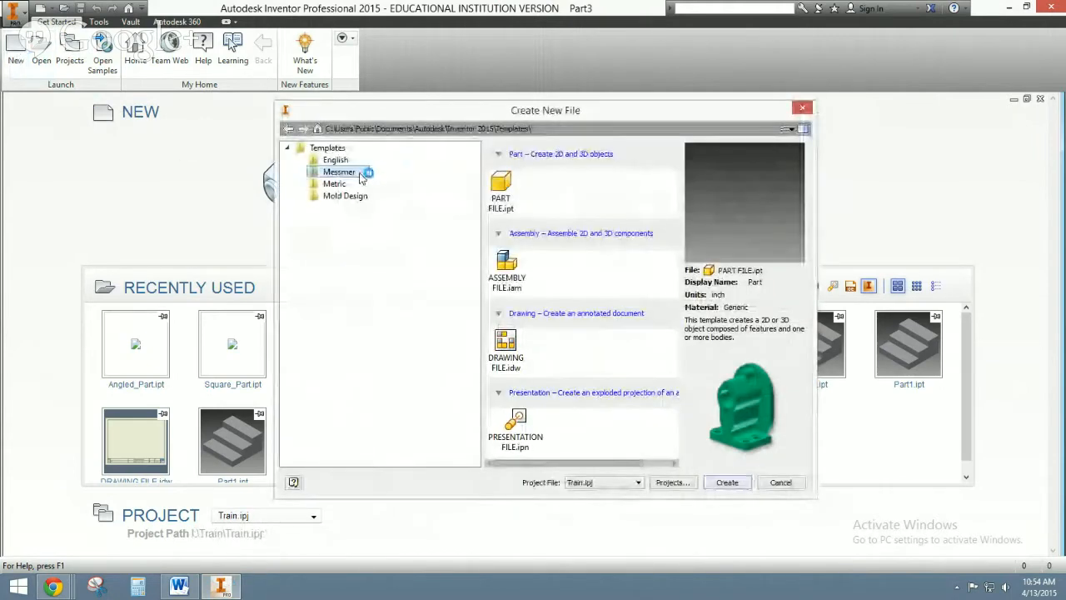
pyautogui.doubleClick(493, 178)
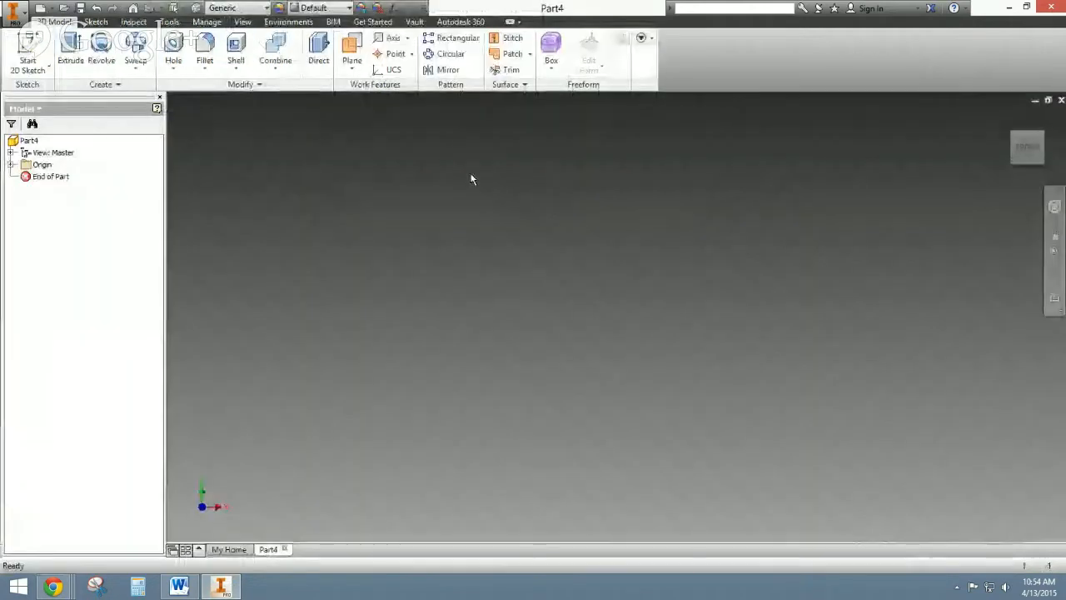
pyautogui.click(29, 52)
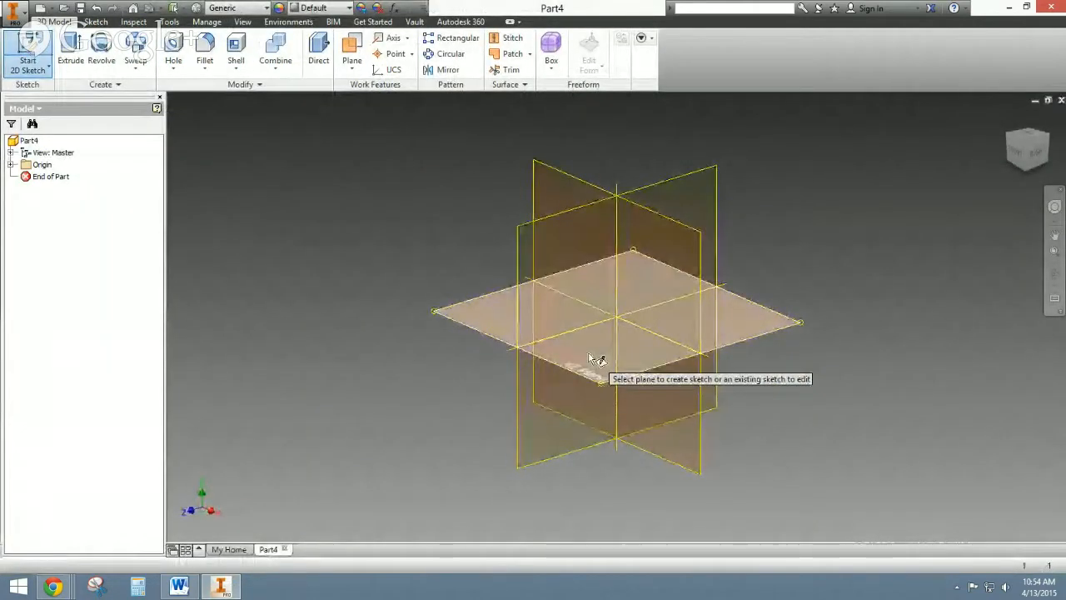
pyautogui.press('Escape')
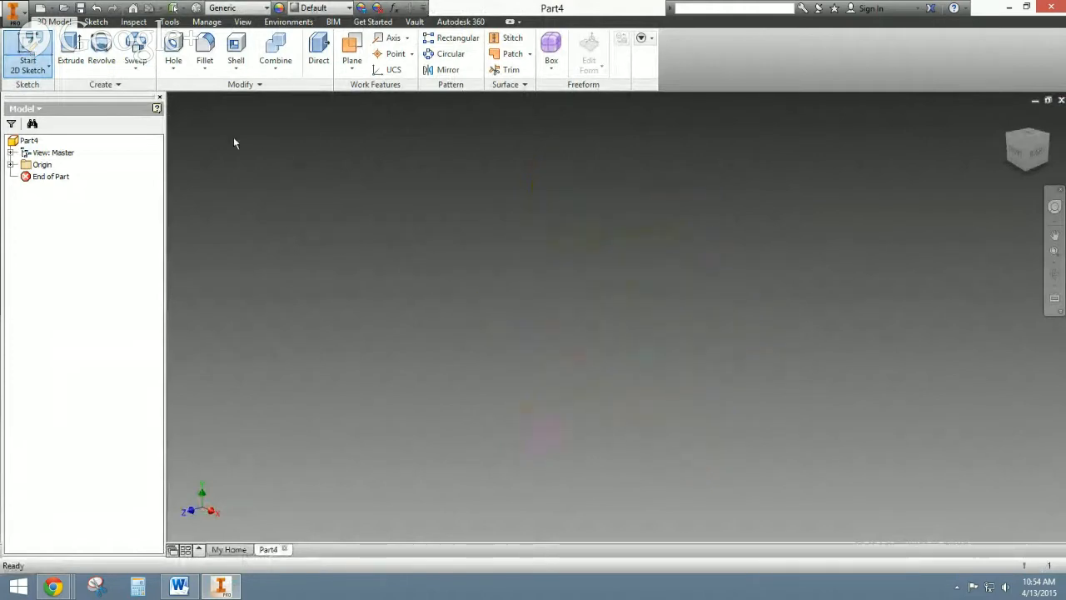
pyautogui.click(136, 66)
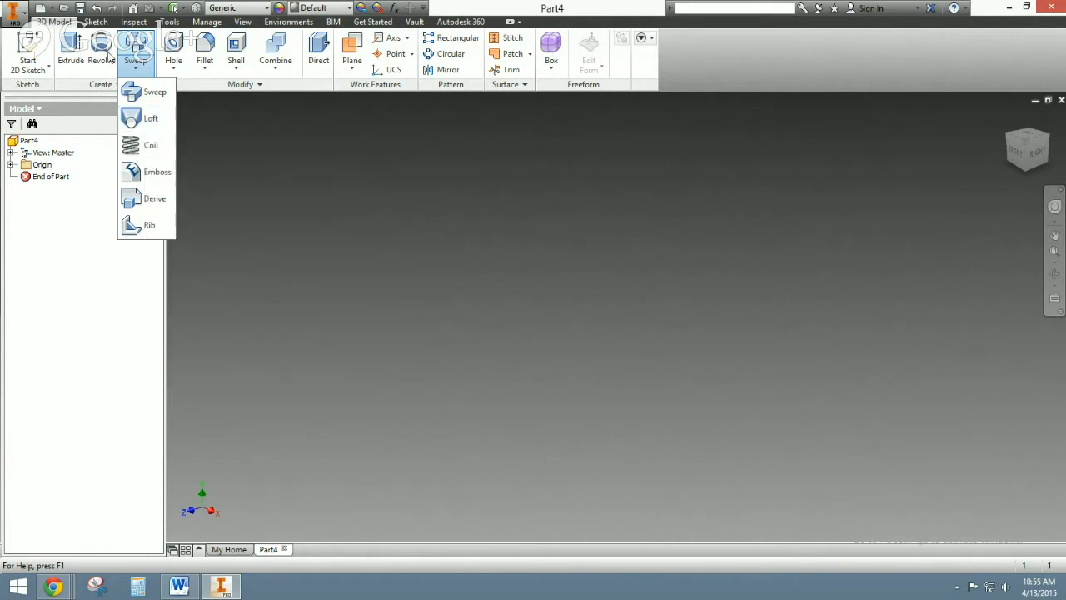
pyautogui.click(228, 134)
pyautogui.click(136, 74)
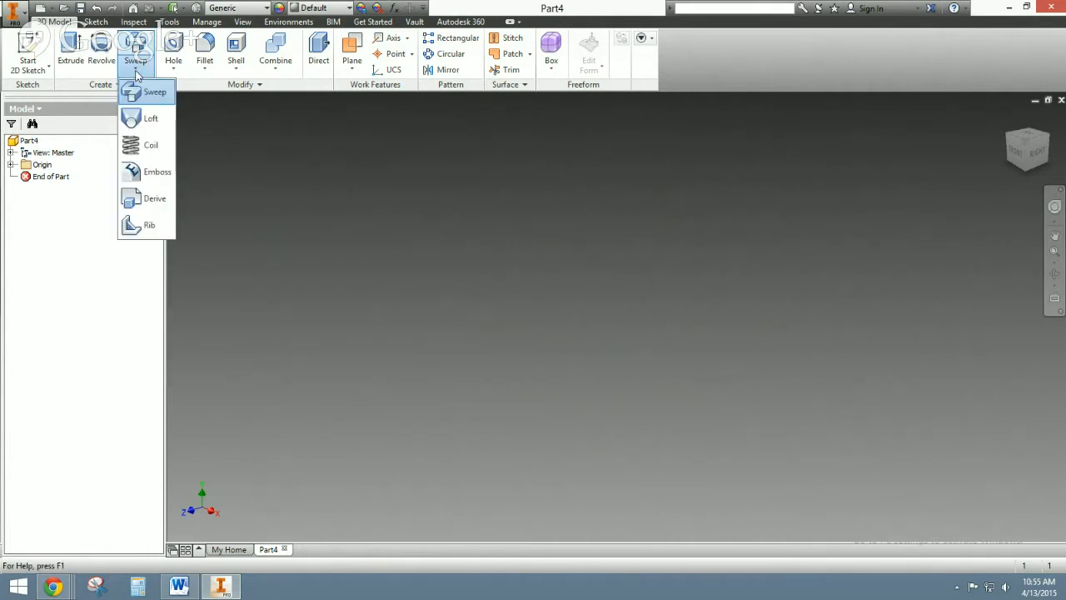
pyautogui.click(238, 135)
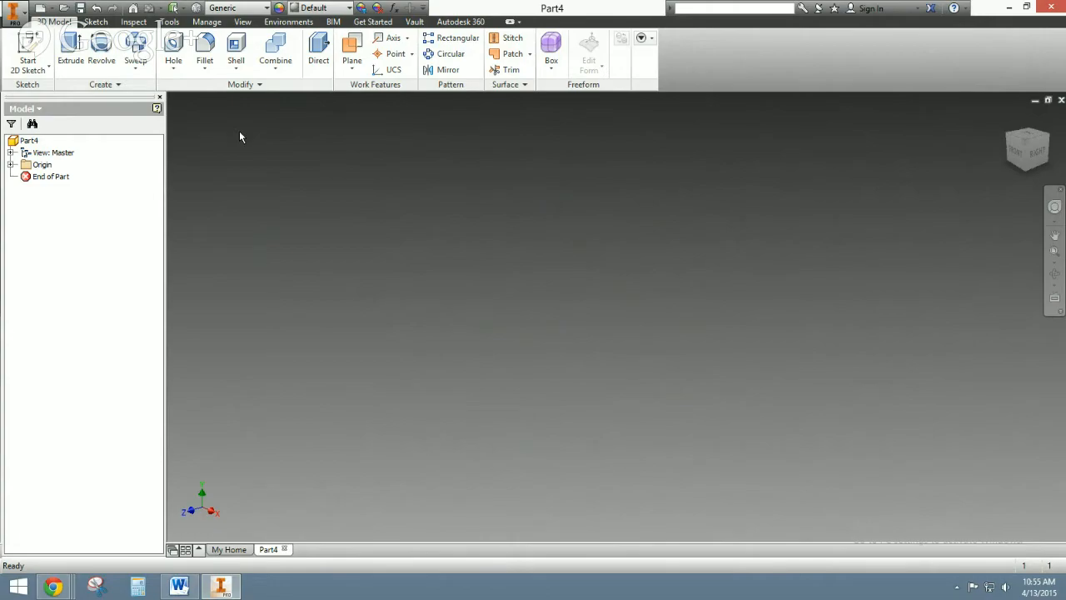
# Step: Check the Cow Catcher drawing in Word, return to Inventor, and start a 2D sketch on the XZ plane
pyautogui.click(221, 586)
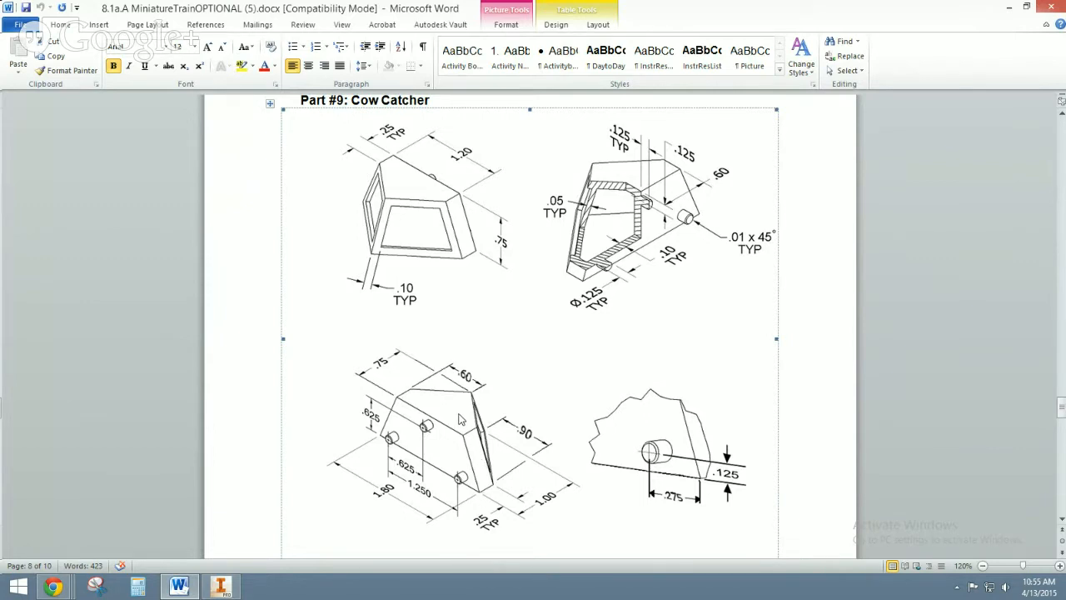
pyautogui.hotkey('alt', 'Tab')
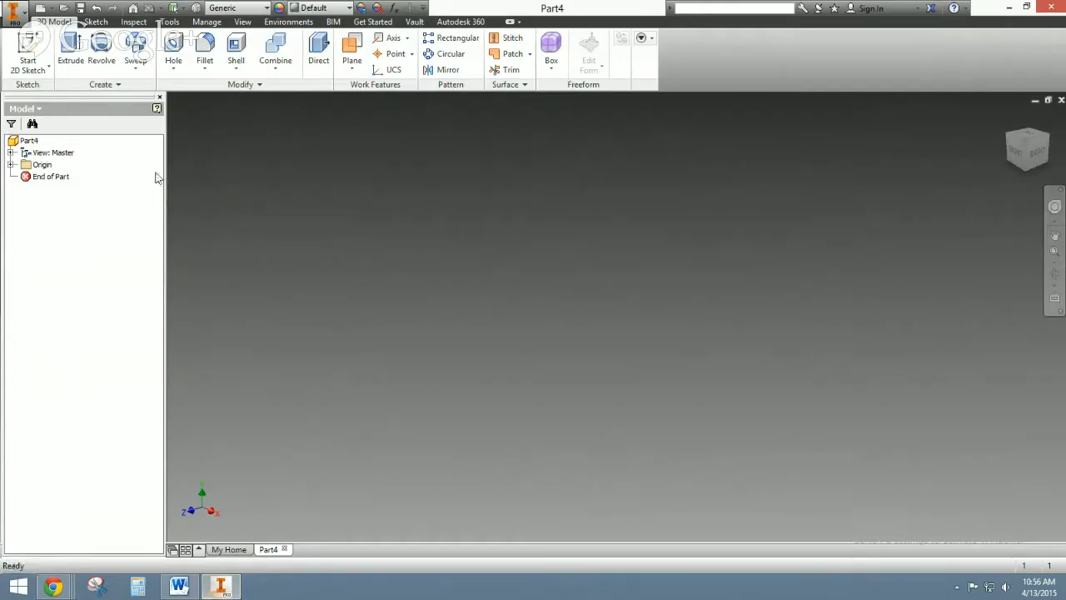
pyautogui.click(27, 52)
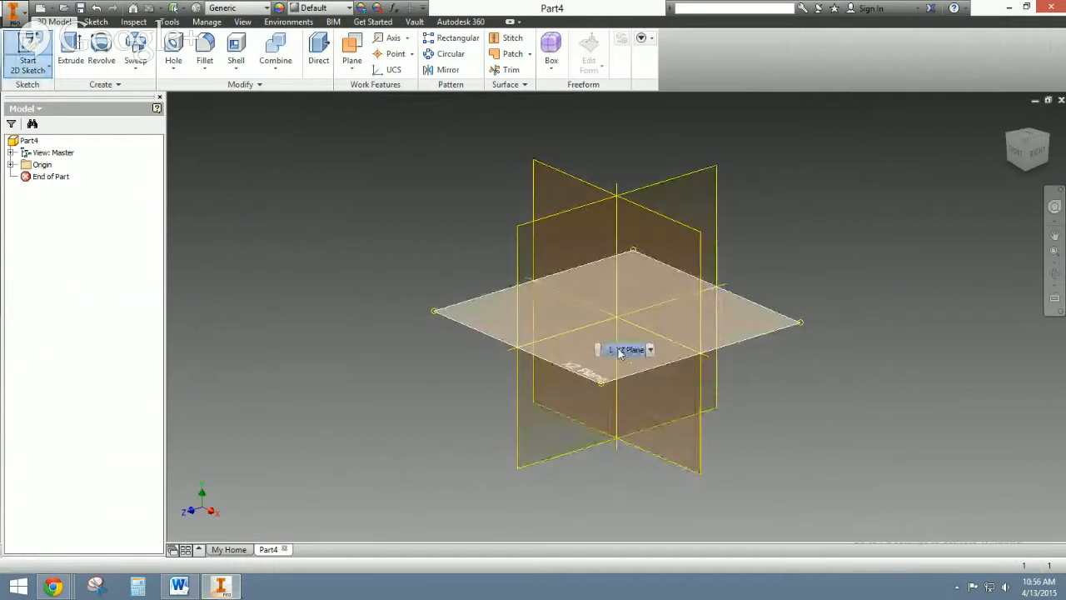
pyautogui.click(623, 354)
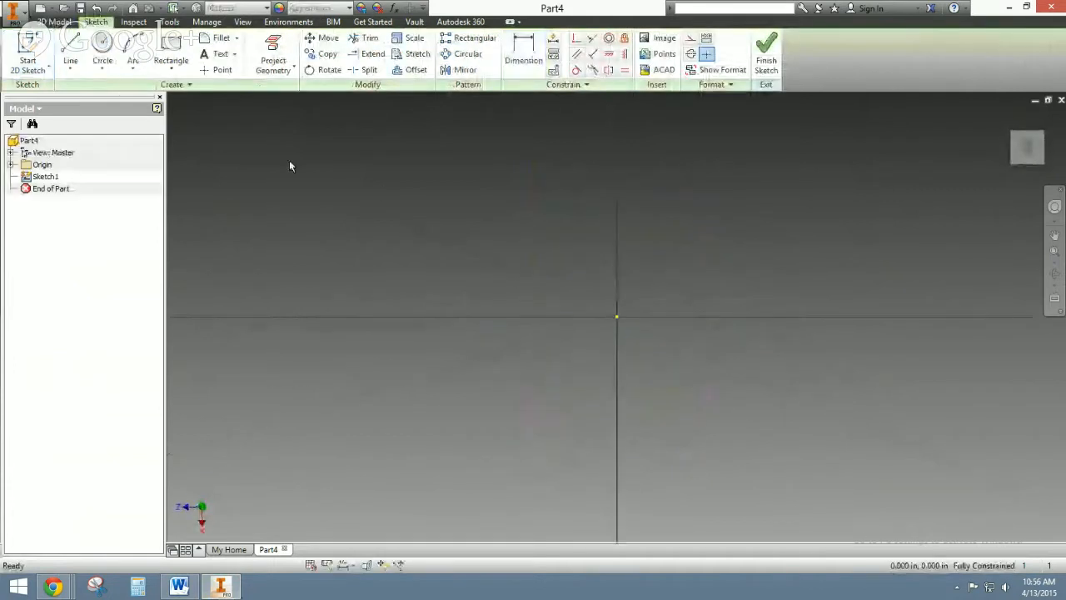
# Step: Draw a horizontal base line 1.8 in long, starting at the sketch origin and running away from the Z axis arrow
pyautogui.click(70, 52)
pyautogui.click(617, 316)
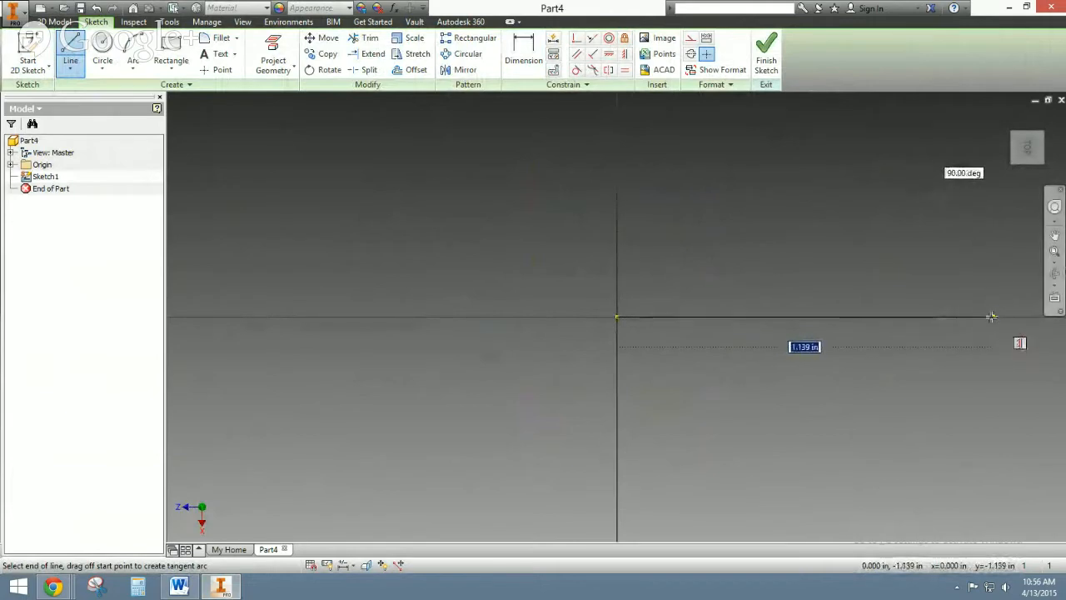
pyautogui.scroll(-3, 991, 316)
pyautogui.scroll(5, 990, 316)
pyautogui.moveTo(990, 316); pyautogui.dragTo(708, 345, button='middle')
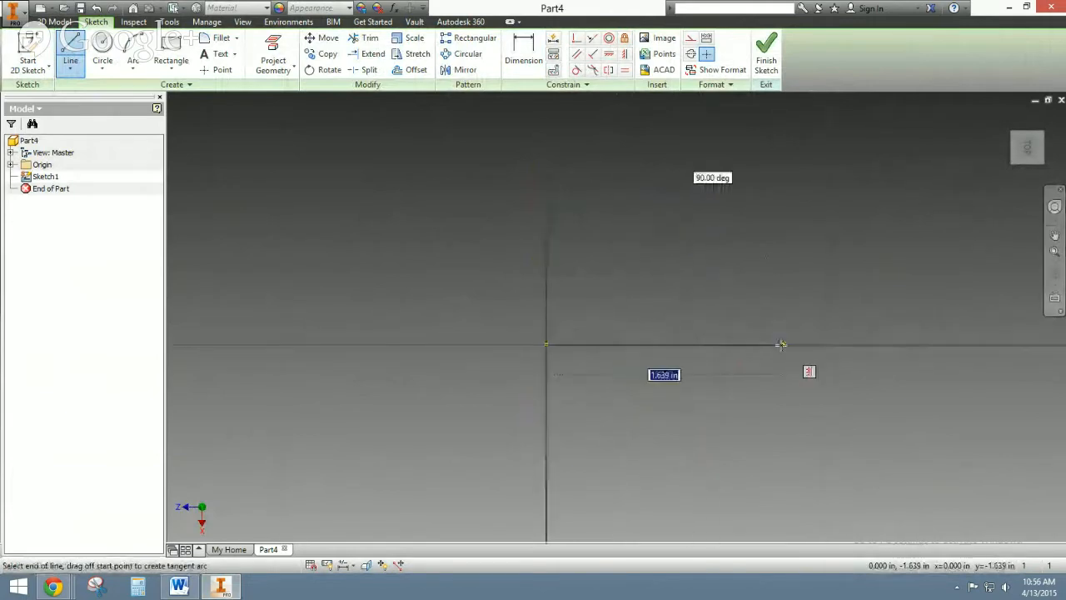
pyautogui.write('1.')
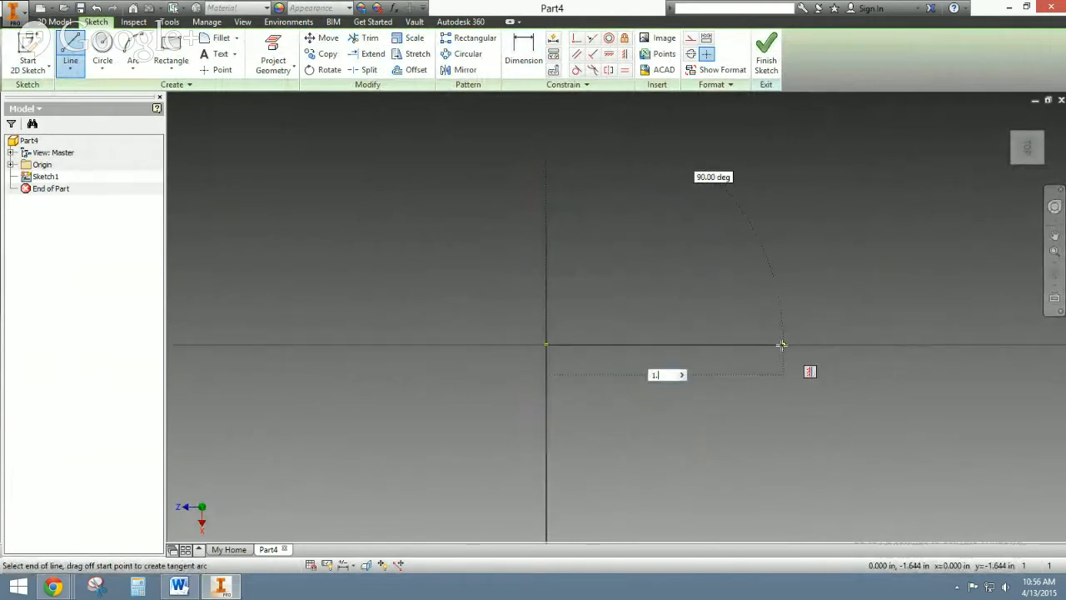
pyautogui.write('8')
pyautogui.press('Return')
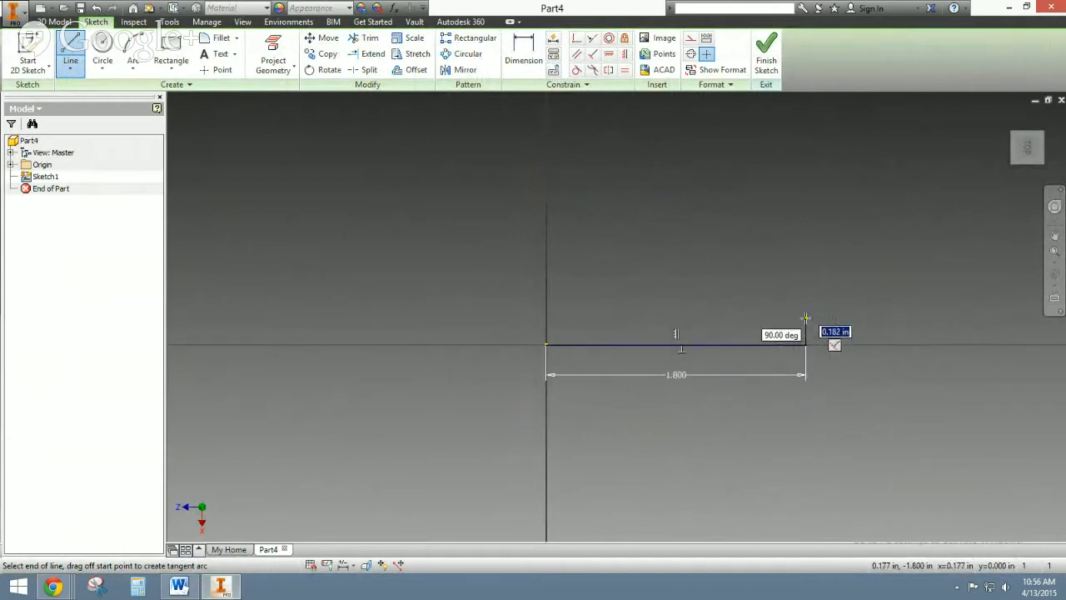
# Step: Close the profile with two short vertical sides, about 0.2 in high, and two slanted lines meeting at an apex about 1 in above the base
pyautogui.click(669, 203)
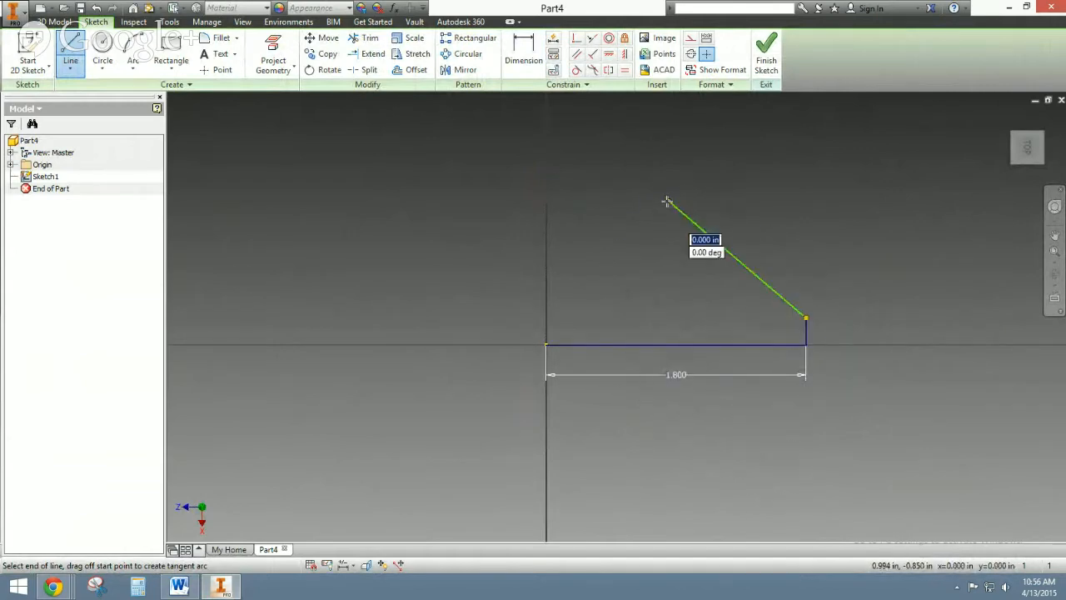
pyautogui.click(546, 311)
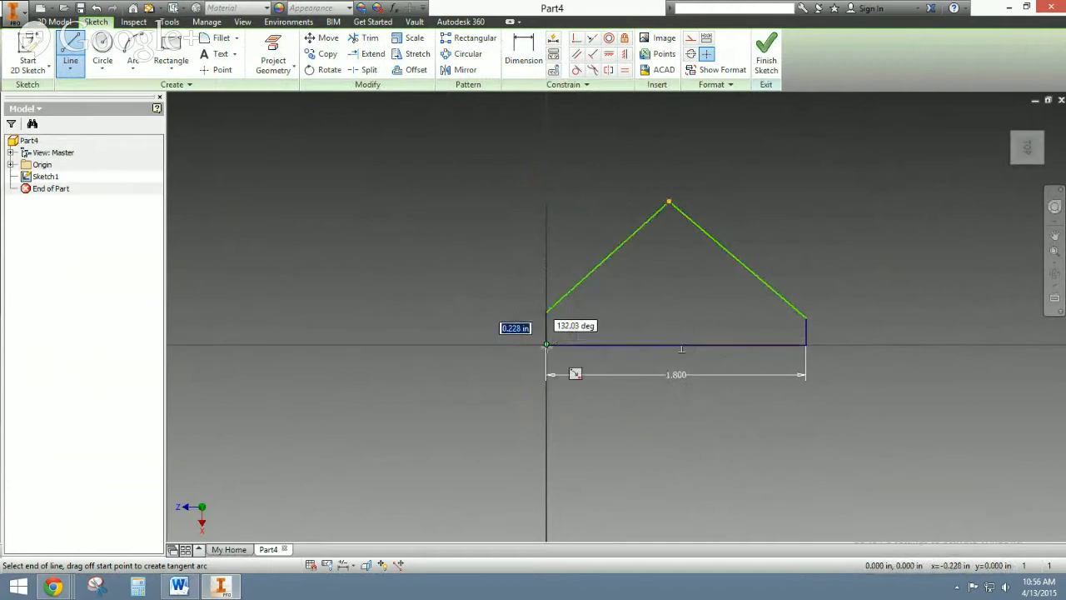
pyautogui.click(546, 345)
pyautogui.rightClick(493, 282)
pyautogui.click(533, 281)
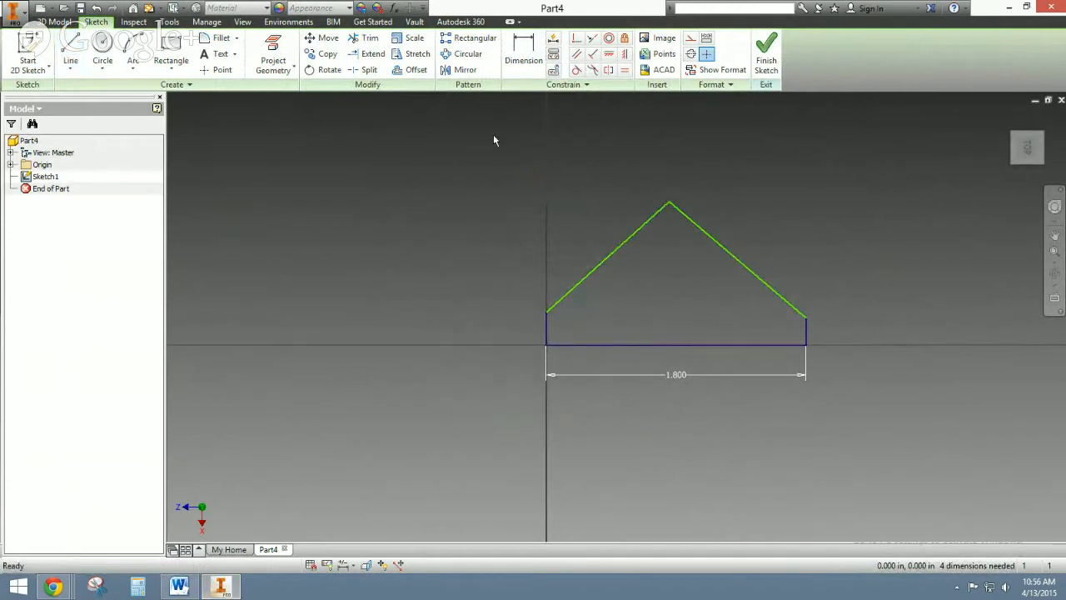
# Step: Dimension the short vertical side at the origin to .25 in, as given in the Cow Catcher drawing
pyautogui.click(523, 52)
pyautogui.click(546, 333)
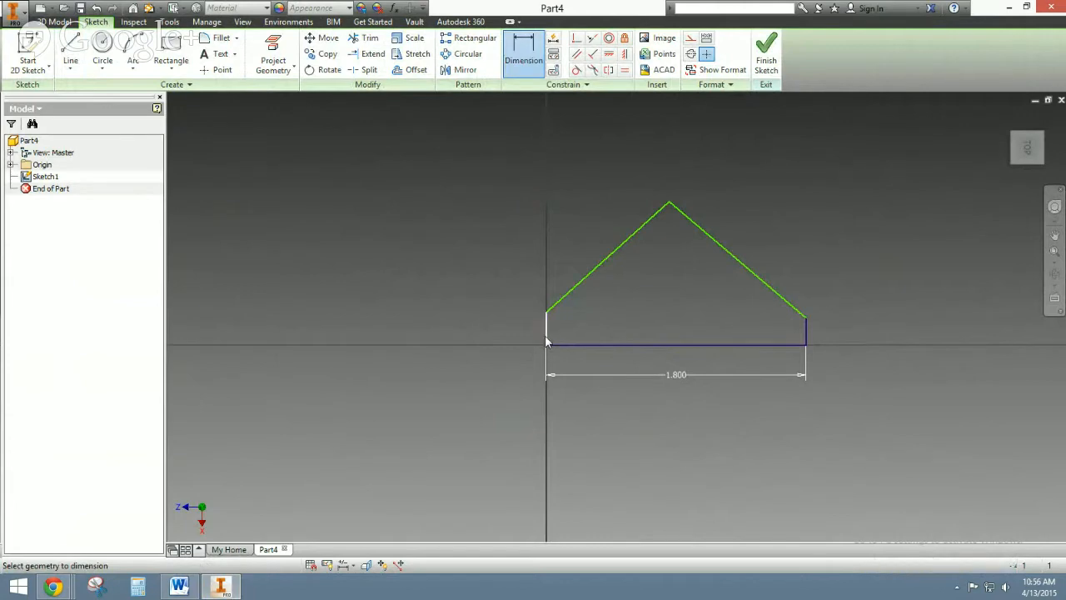
pyautogui.click(500, 330)
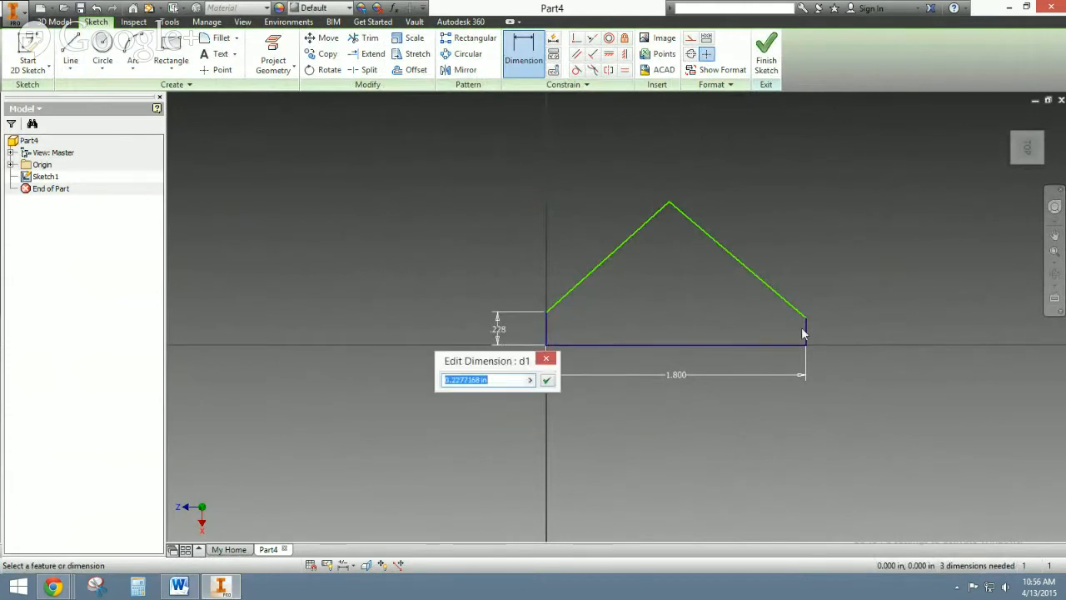
pyautogui.click(179, 586)
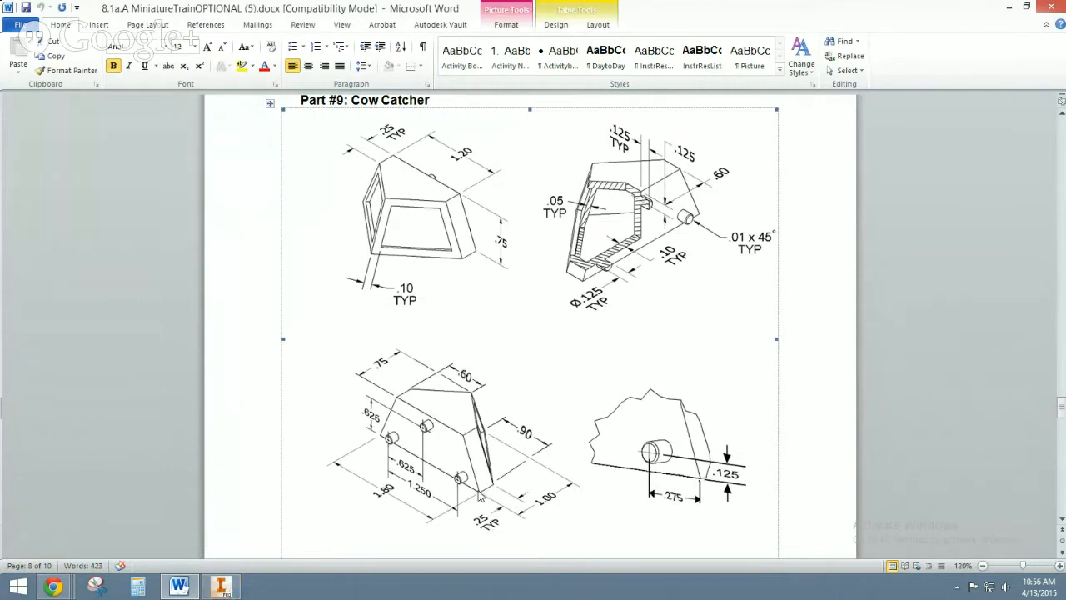
pyautogui.click(221, 586)
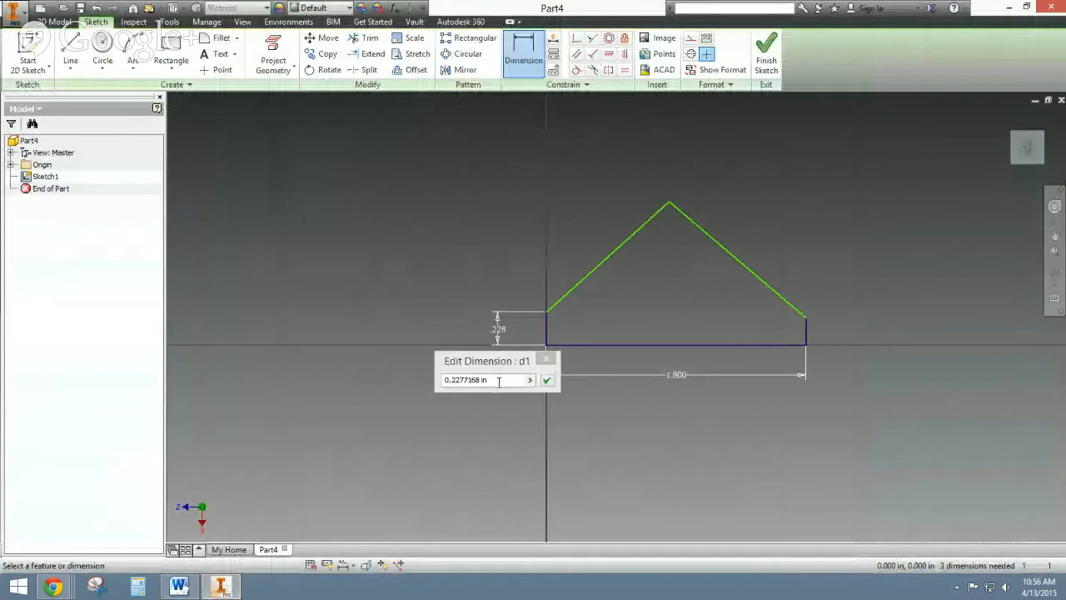
pyautogui.moveTo(499, 381); pyautogui.dragTo(423, 378)
pyautogui.write('.25')
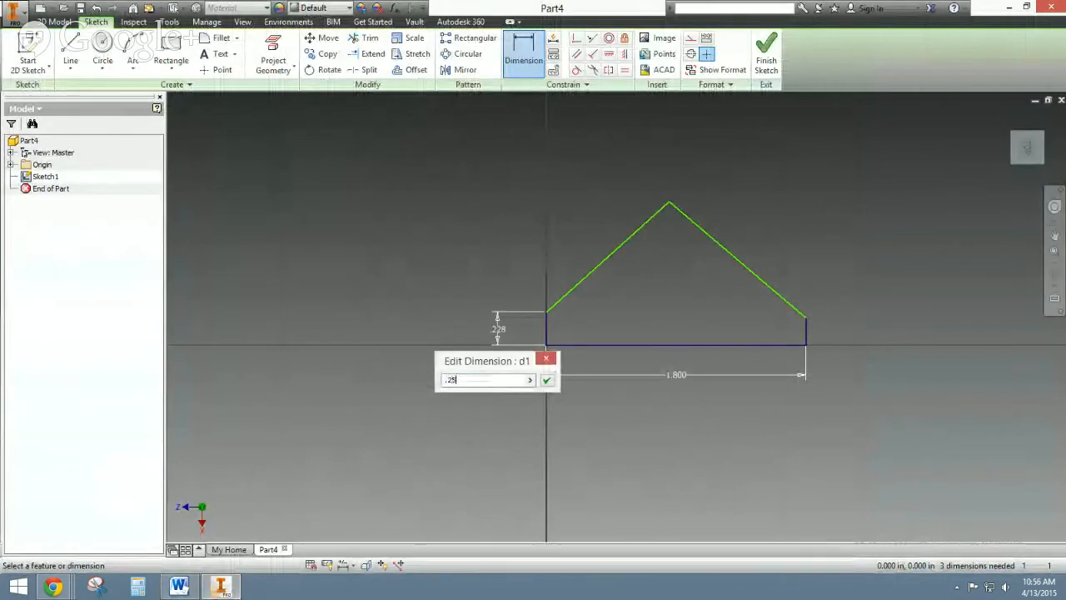
pyautogui.press('Return')
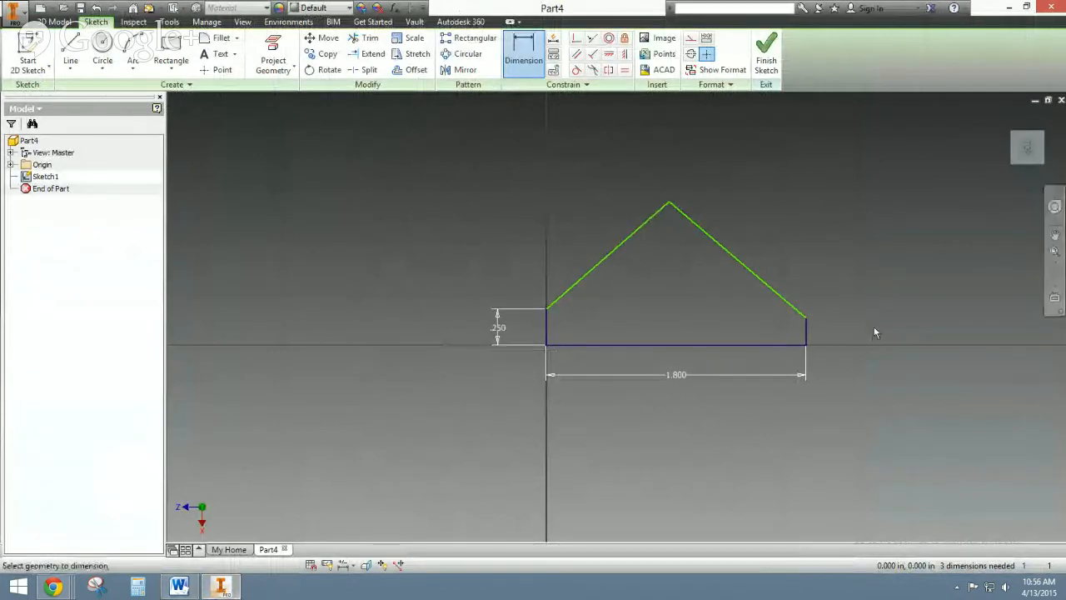
# Step: Dimension the short vertical side at the far end of the base line to .25 in
pyautogui.click(806, 332)
pyautogui.click(838, 328)
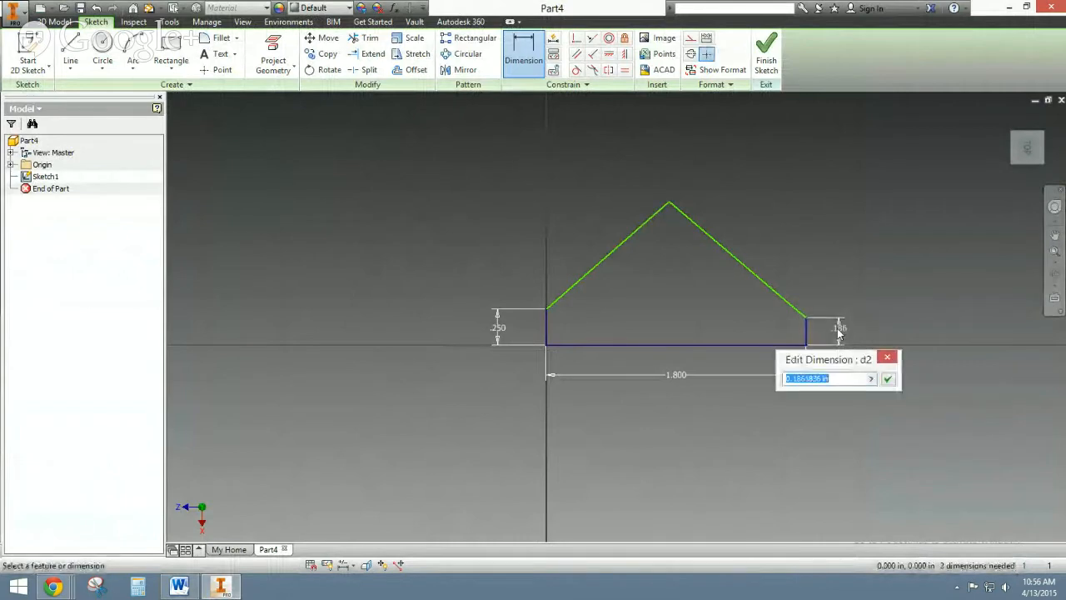
pyautogui.write('.25')
pyautogui.press('Return')
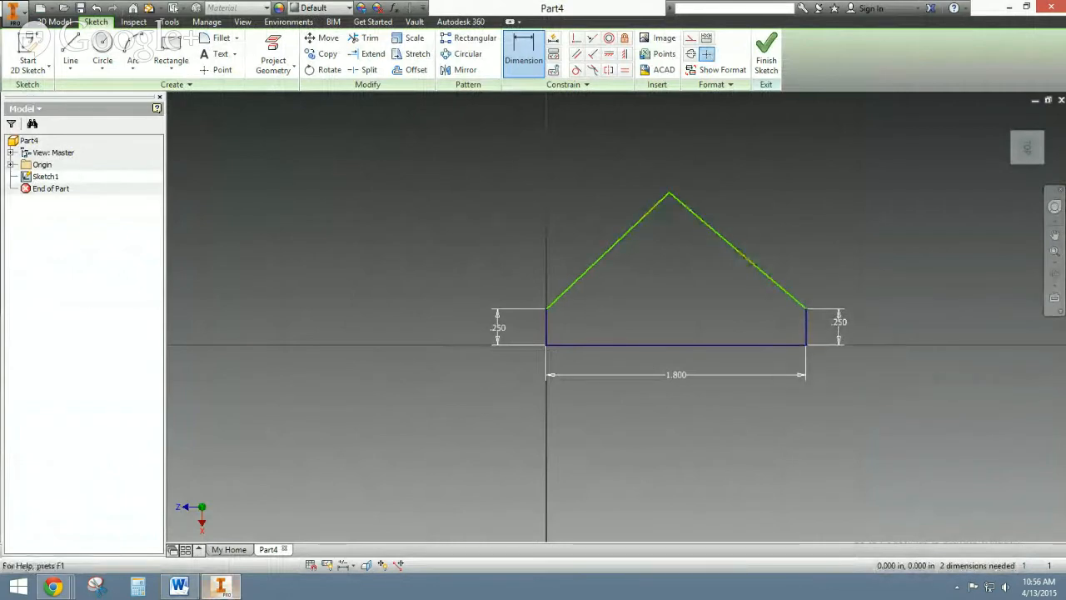
# Step: Check the overall depth in the Word drawing and dimension the apex to 1 in from the base line
pyautogui.click(198, 587)
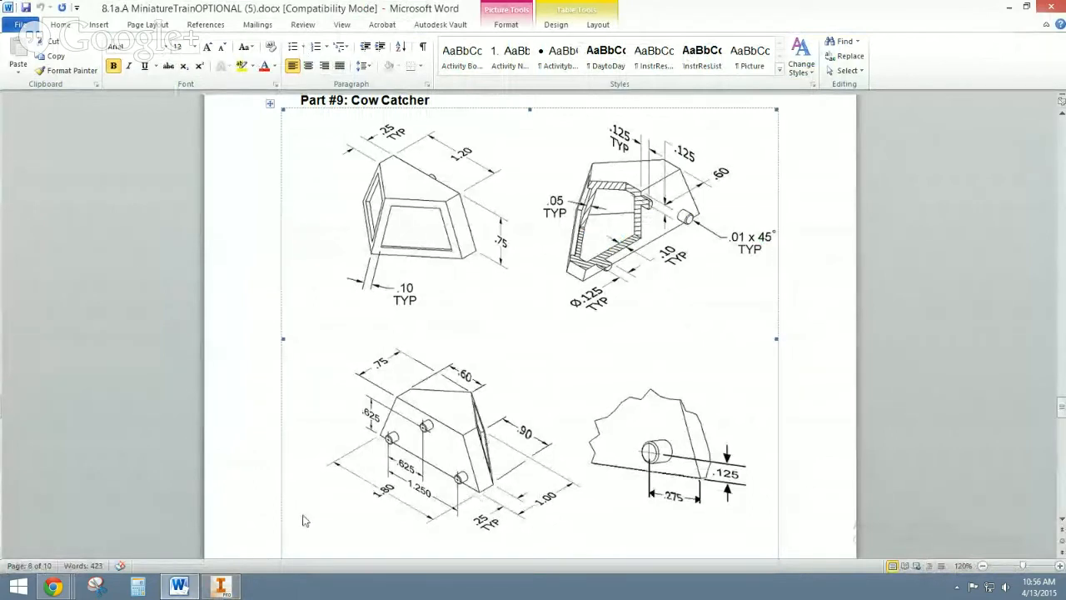
pyautogui.click(220, 587)
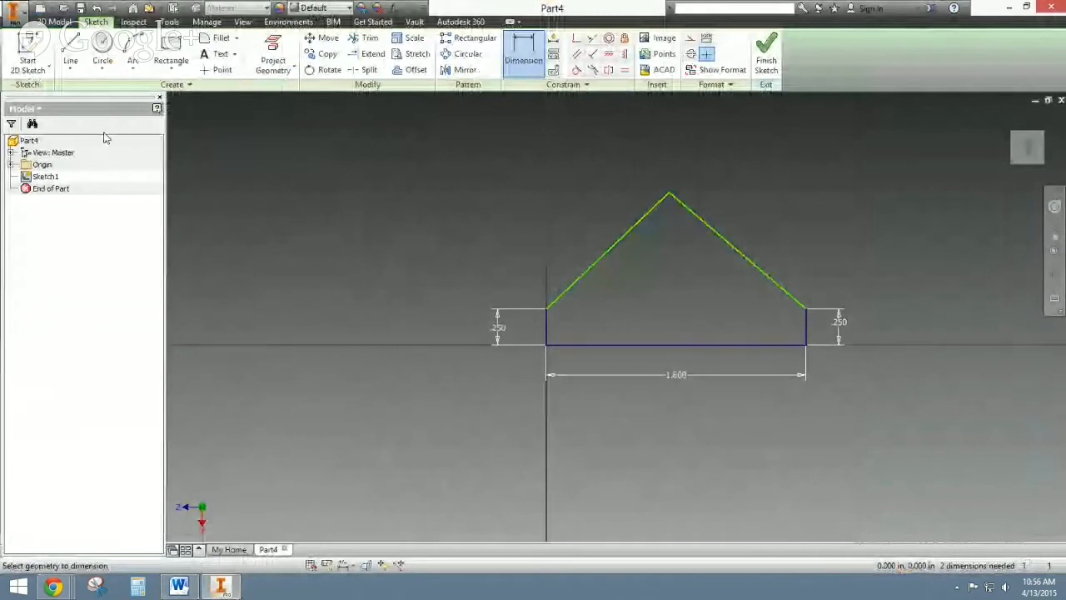
pyautogui.click(651, 347)
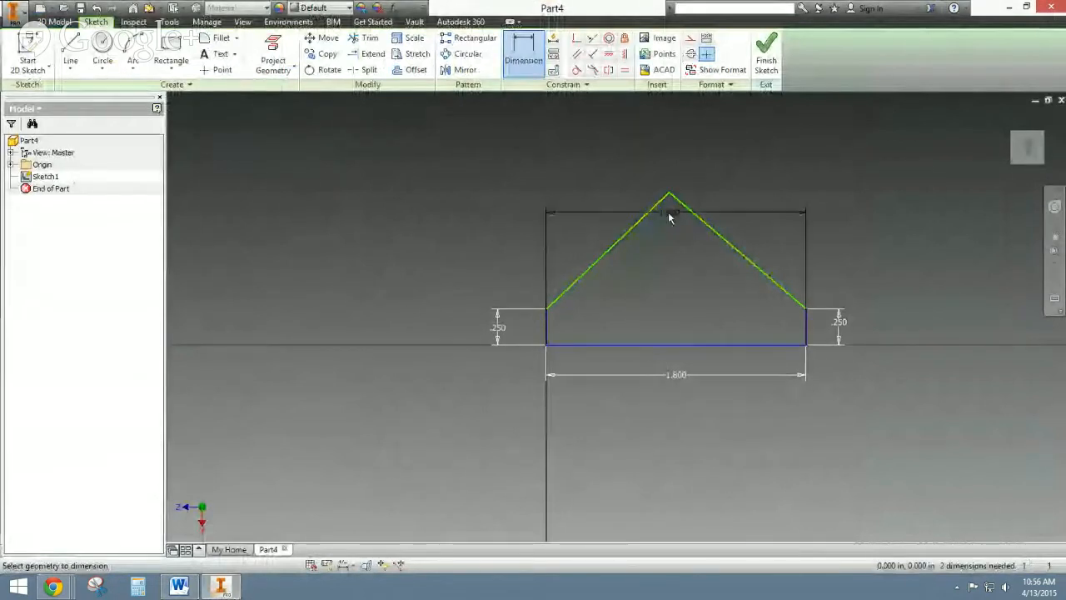
pyautogui.click(668, 196)
pyautogui.click(402, 264)
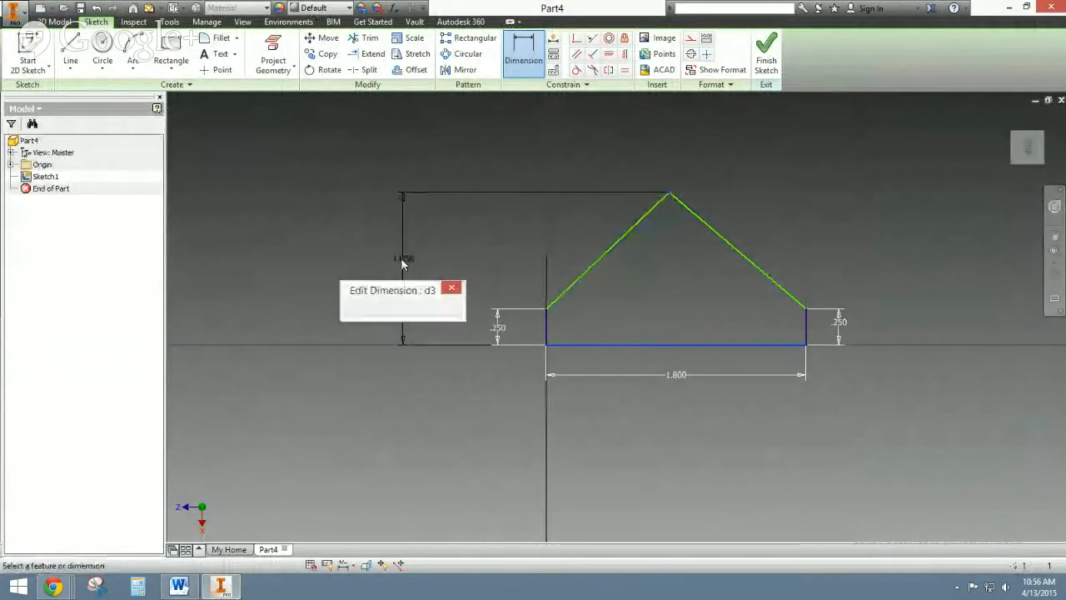
pyautogui.write('1.0575897')
pyautogui.press('Return')
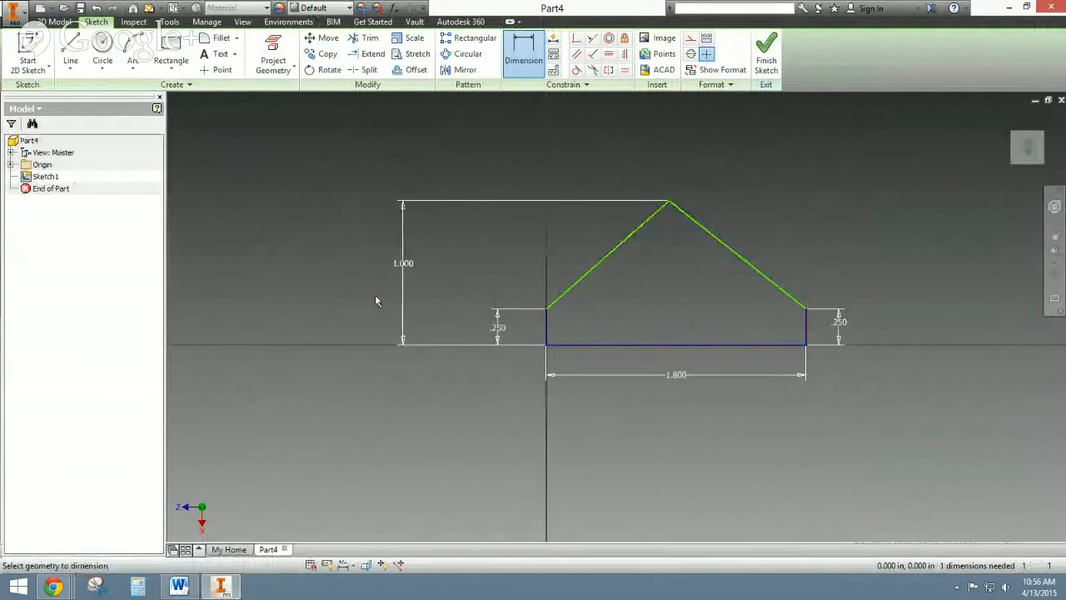
# Step: Check the Word drawing, dimension the apex .9 in horizontally from the far short vertical side, and finish the sketch
pyautogui.click(179, 586)
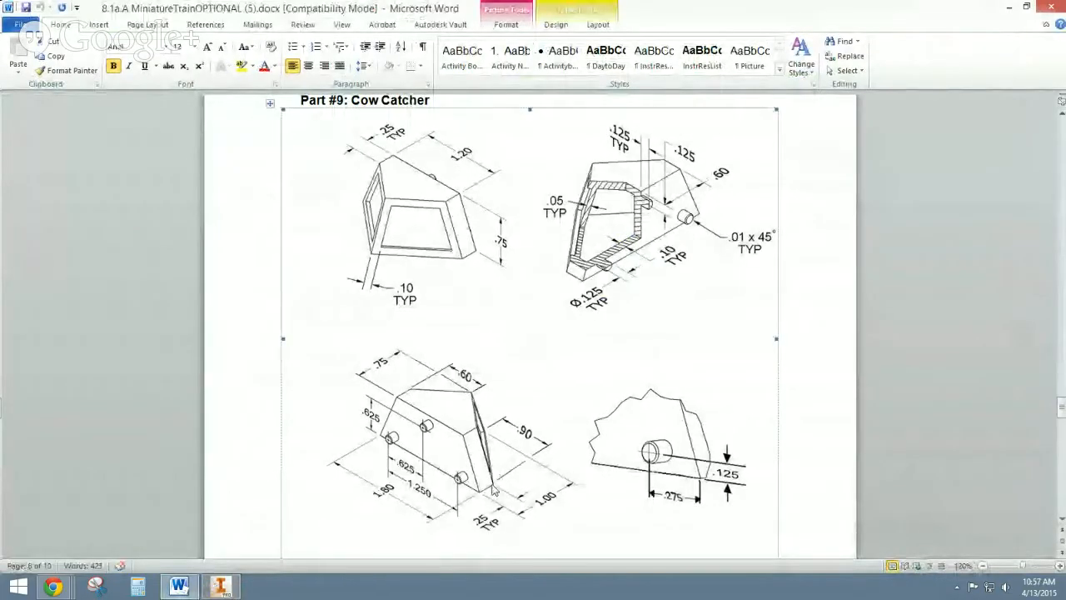
pyautogui.click(220, 586)
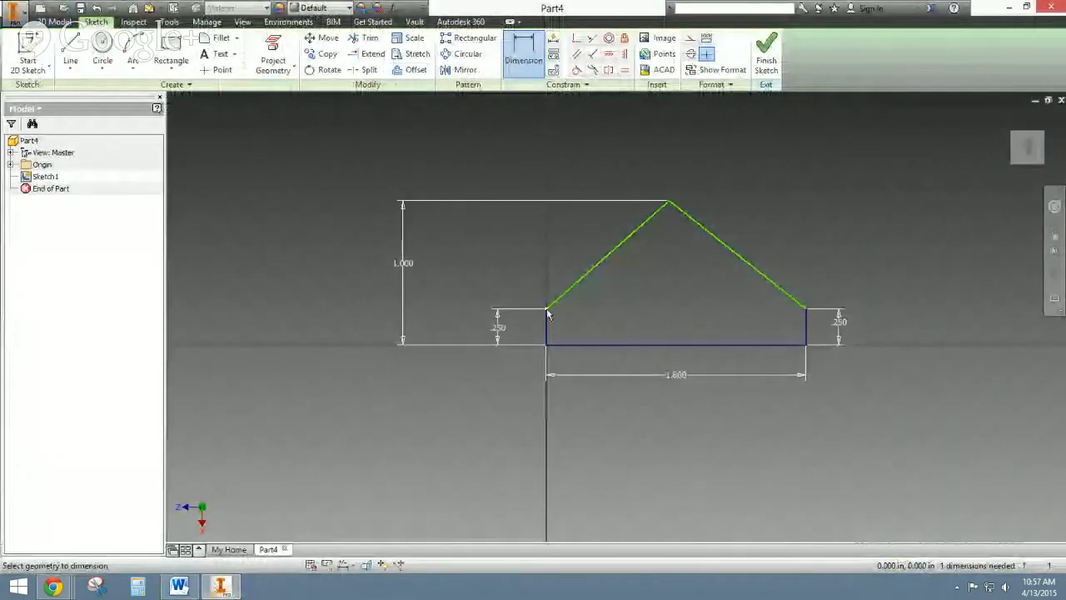
pyautogui.click(665, 205)
pyautogui.click(732, 159)
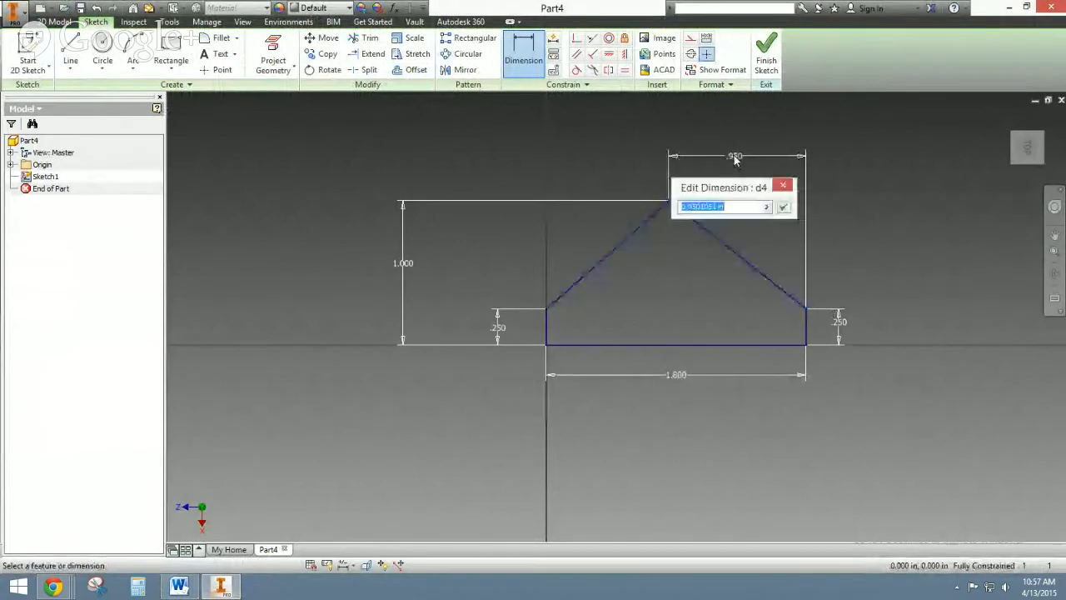
pyautogui.write('.9')
pyautogui.press('Return')
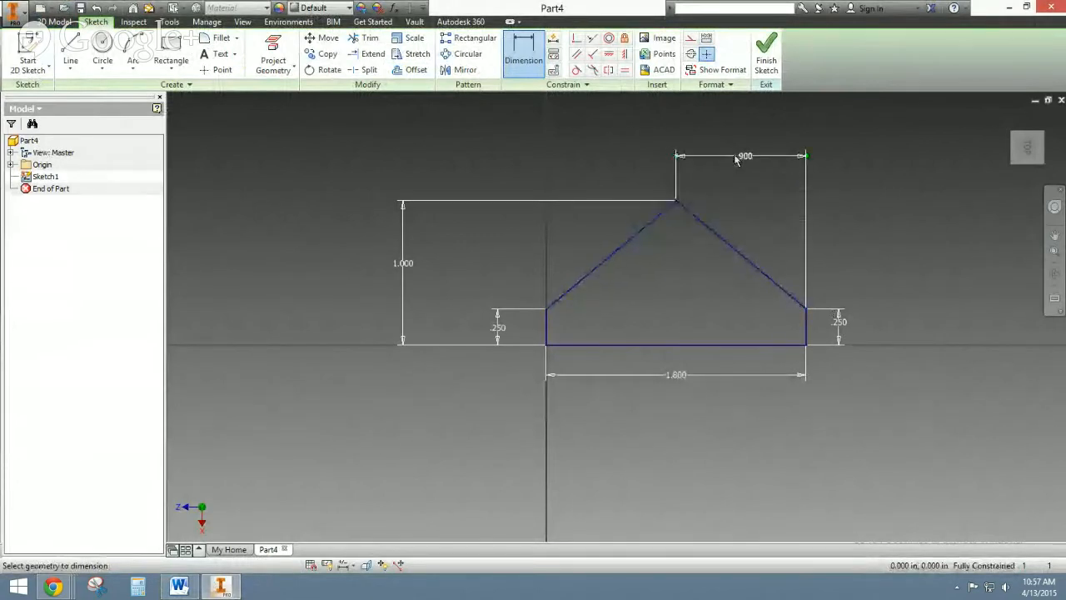
pyautogui.click(766, 54)
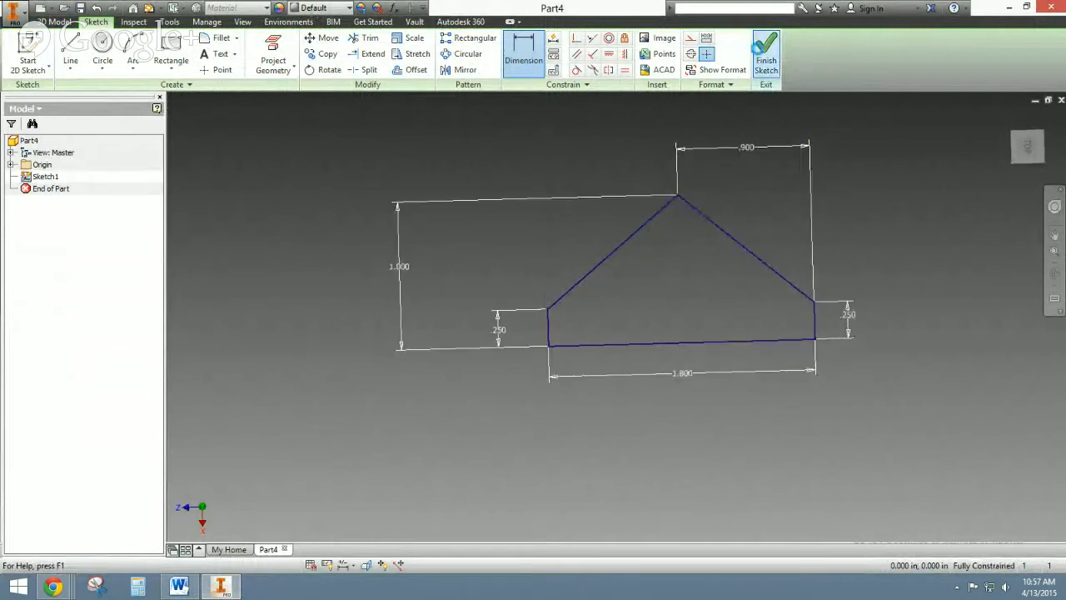
# Step: Create a work plane offset .75 in above the XZ Plane, taking the height from the Cow Catcher drawing
pyautogui.moveTo(726, 186)
pyautogui.keyDown('shift'); pyautogui.mouseDown(button='middle')
pyautogui.moveTo(611, 297)
pyautogui.moveTo(445, 257)
pyautogui.mouseUp(button='middle'); pyautogui.keyUp('shift')
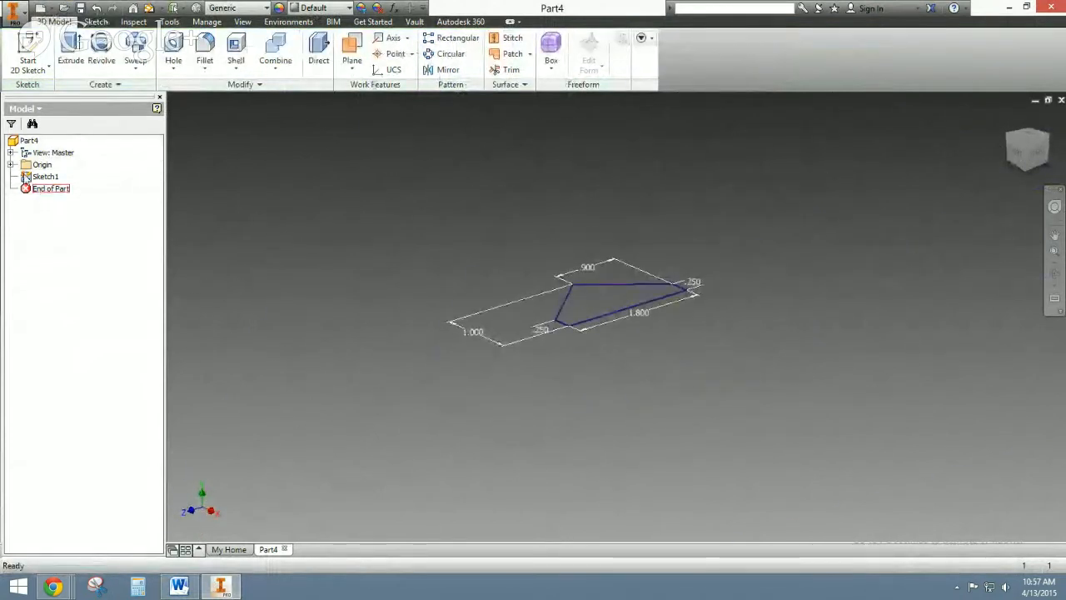
pyautogui.click(10, 165)
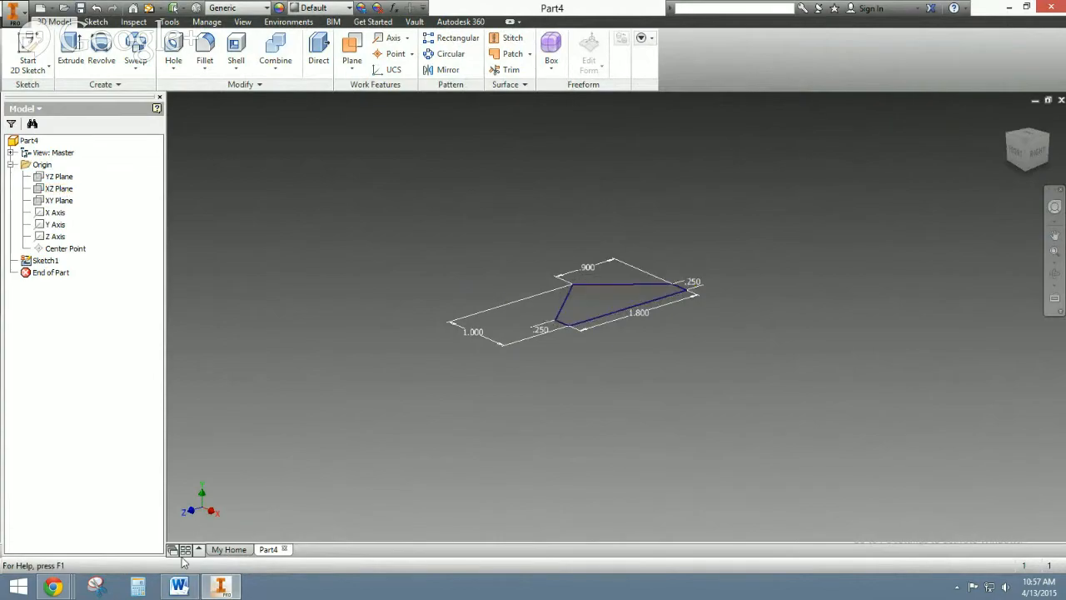
pyautogui.click(218, 590)
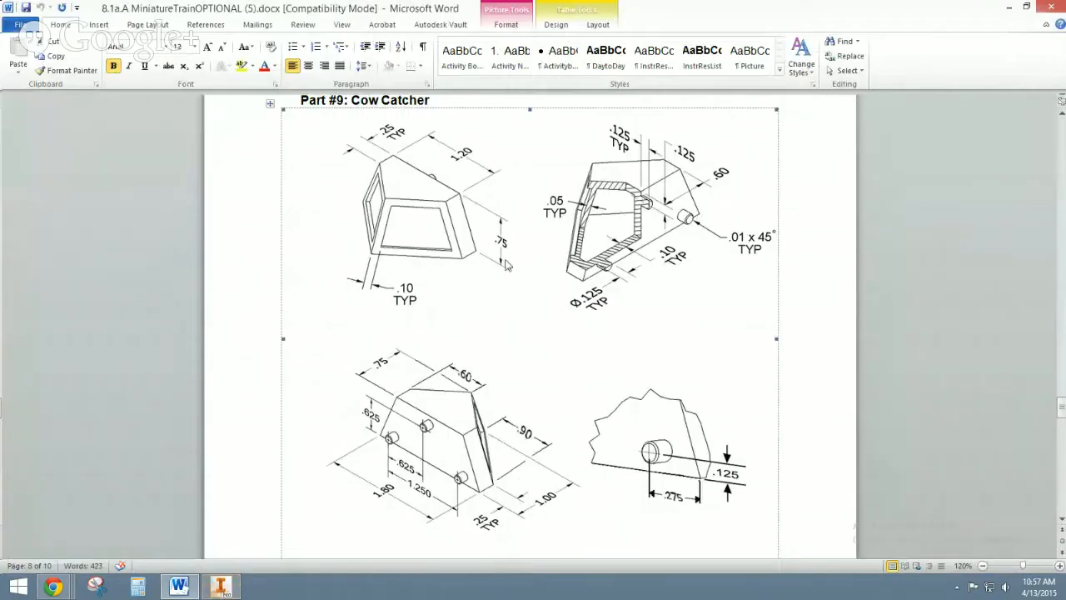
pyautogui.click(221, 586)
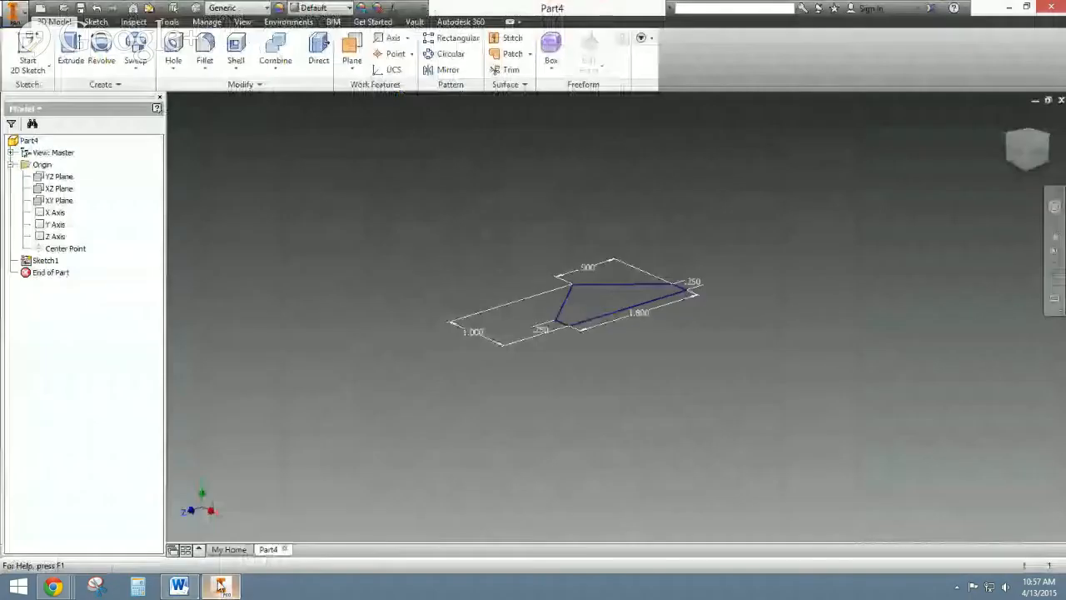
pyautogui.click(351, 65)
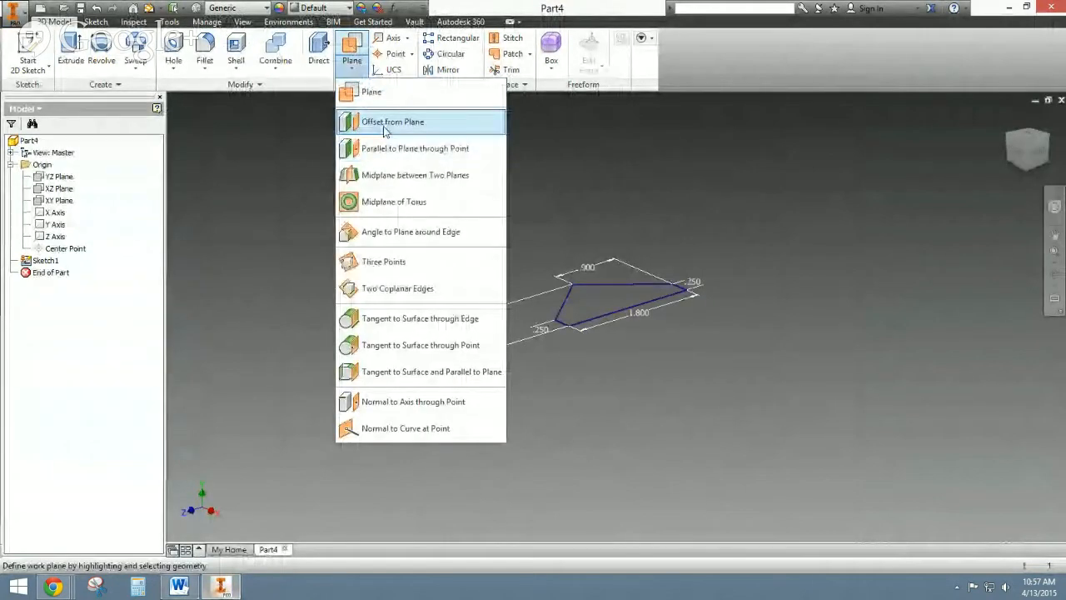
pyautogui.click(384, 129)
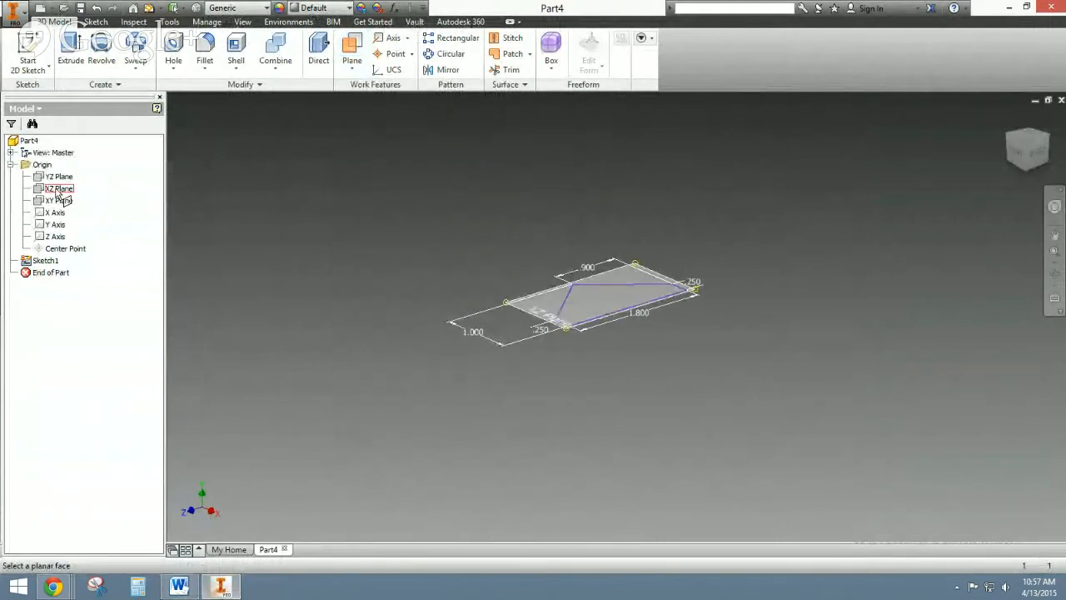
pyautogui.click(57, 192)
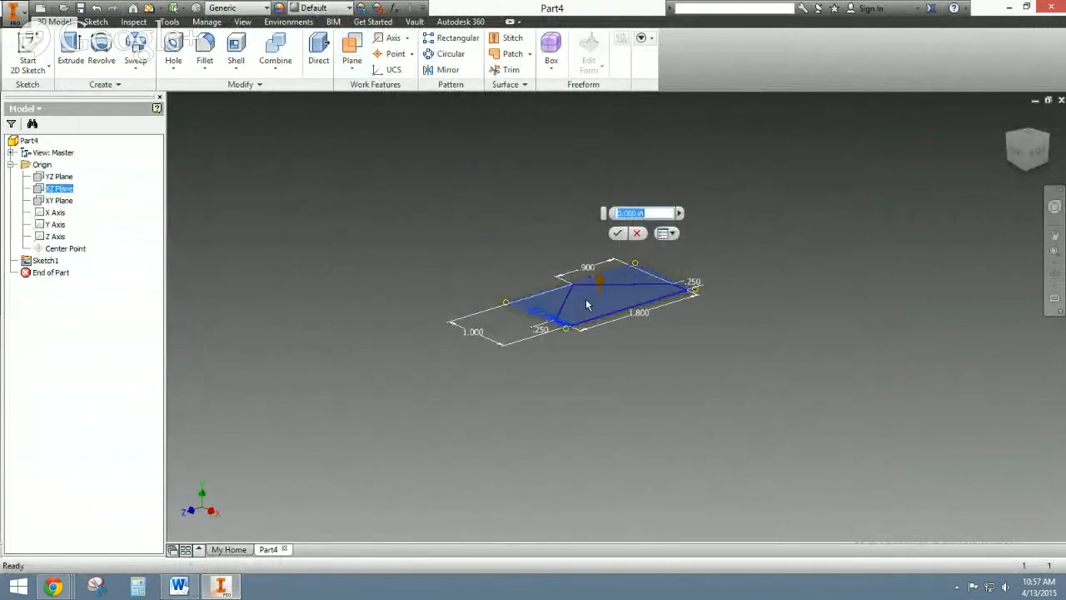
pyautogui.moveTo(587, 303); pyautogui.dragTo(581, 241)
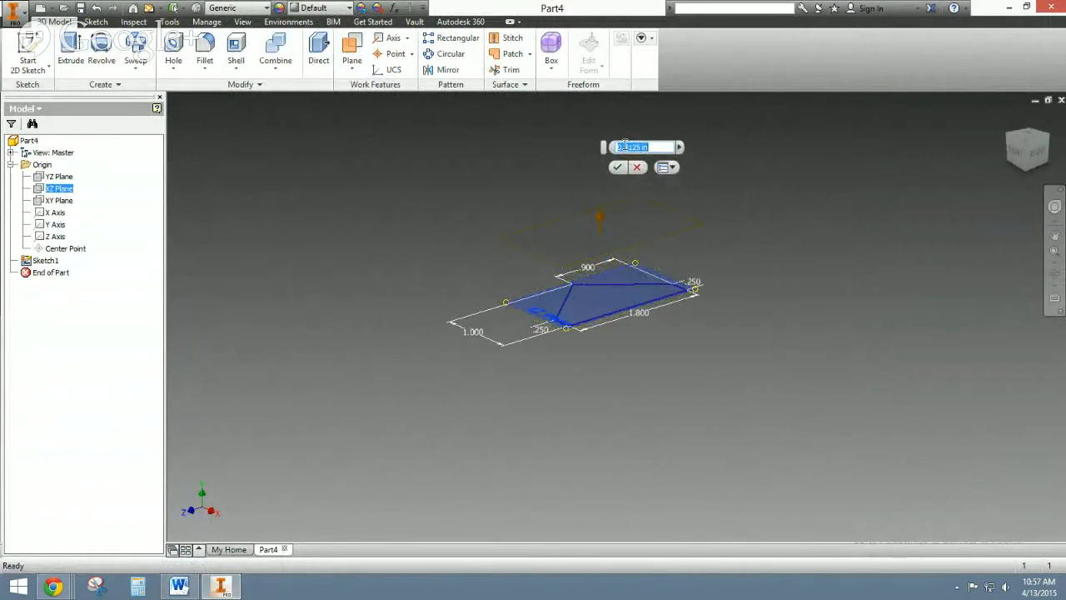
pyautogui.write('.25')
pyautogui.press('Return')
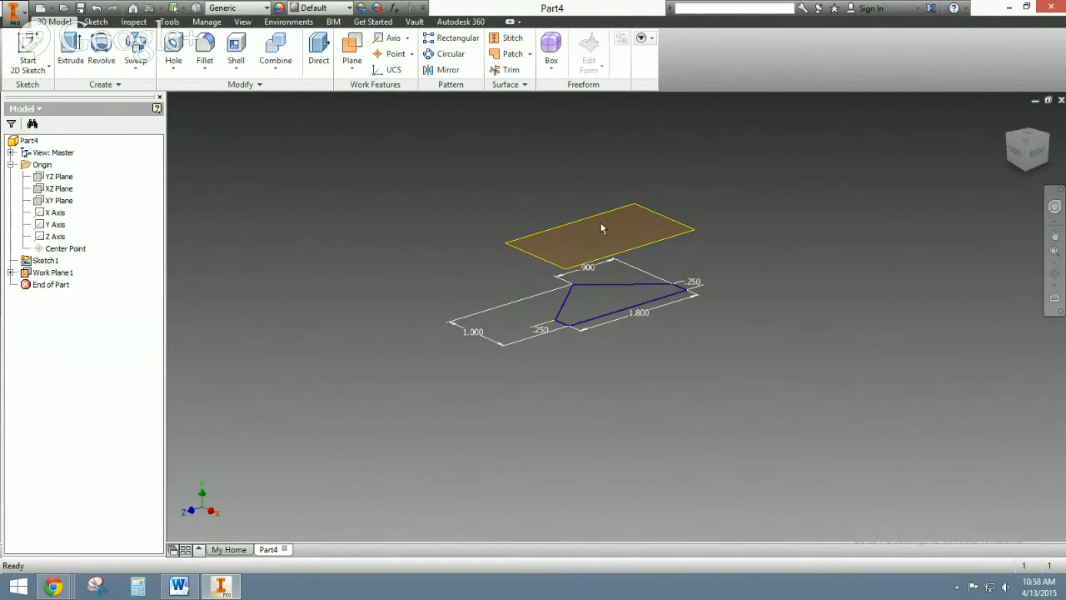
# Step: Start a 2D sketch on the offset work plane, with the top view rotated so the apex points up
pyautogui.click(1023, 150)
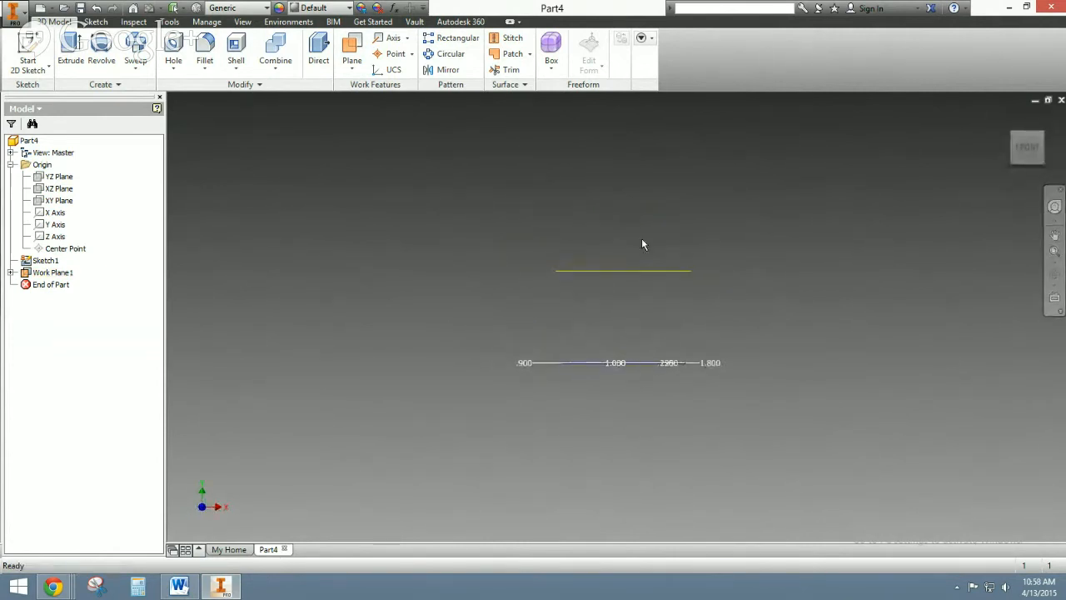
pyautogui.click(1029, 135)
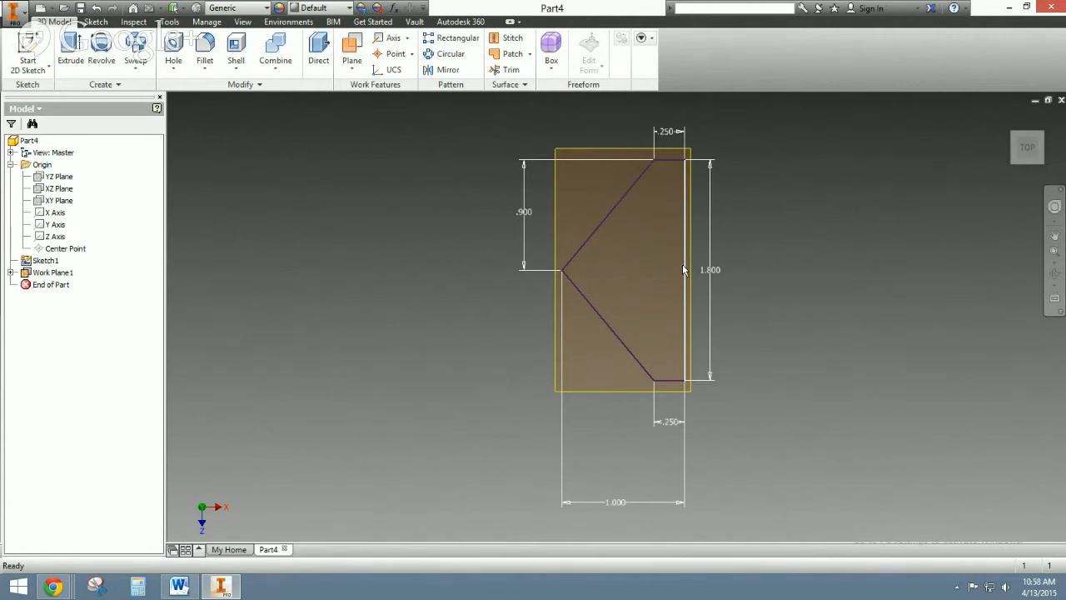
pyautogui.click(28, 46)
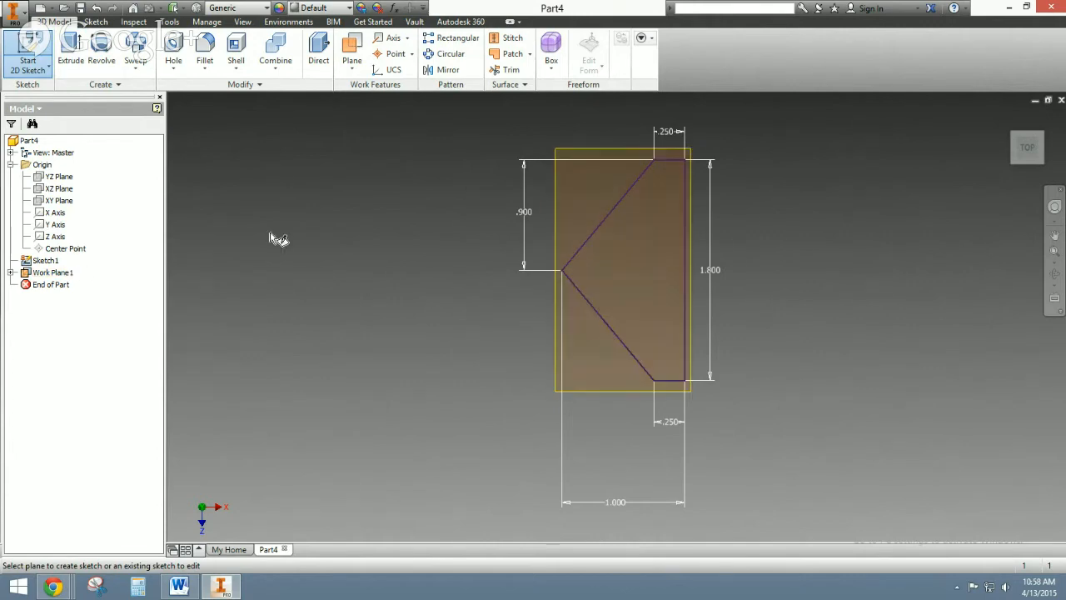
pyautogui.click(70, 273)
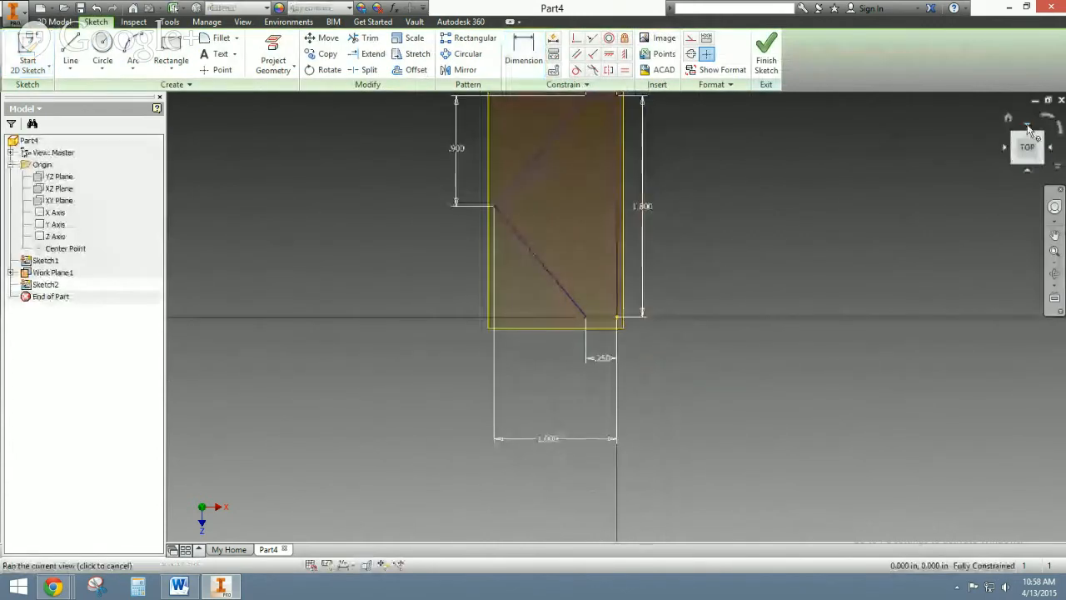
pyautogui.click(1059, 128)
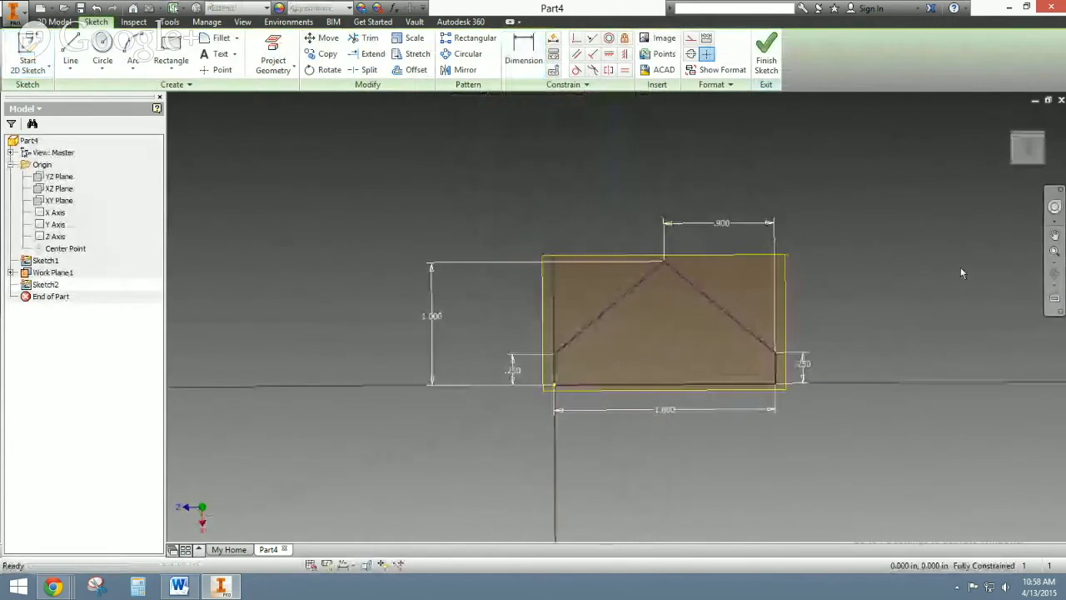
pyautogui.moveTo(919, 305)
pyautogui.mouseDown(button='middle')
pyautogui.moveTo(857, 305)
pyautogui.moveTo(802, 272)
pyautogui.mouseUp(button='middle')
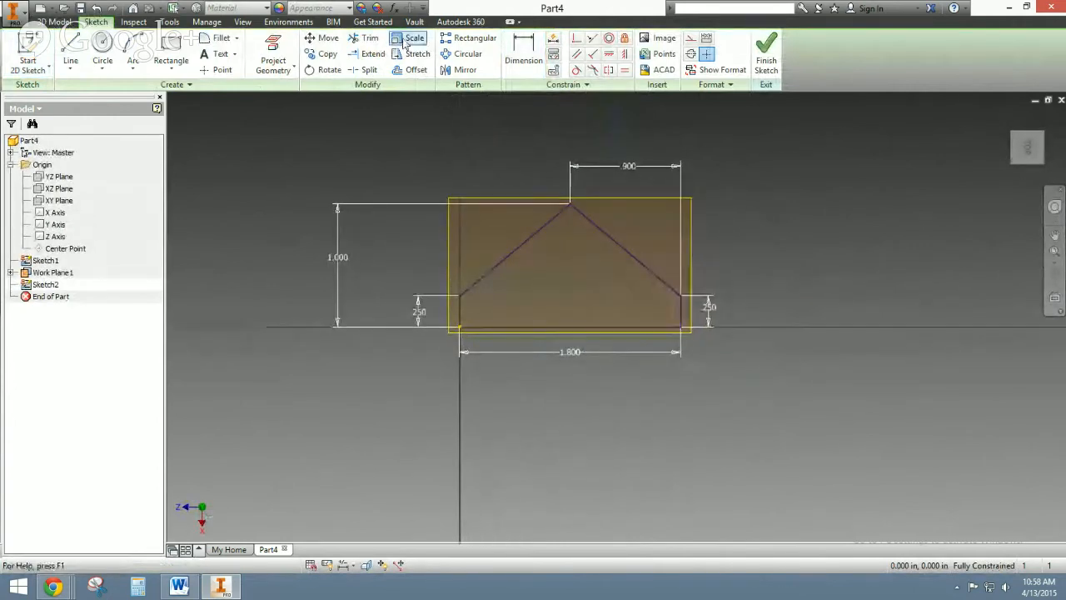
# Step: Project the long base line of the first sketch into the new sketch
pyautogui.click(272, 52)
pyautogui.click(569, 329)
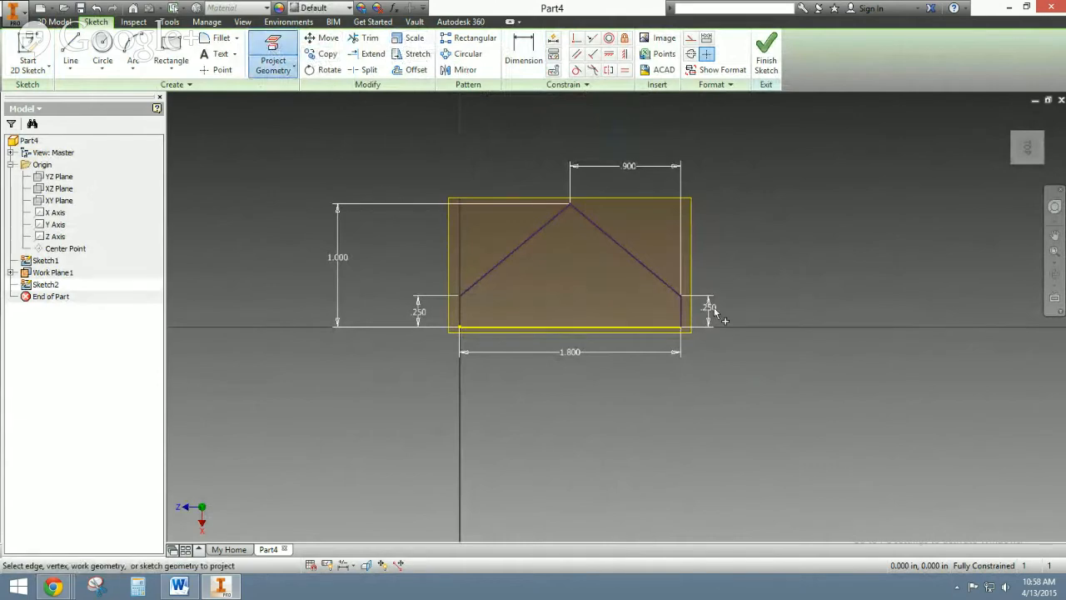
pyautogui.rightClick(806, 229)
pyautogui.click(850, 230)
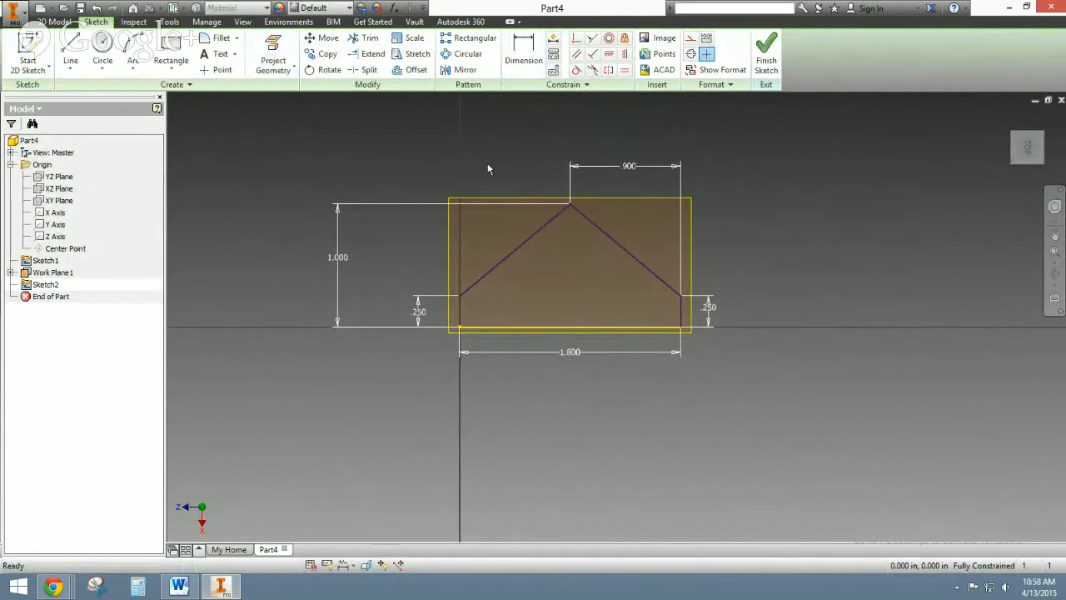
# Step: Check the top width in the Word drawing and draw a .6 in line along the projected base from its midpoint toward the origin
pyautogui.click(68, 53)
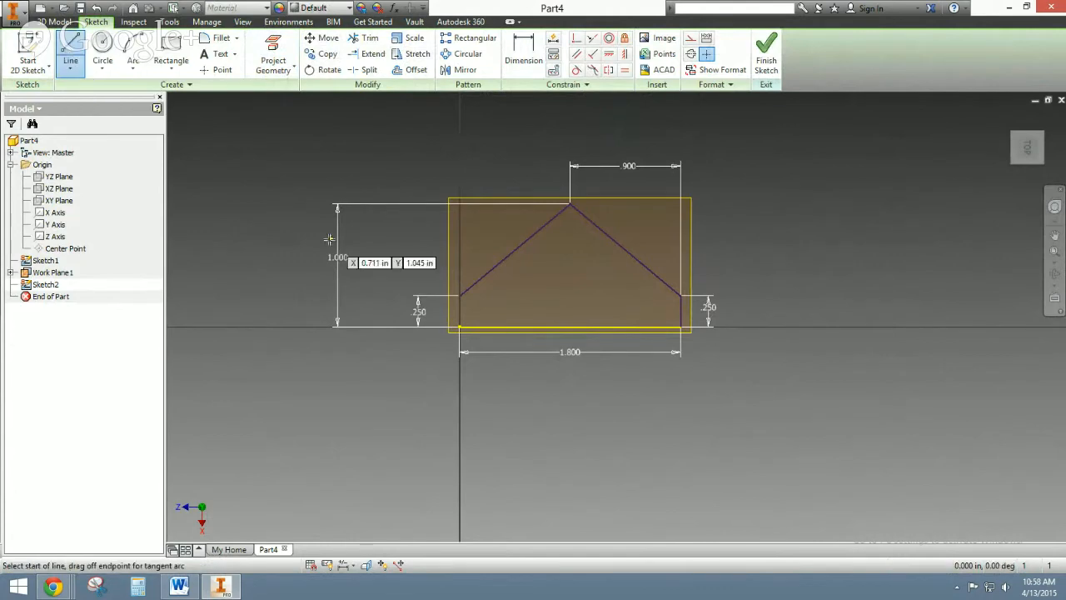
pyautogui.click(568, 326)
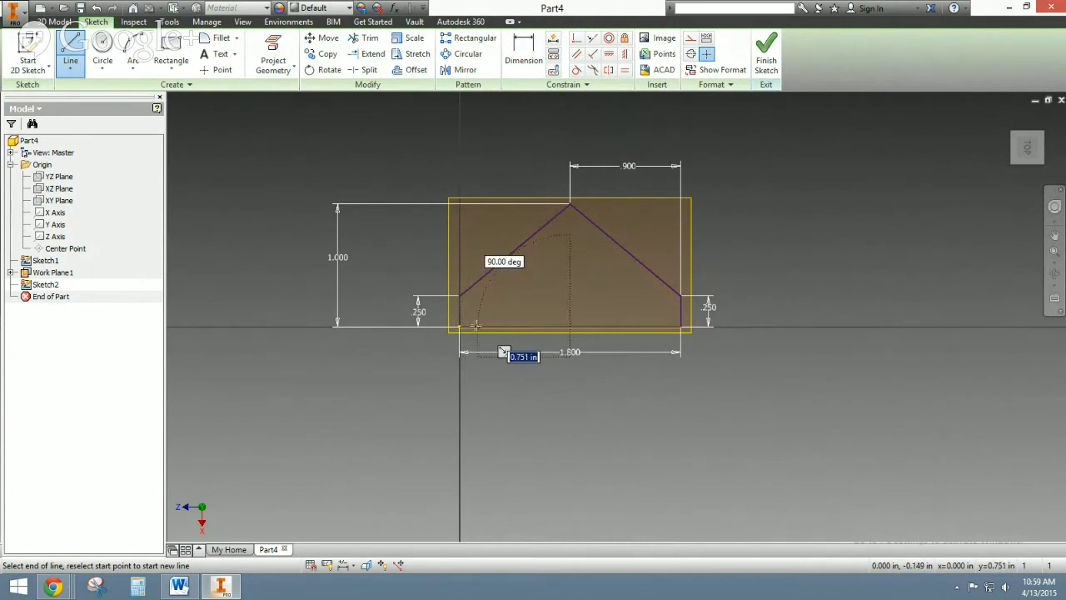
pyautogui.click(179, 586)
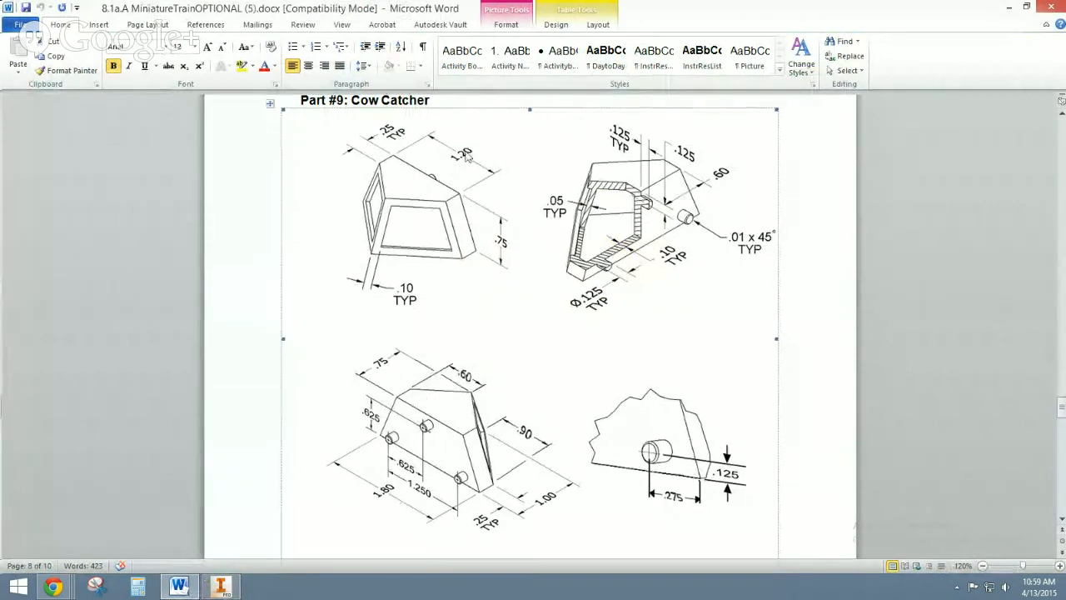
pyautogui.click(221, 587)
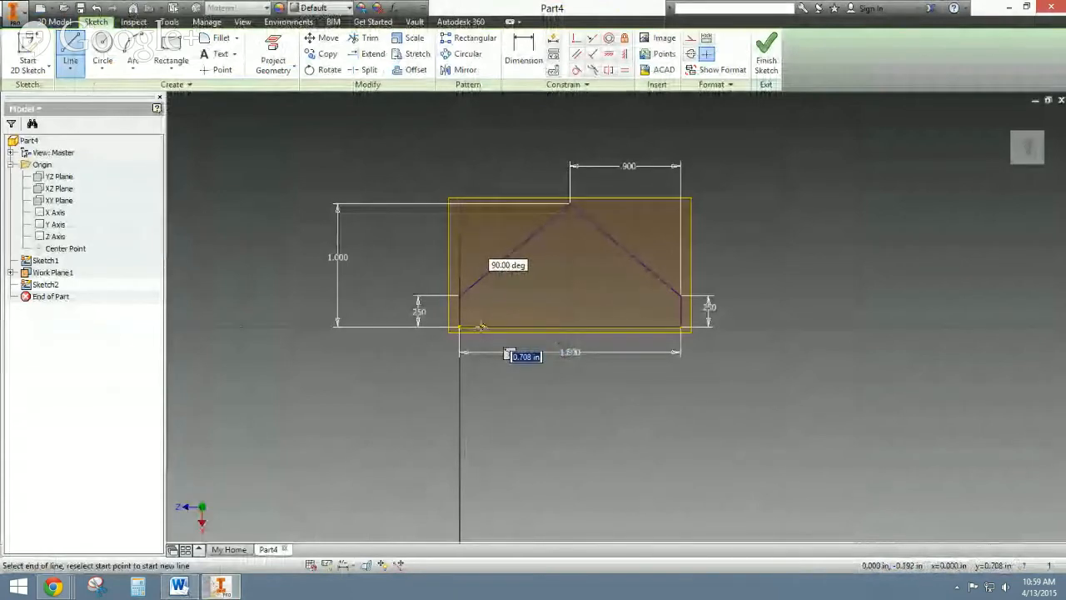
pyautogui.write('.6')
pyautogui.press('Return')
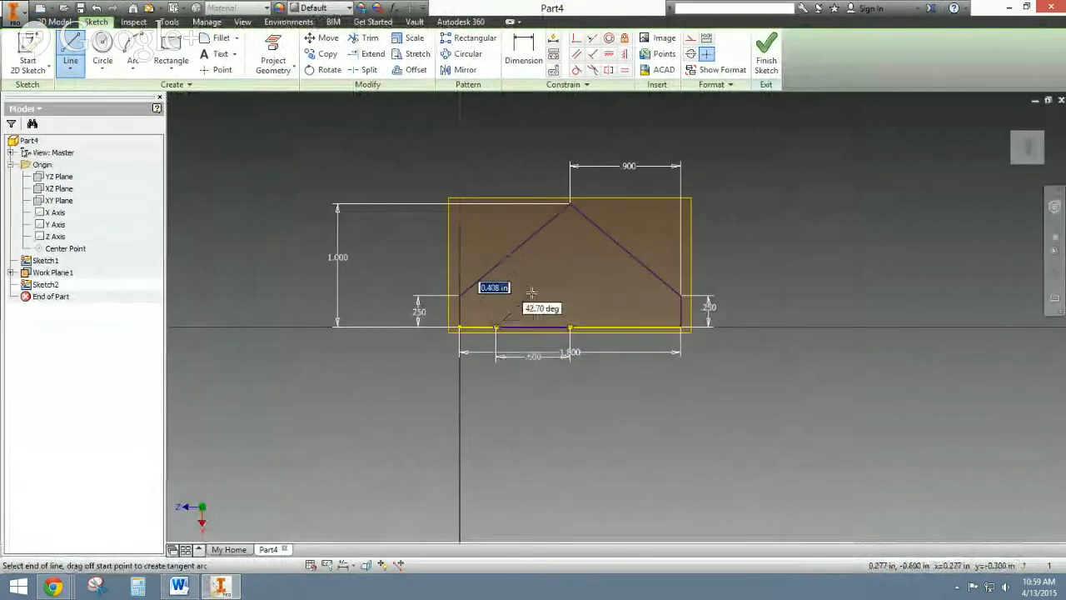
pyautogui.press('Escape')
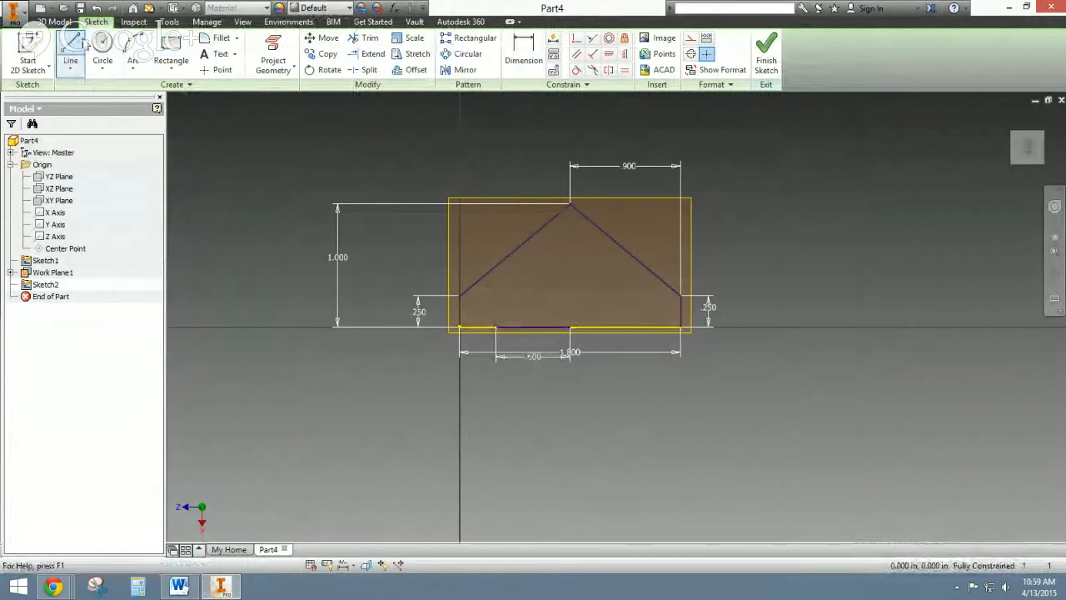
# Step: Draw a second .6 in line from the base midpoint toward the end away from the origin
pyautogui.click(71, 51)
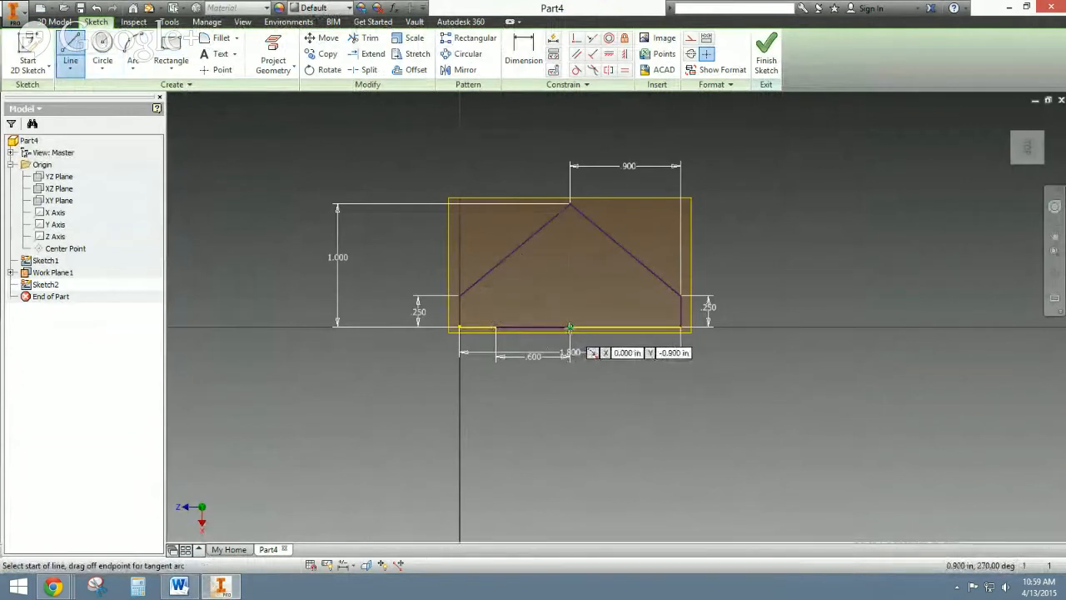
pyautogui.click(569, 326)
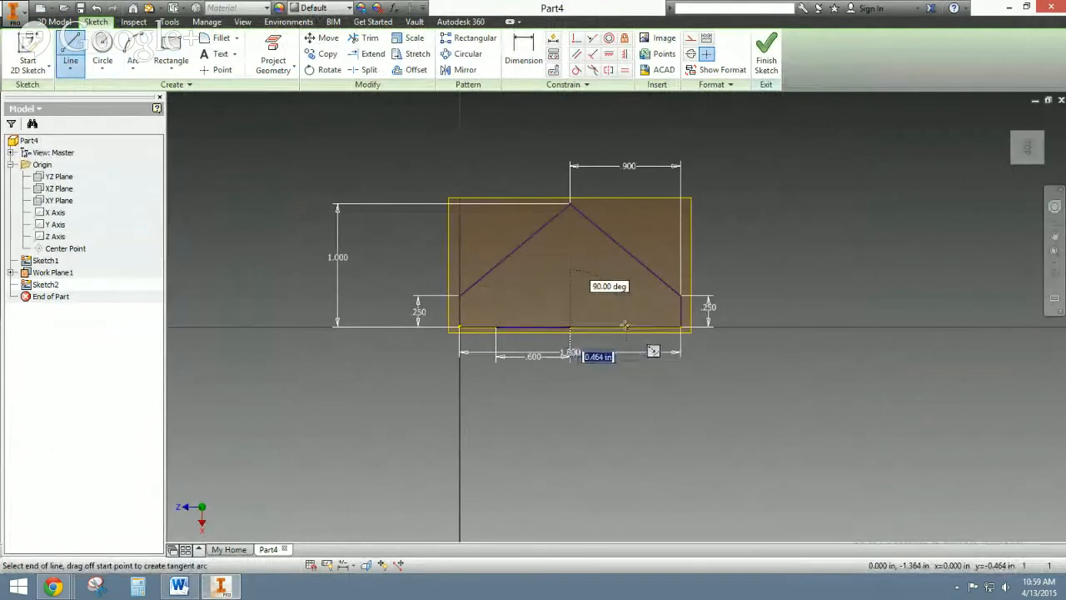
pyautogui.write('.6')
pyautogui.press('Return')
pyautogui.rightClick(771, 241)
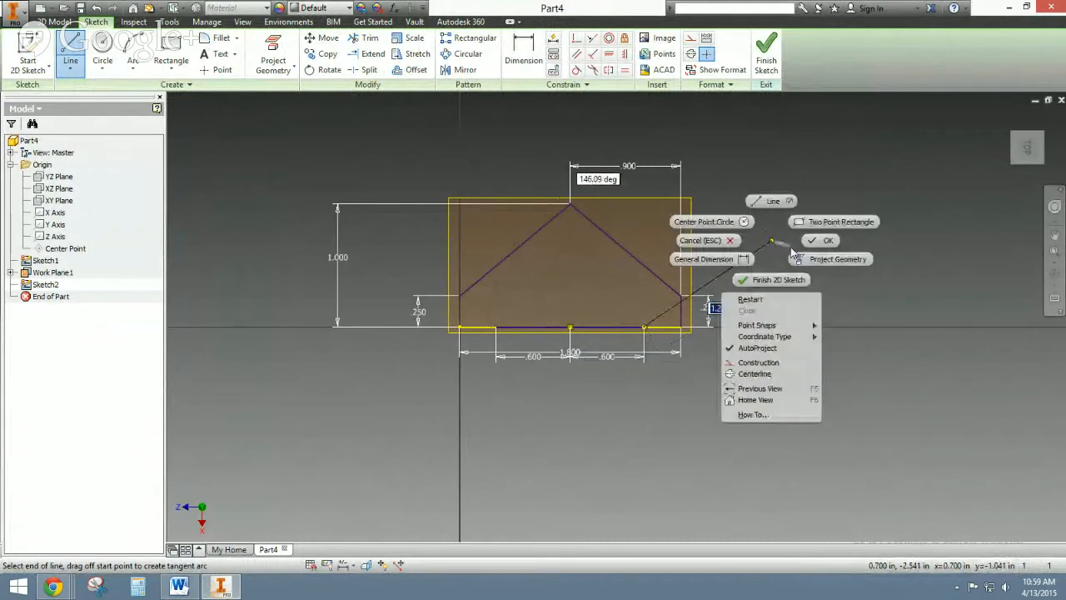
pyautogui.click(825, 240)
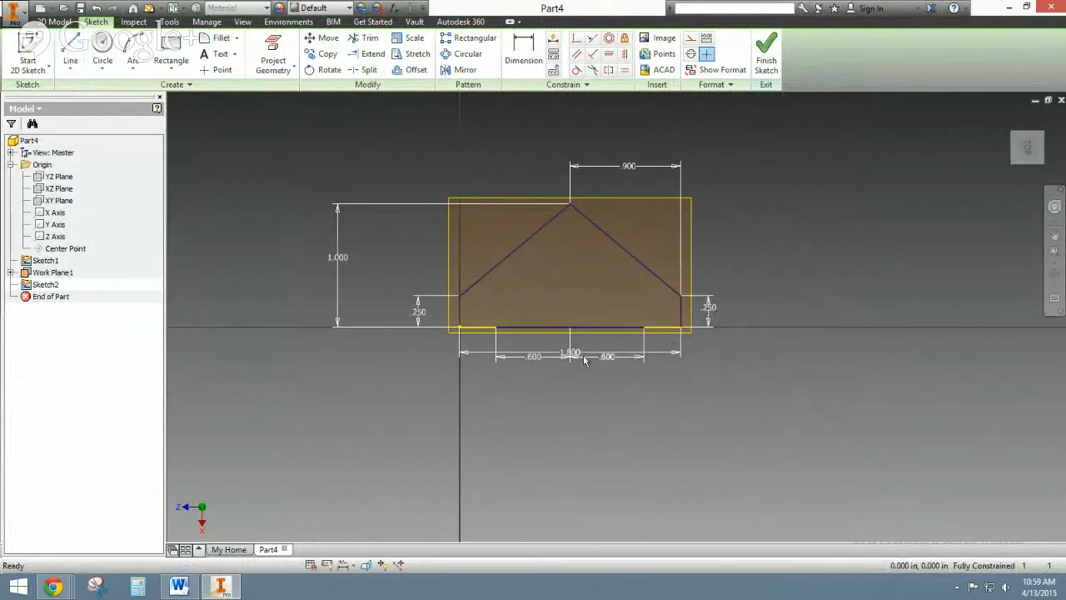
# Step: Delete the two .600 dimensions on the half lines along the base
pyautogui.press('Delete')
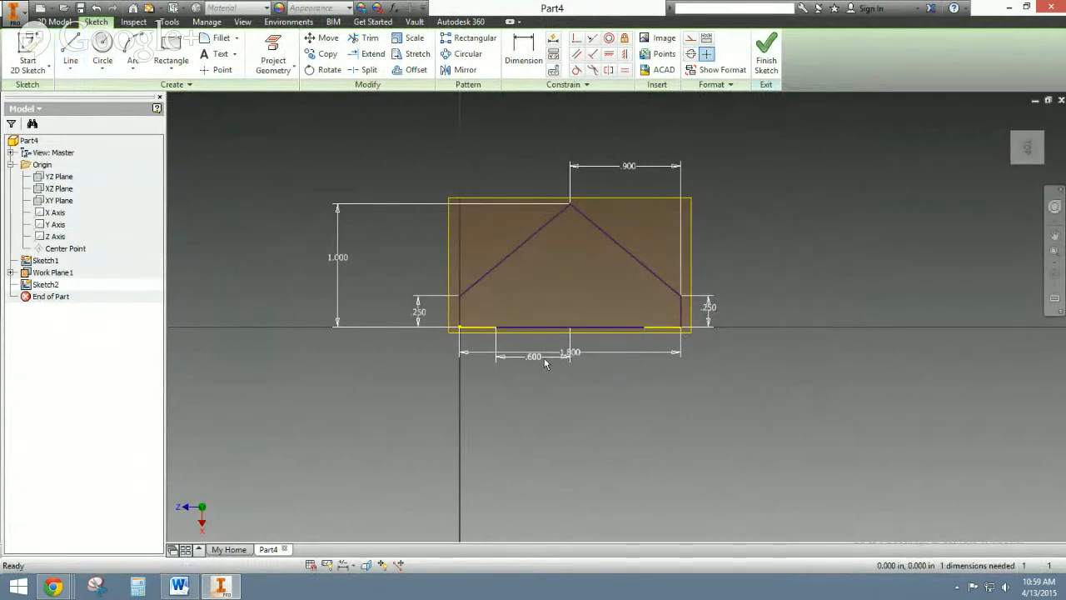
pyautogui.click(537, 359)
pyautogui.press('Delete')
# Step: Dimension the full length of the inner line along the base of the top sketch at 1.200 in
pyautogui.press('d')
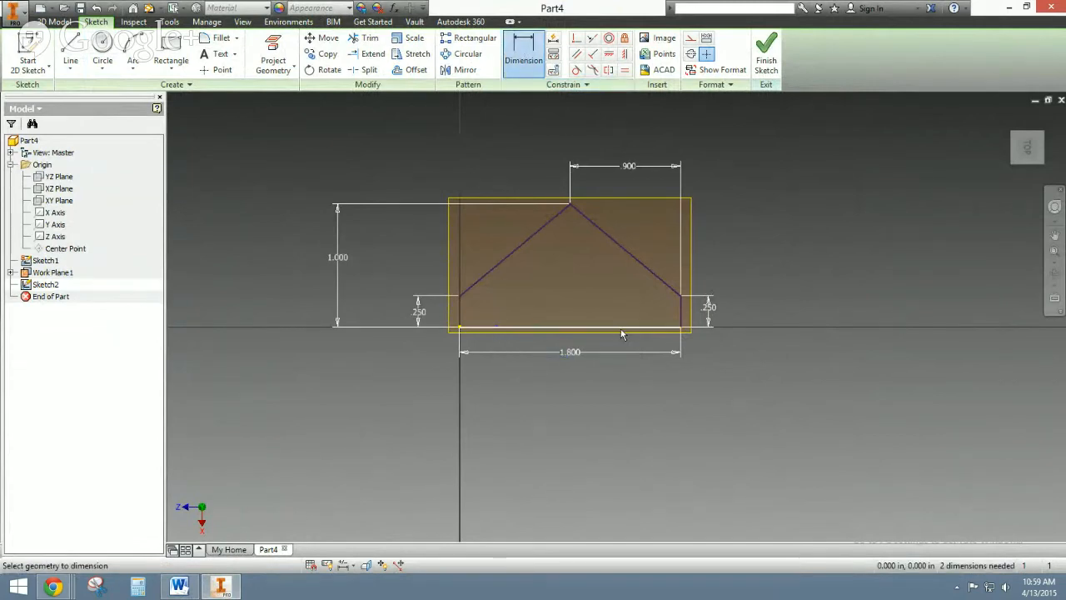
pyautogui.click(595, 328)
pyautogui.click(566, 388)
pyautogui.click(568, 390)
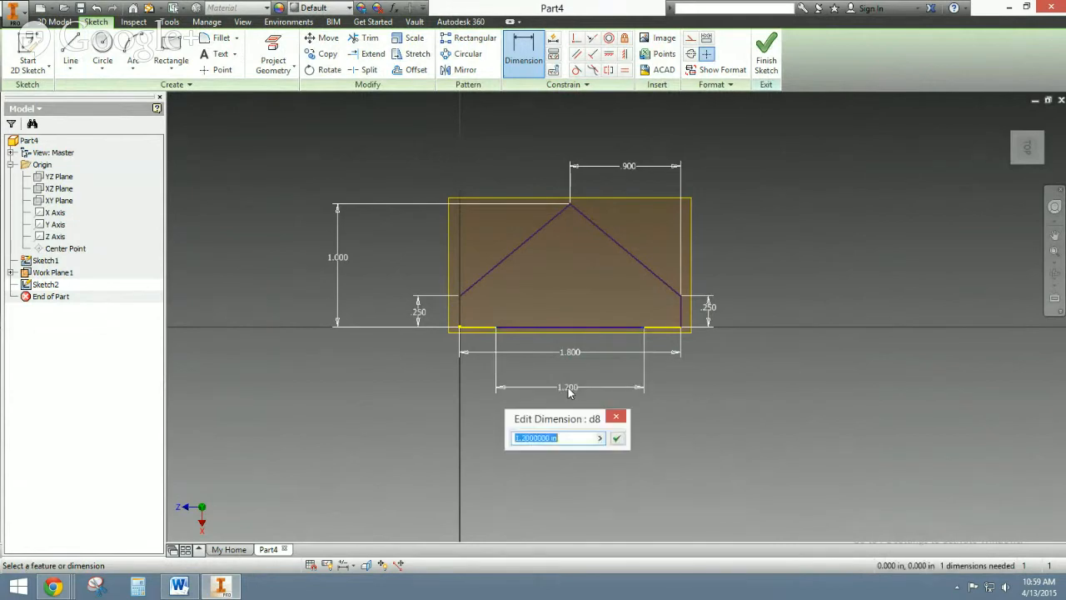
pyautogui.click(617, 438)
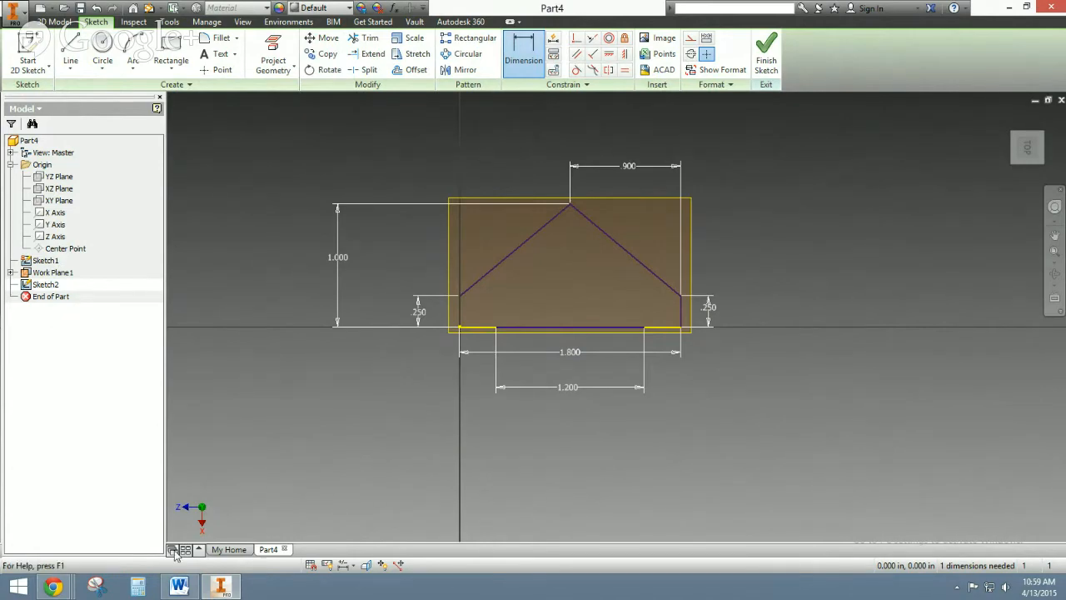
# Step: Check the Word drawing and draw a peaked profile between the 1.200 line's ends, with upright sides about .26 and .22 in tall
pyautogui.click(221, 588)
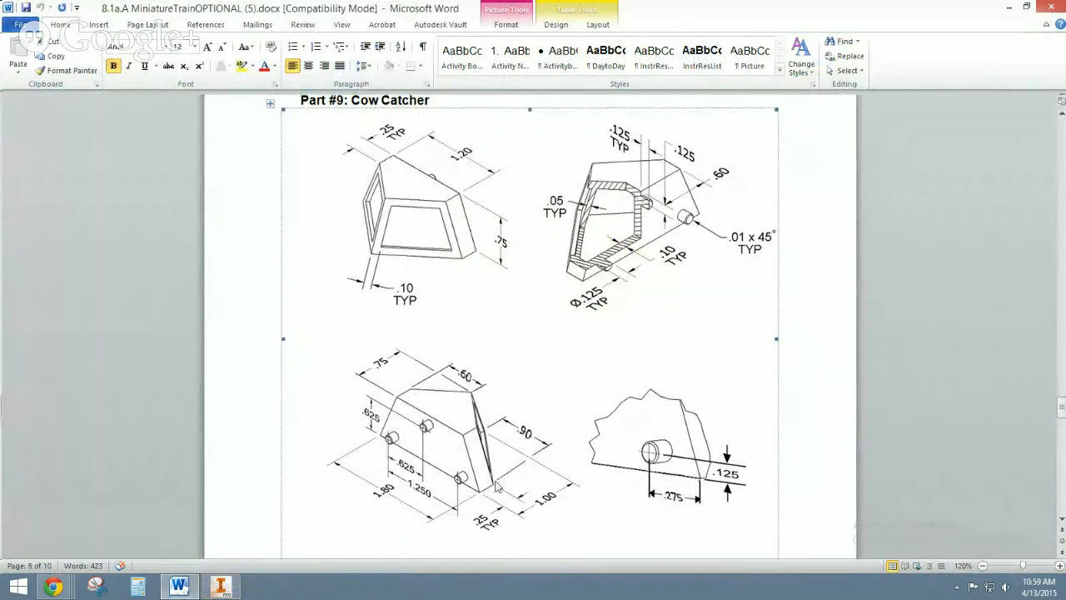
pyautogui.click(220, 586)
pyautogui.click(70, 52)
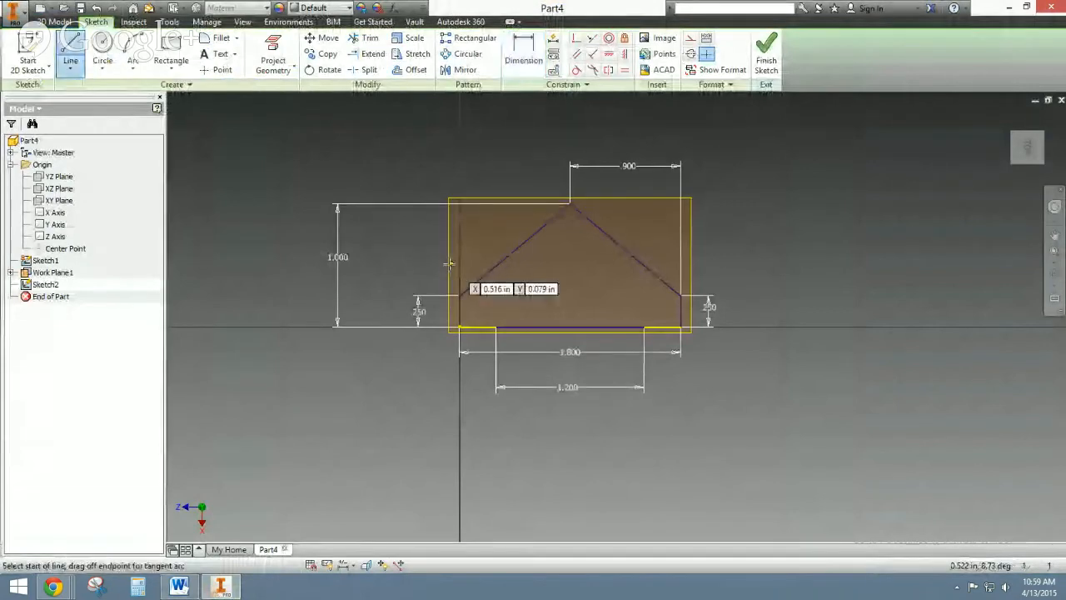
pyautogui.click(496, 326)
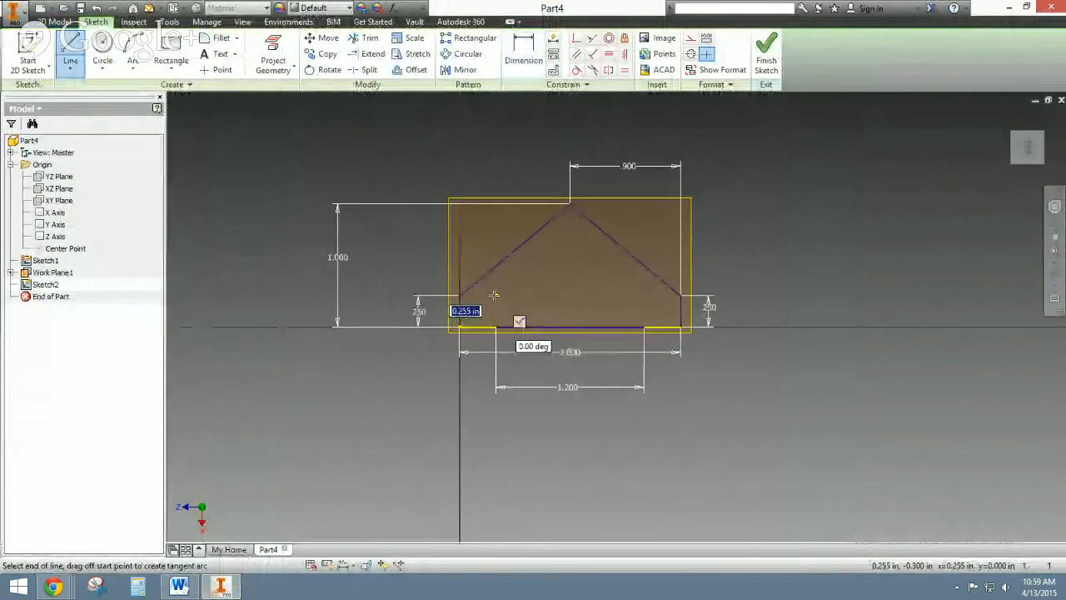
pyautogui.click(566, 242)
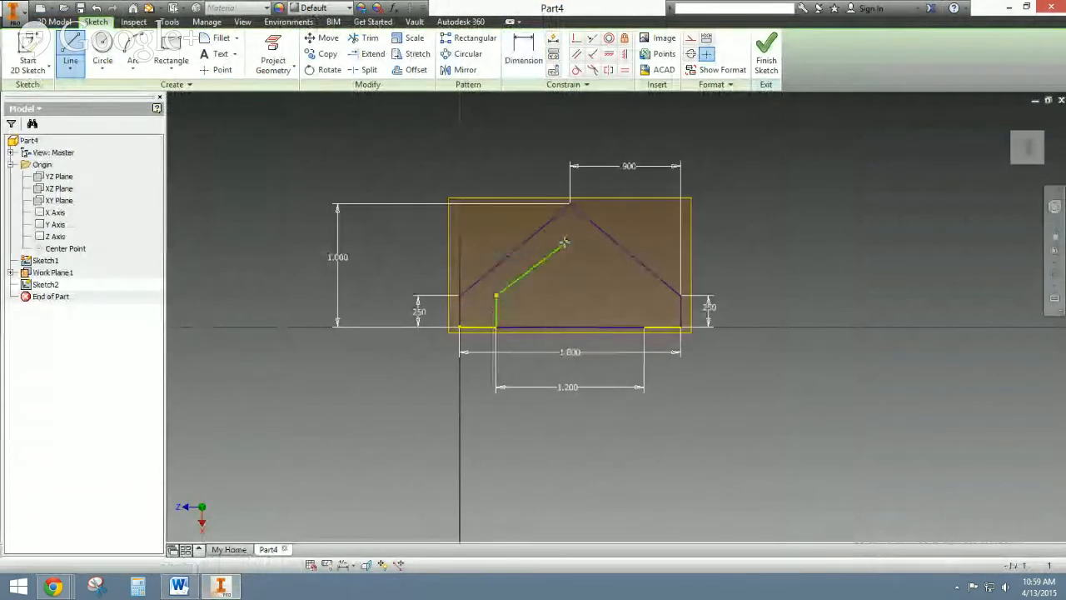
pyautogui.click(641, 299)
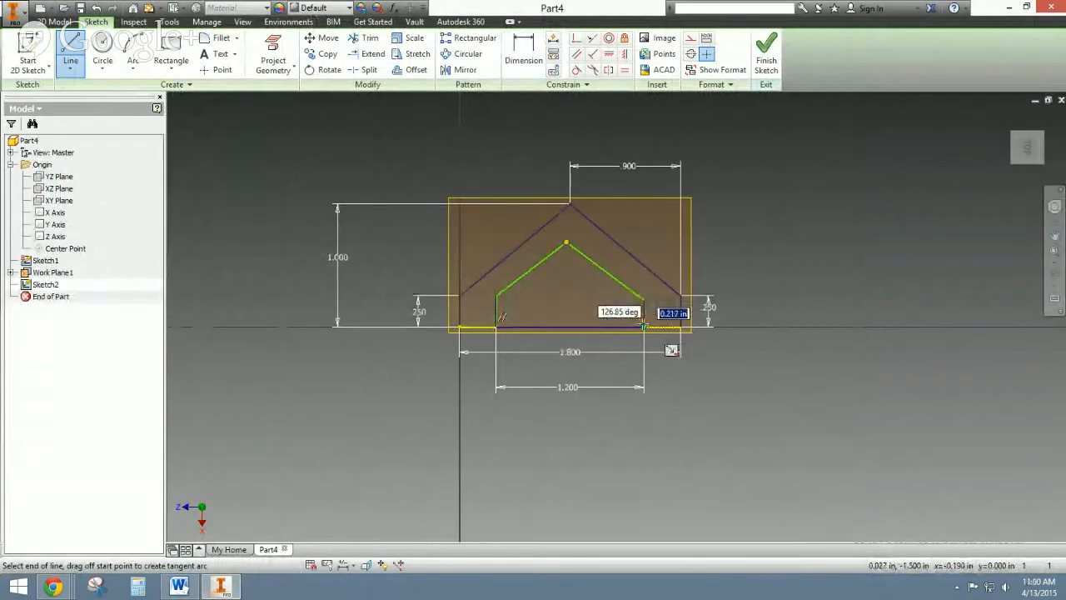
pyautogui.click(644, 326)
pyautogui.rightClick(751, 243)
pyautogui.click(790, 245)
# Step: Dimension the inner profile's upright side nearest the origin and set it to .25 in, checking the Word drawing
pyautogui.click(523, 54)
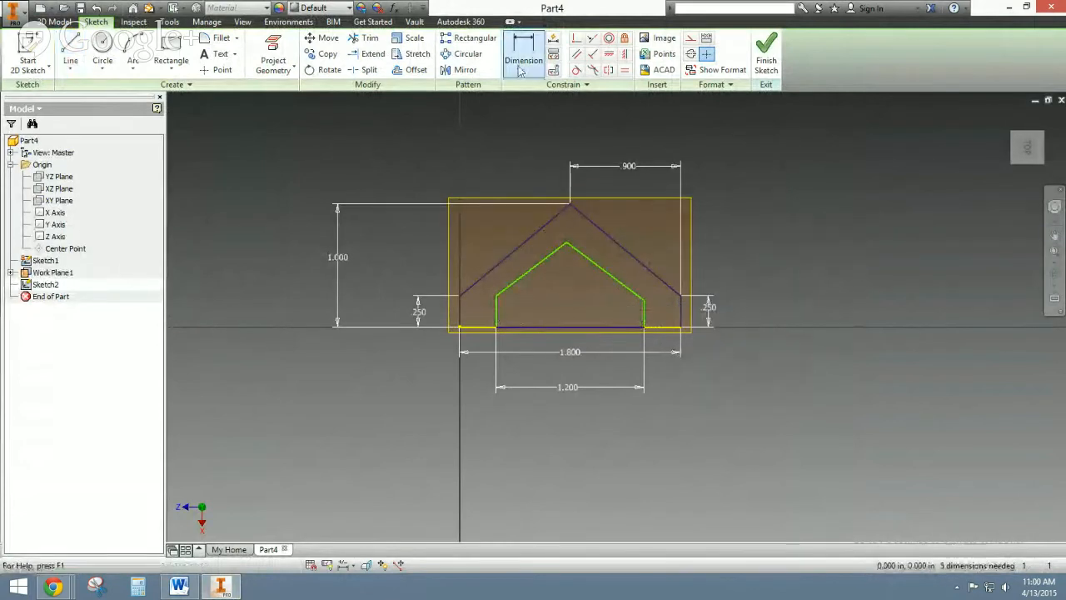
pyautogui.click(500, 317)
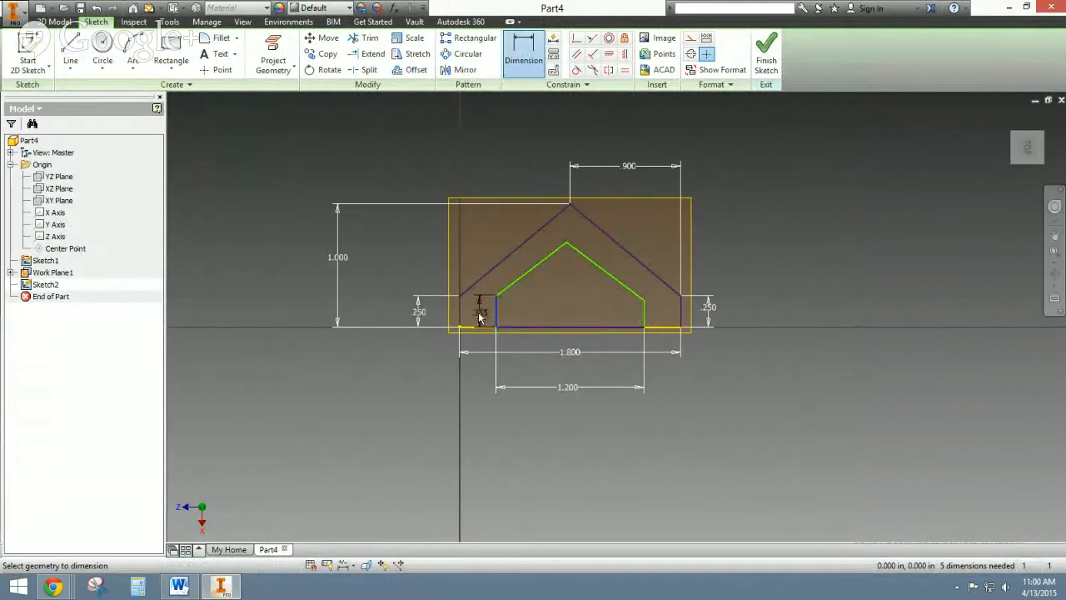
pyautogui.click(477, 311)
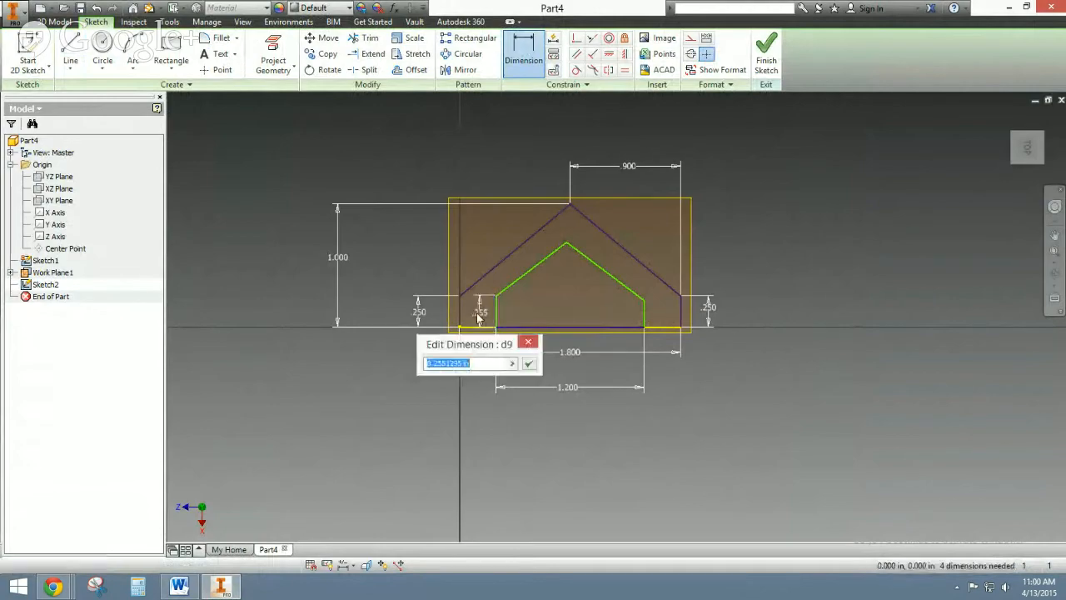
pyautogui.click(181, 587)
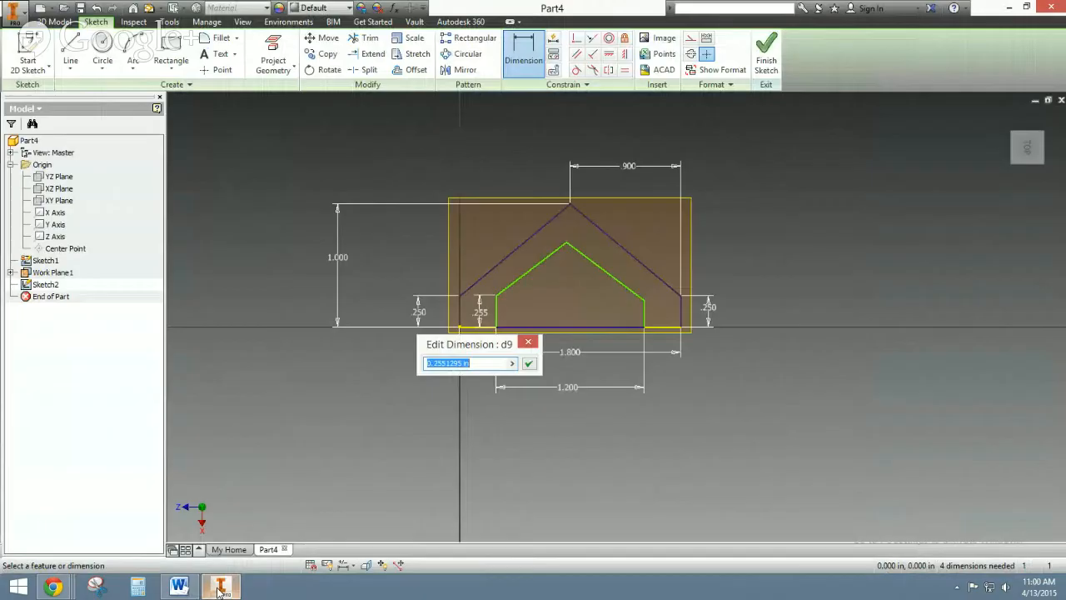
pyautogui.click(220, 586)
pyautogui.write('.25')
pyautogui.press('Return')
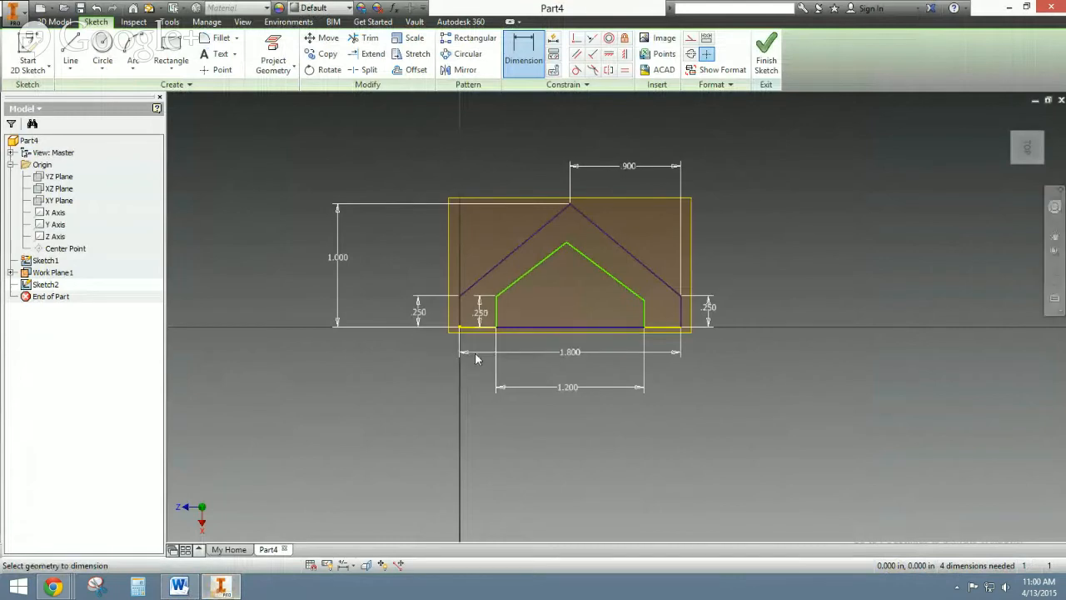
# Step: Dimension the inner profile's upright side farthest from the origin at .25 in
pyautogui.click(643, 319)
pyautogui.click(656, 308)
pyautogui.write('.2')
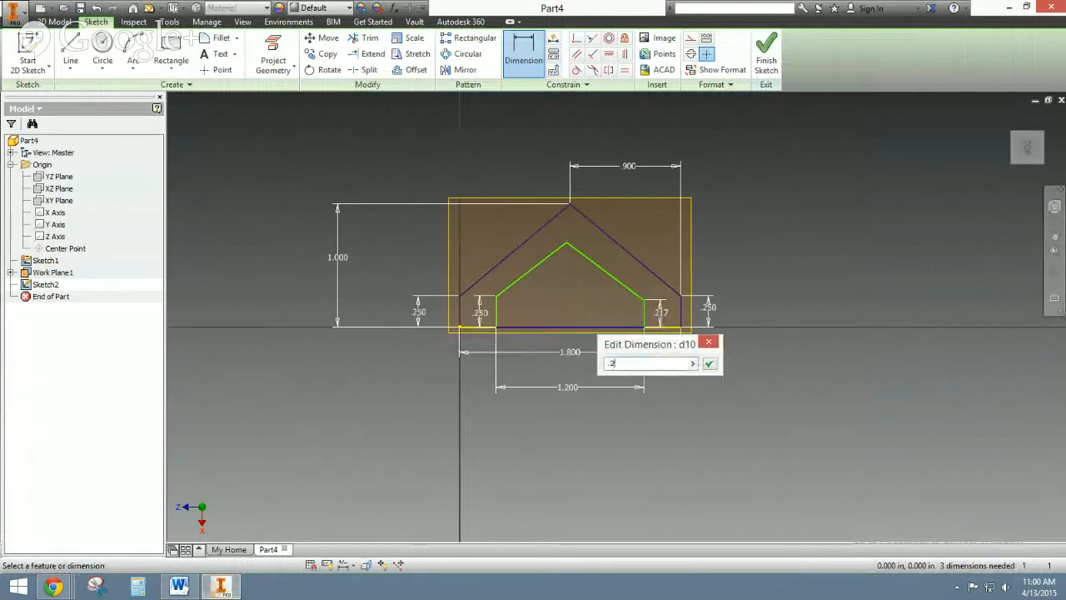
pyautogui.write('5')
pyautogui.press('Return')
# Step: Check the peak depth in the Word drawing and dimension the inner profile's peak .75 in from the base line
pyautogui.hotkey('alt', 'Tab')
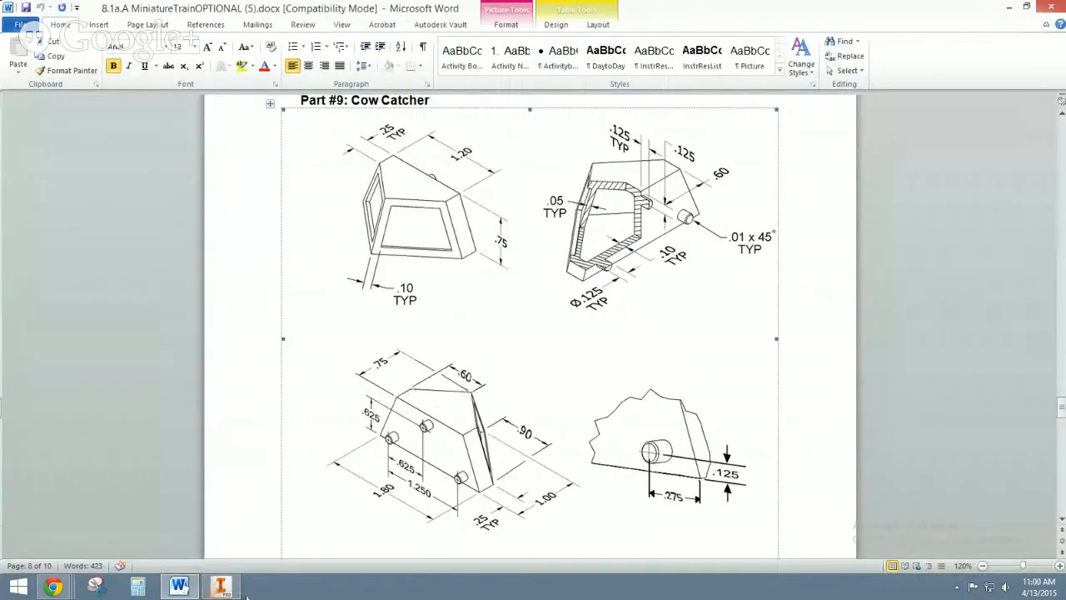
pyautogui.click(220, 586)
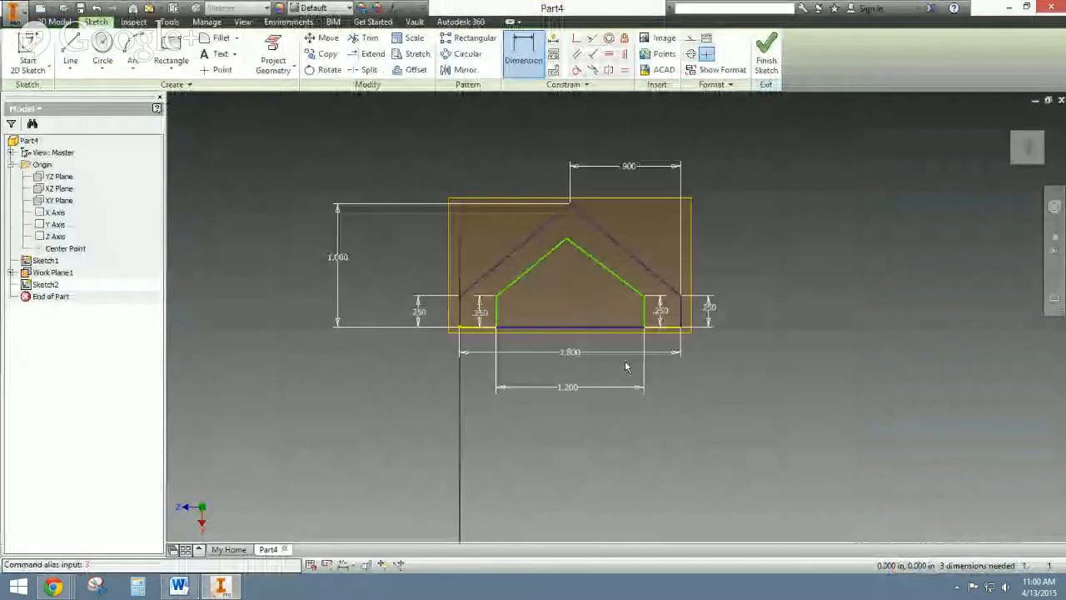
pyautogui.click(571, 327)
pyautogui.click(567, 240)
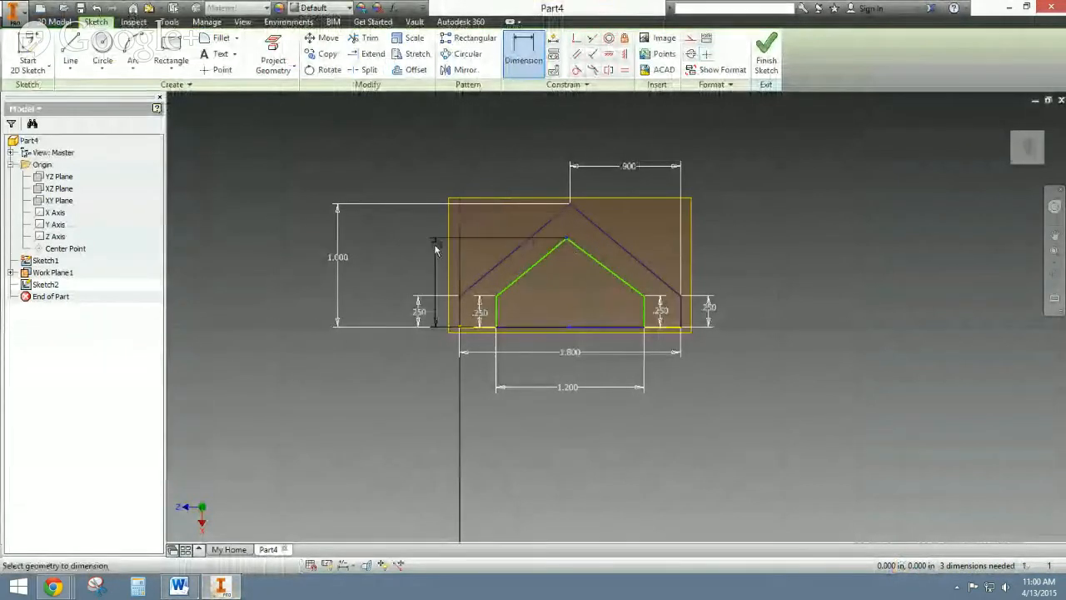
pyautogui.click(384, 283)
pyautogui.write('.')
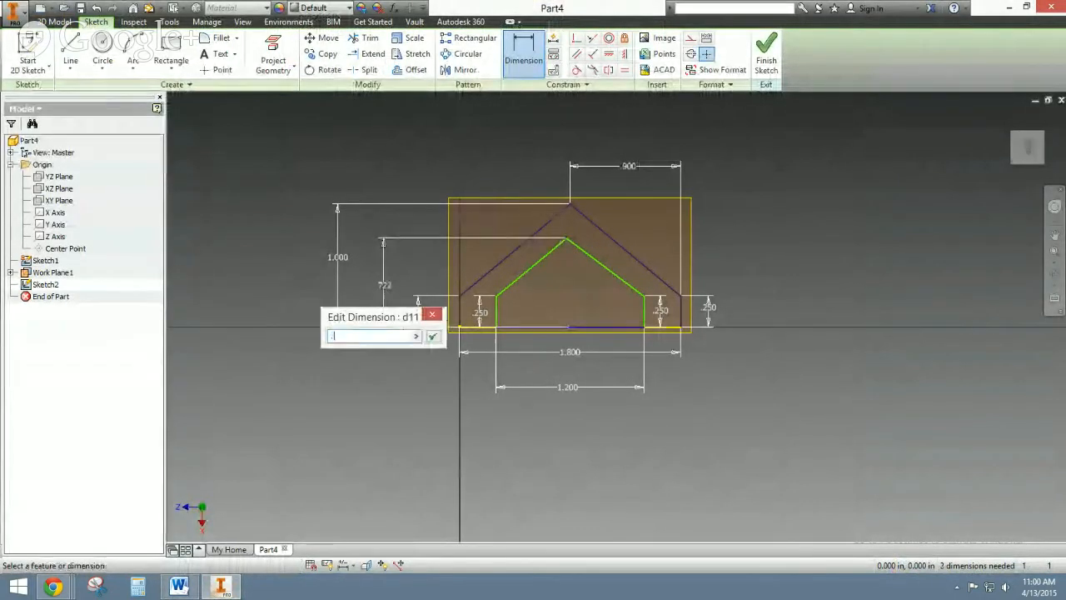
pyautogui.write('75')
pyautogui.press('Return')
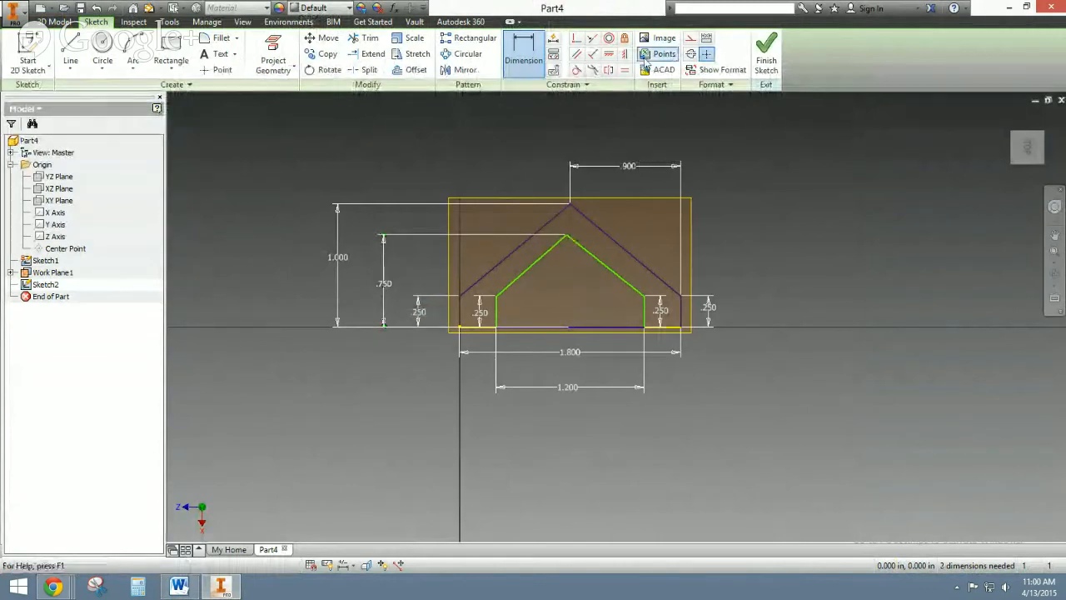
# Step: Check the Word drawing, dimension the inner peak .6 in from the upright side farthest from the origin, and finish the sketch
pyautogui.click(182, 586)
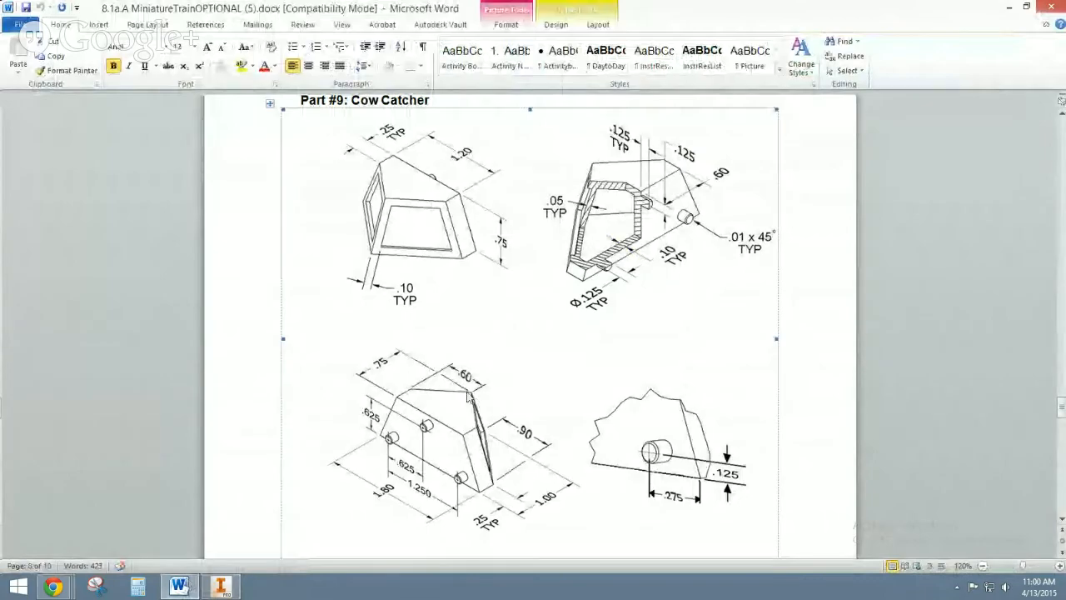
pyautogui.click(220, 585)
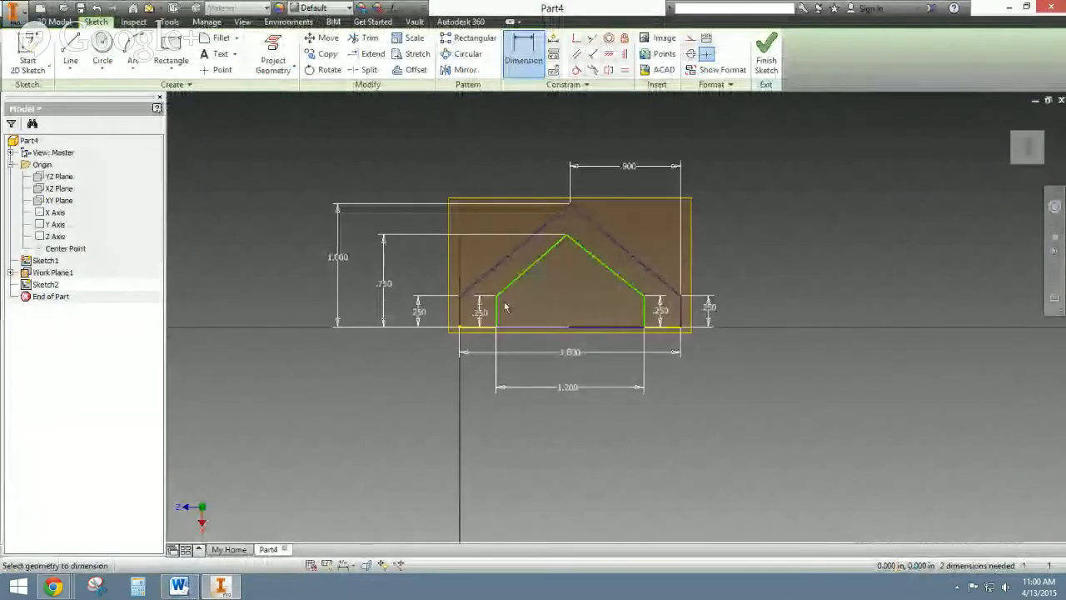
pyautogui.click(573, 243)
pyautogui.click(606, 215)
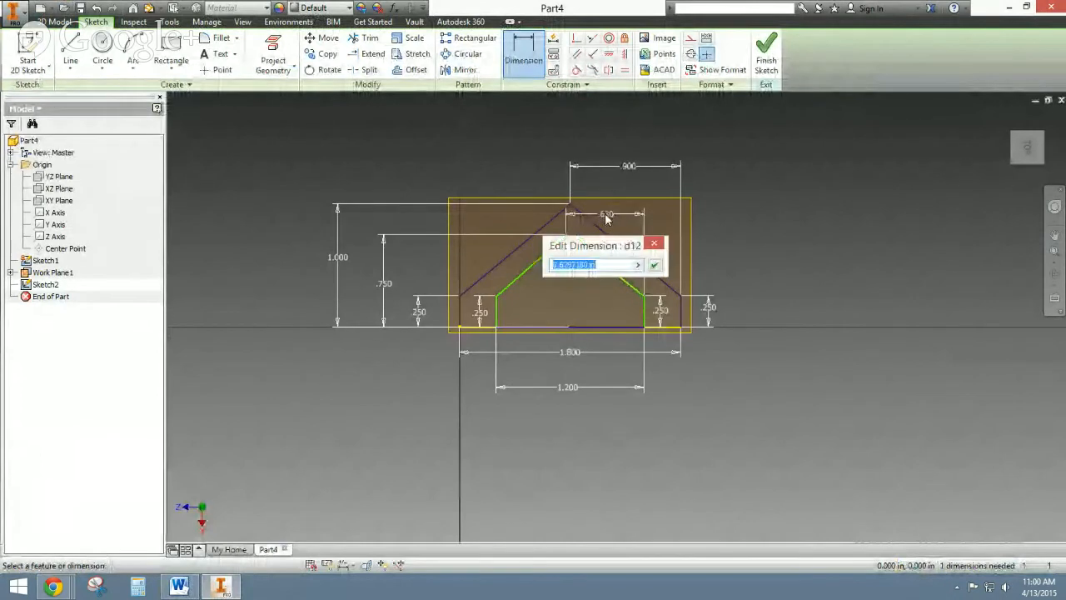
pyautogui.write('.6')
pyautogui.press('Return')
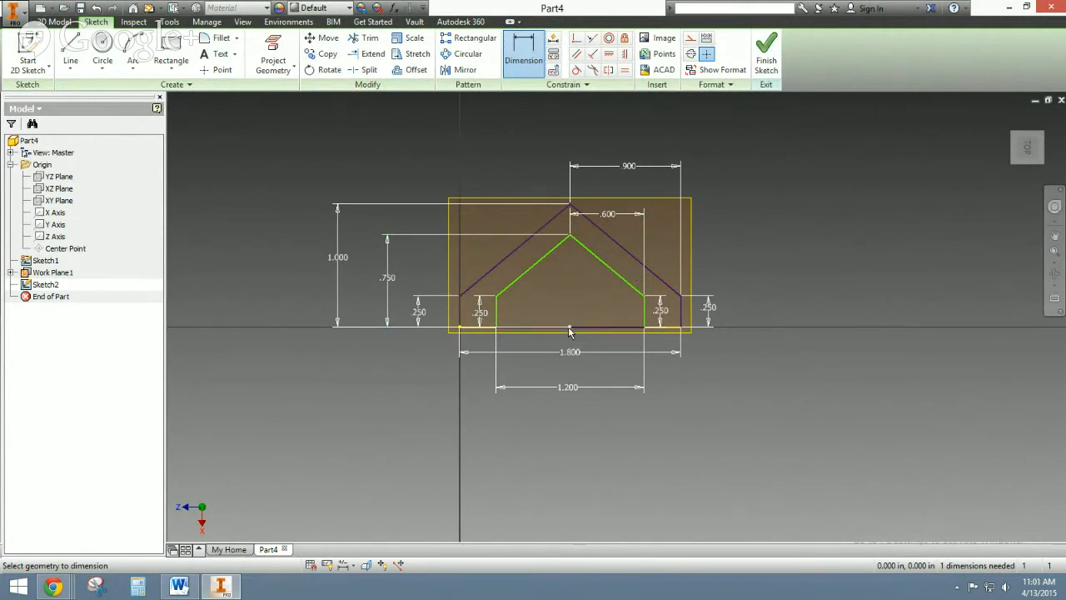
pyautogui.moveTo(569, 331)
pyautogui.moveTo(569, 331)
pyautogui.click(766, 51)
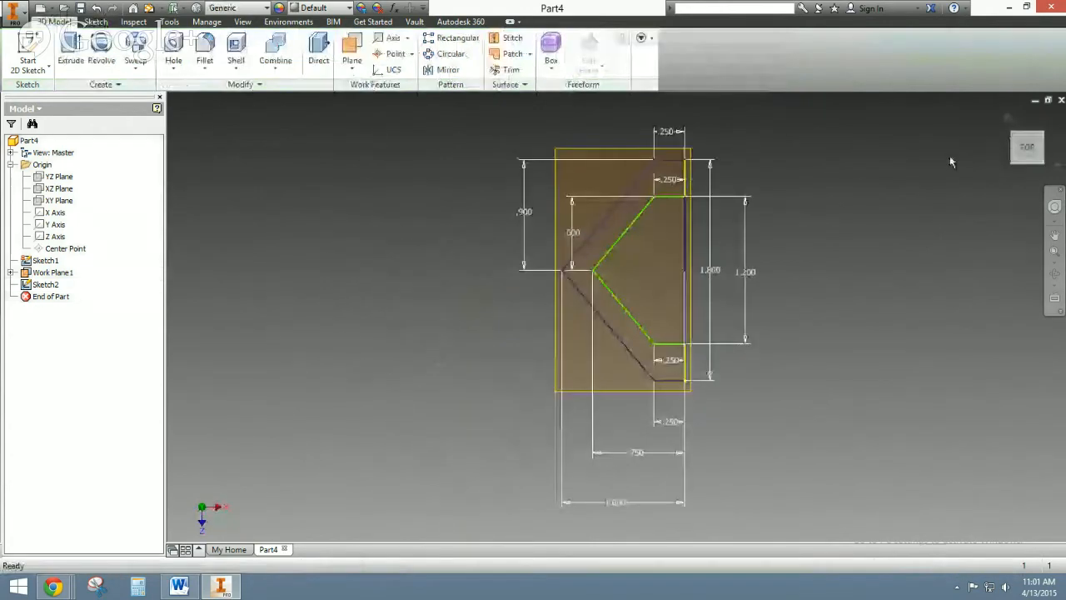
# Step: Loft a solid from the larger base sketch to the smaller profile on the work plane
pyautogui.click(1008, 119)
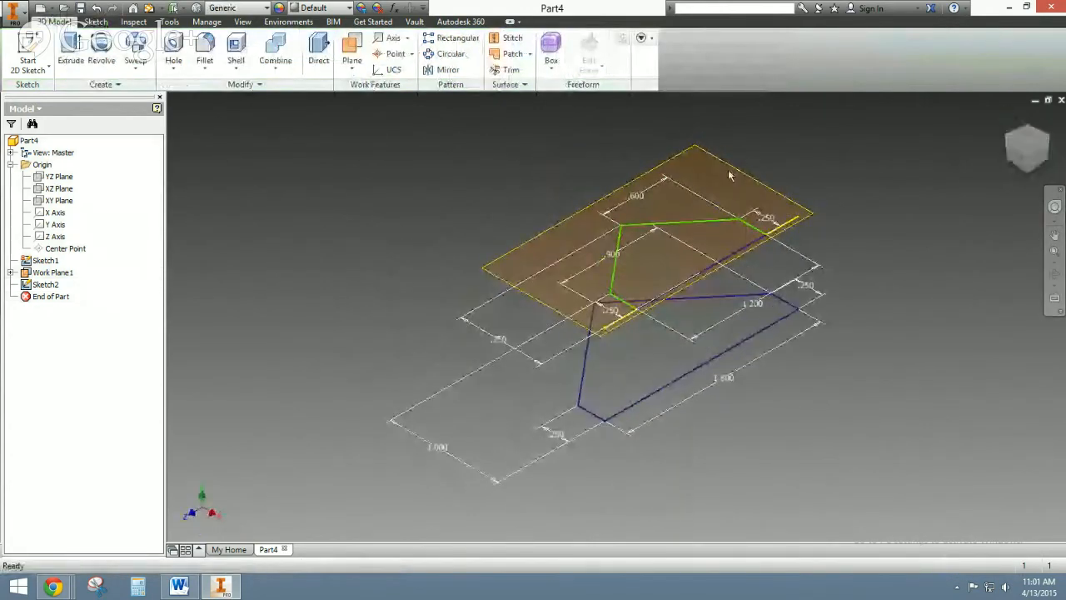
pyautogui.click(136, 66)
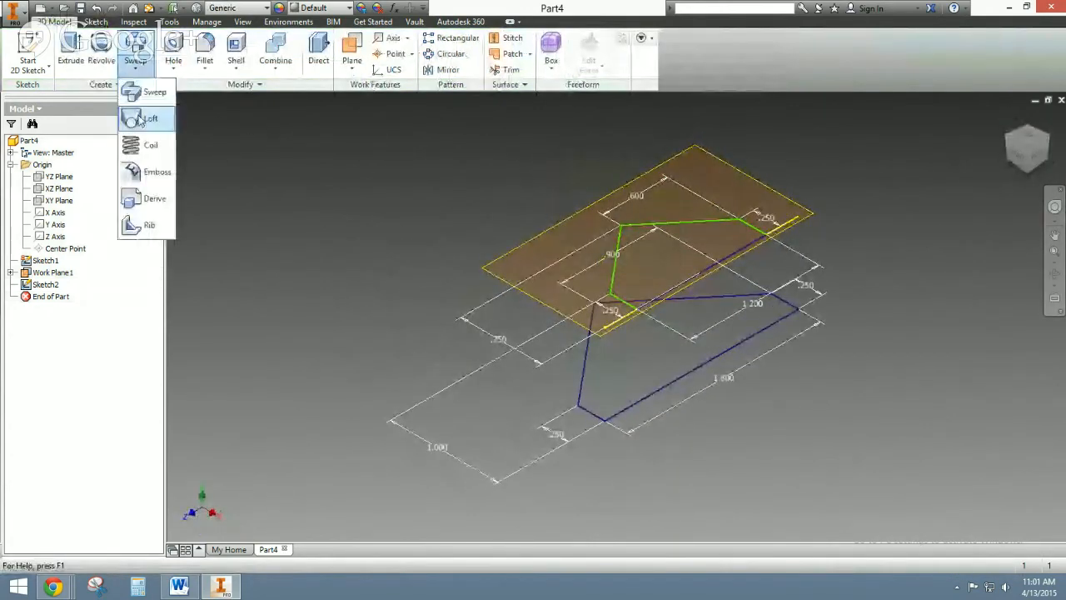
pyautogui.click(140, 119)
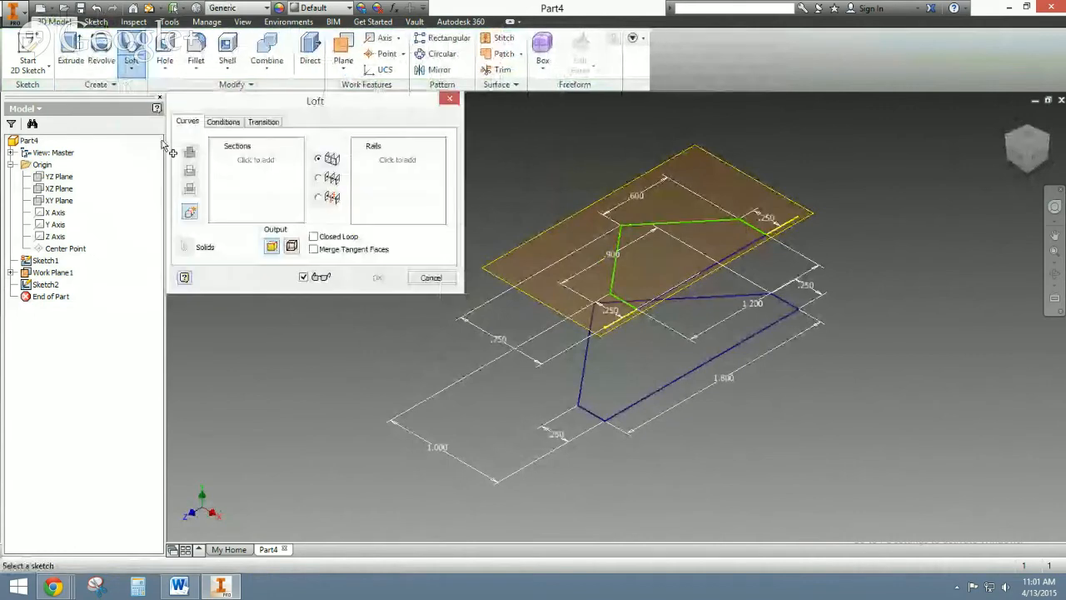
pyautogui.click(583, 378)
pyautogui.click(617, 245)
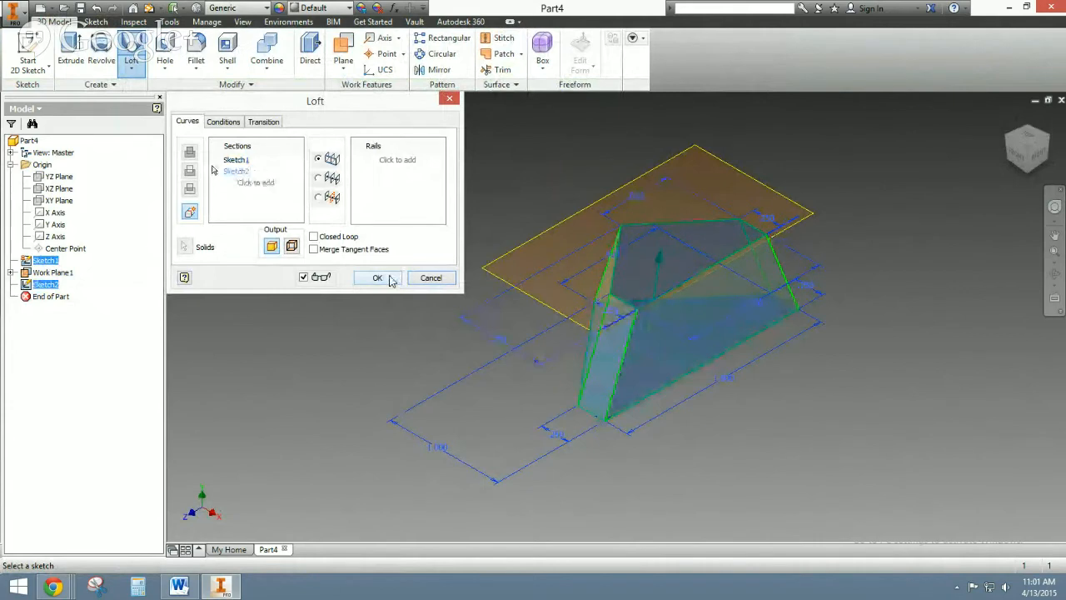
pyautogui.click(377, 277)
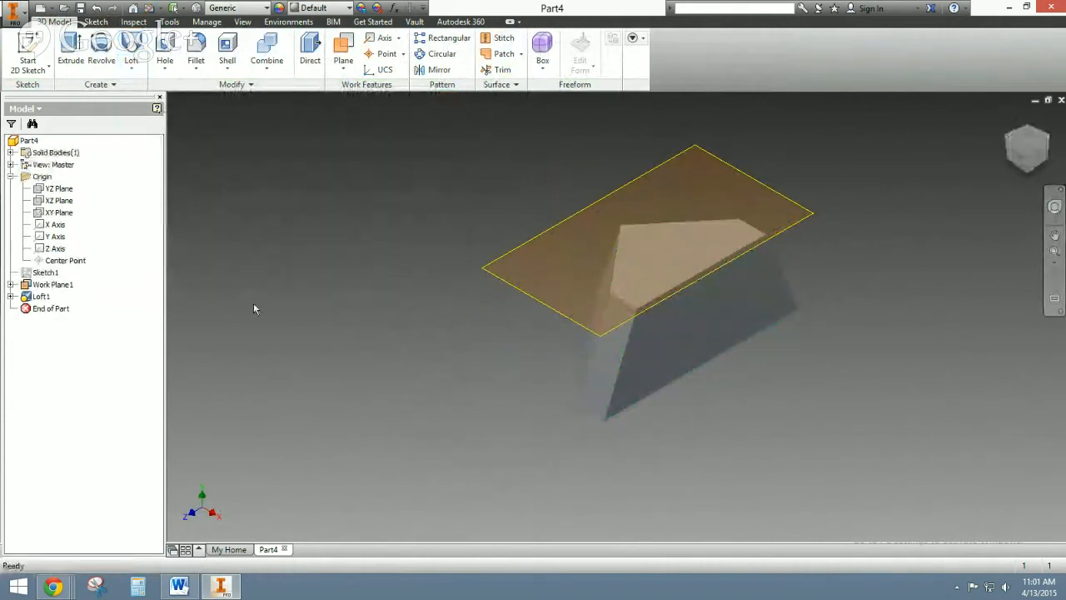
# Step: Turn off the visibility of the work plane above the base sketch
pyautogui.click(73, 284)
pyautogui.rightClick(73, 285)
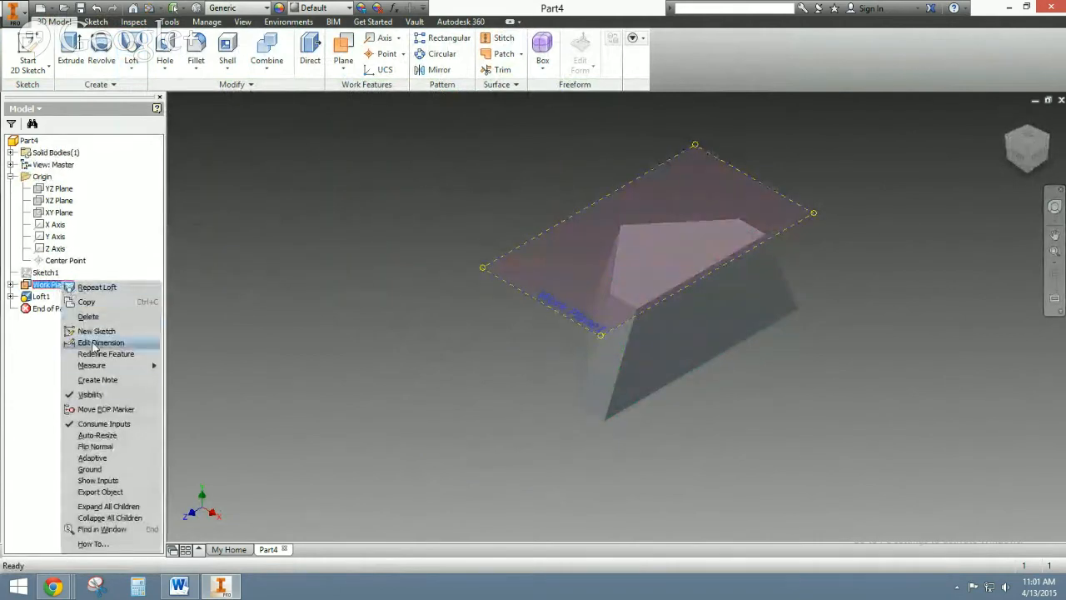
pyautogui.click(90, 395)
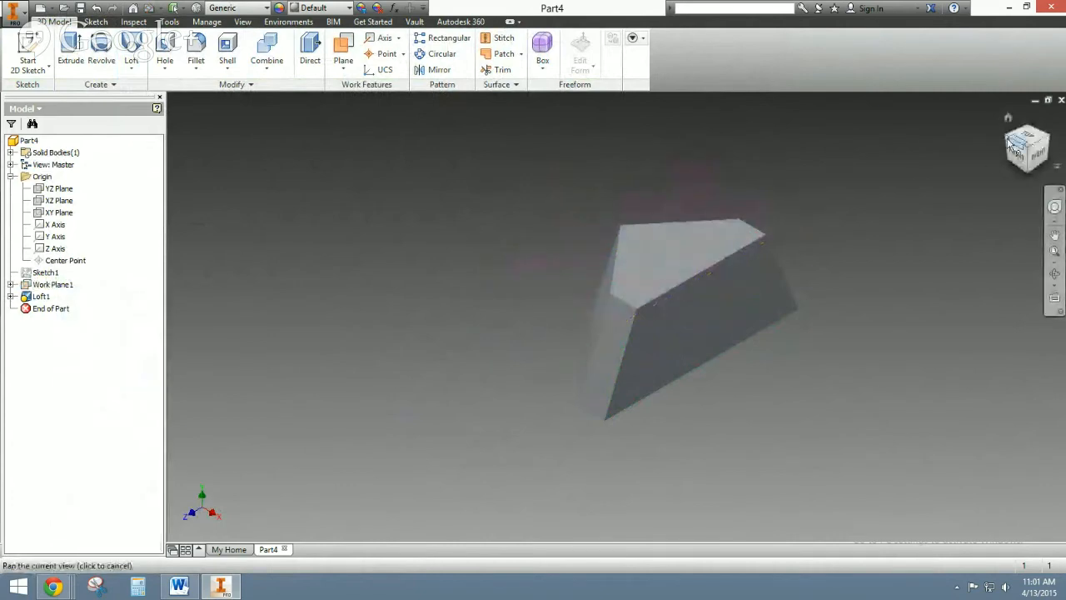
# Step: Examine the lofted body from several sides and compare it with the Cow Catcher drawing in Word
pyautogui.click(1008, 120)
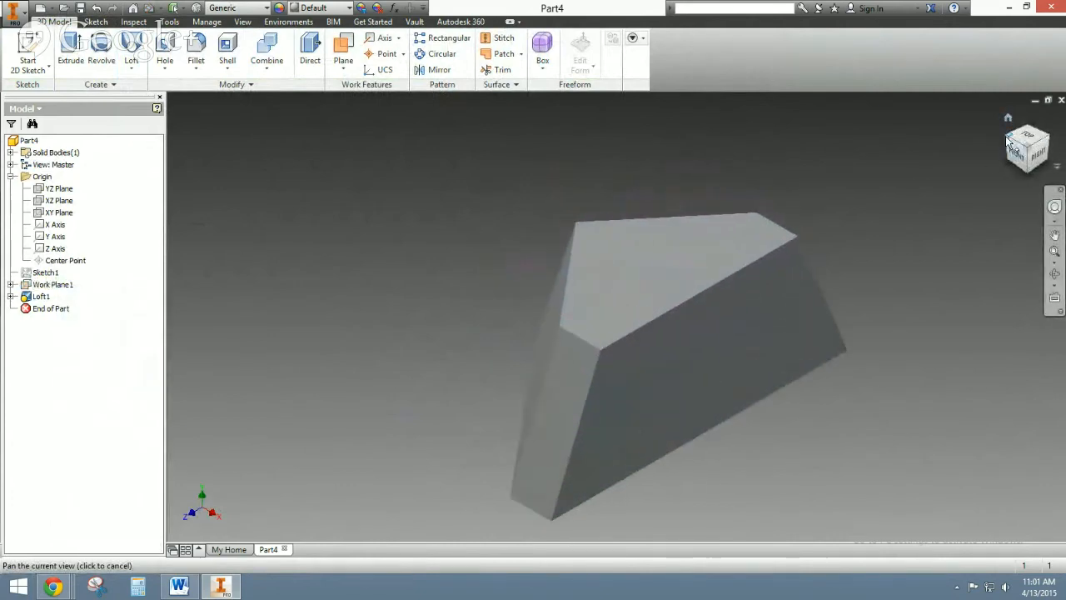
pyautogui.click(1009, 138)
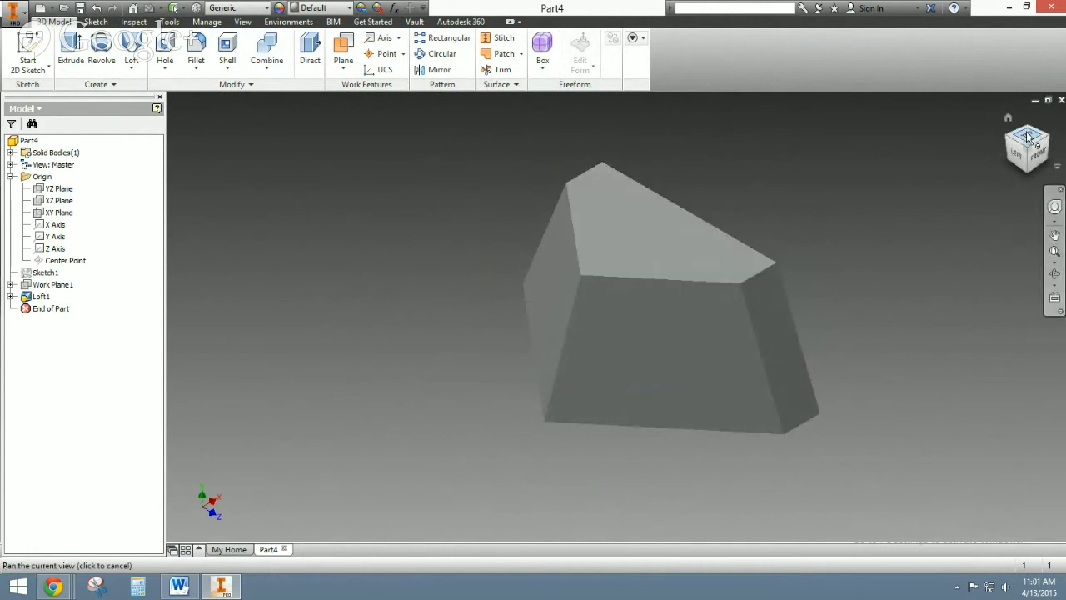
pyautogui.moveTo(1029, 137); pyautogui.dragTo(351, 397)
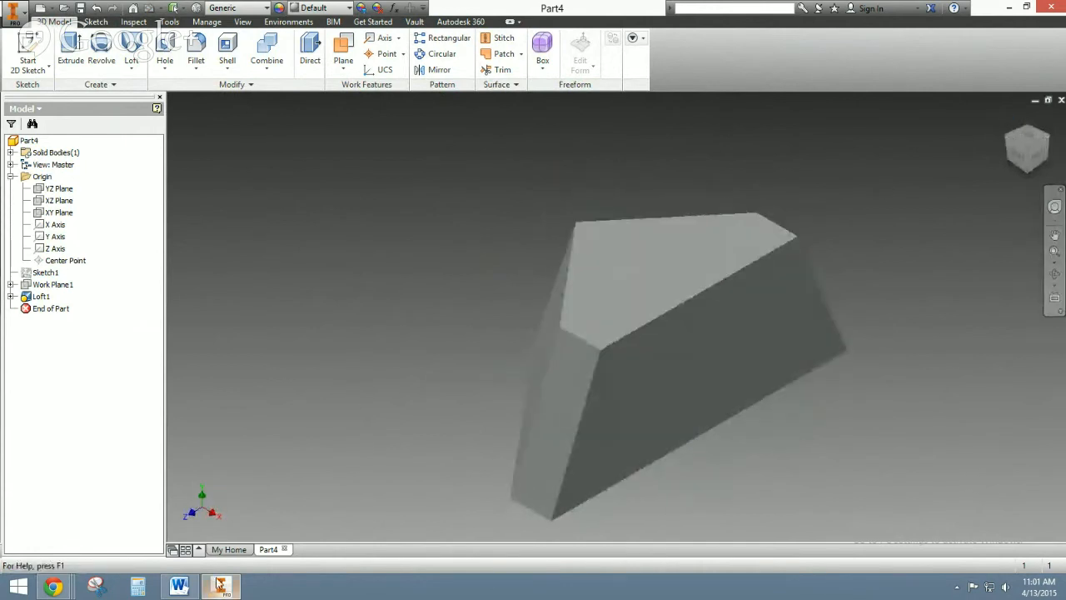
pyautogui.click(179, 586)
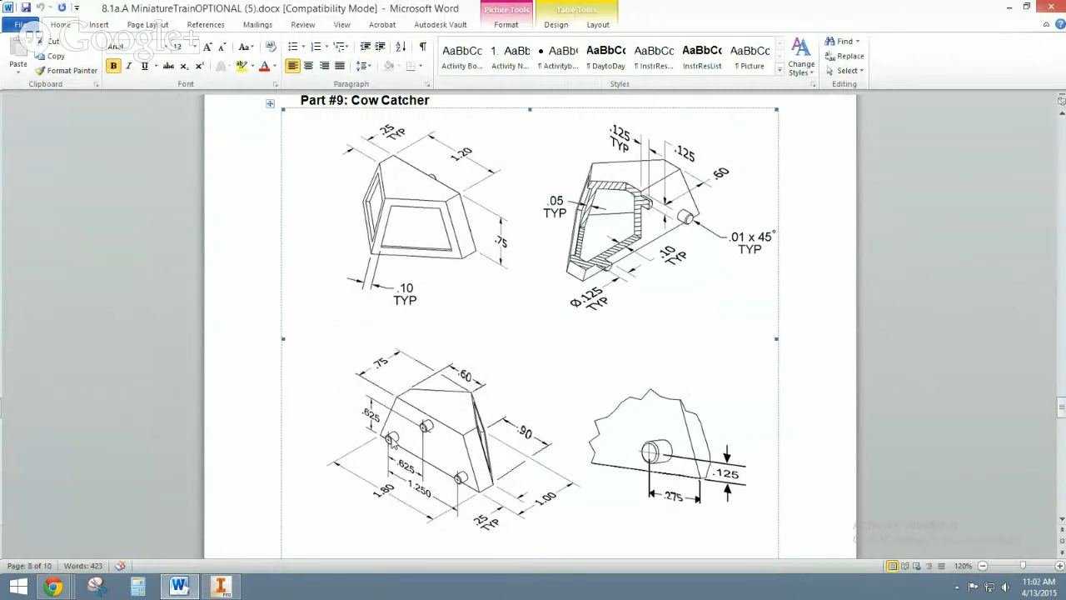
# Step: Switch to Inventor and start a 2D sketch on the large flat back face of the lofted body
pyautogui.click(221, 587)
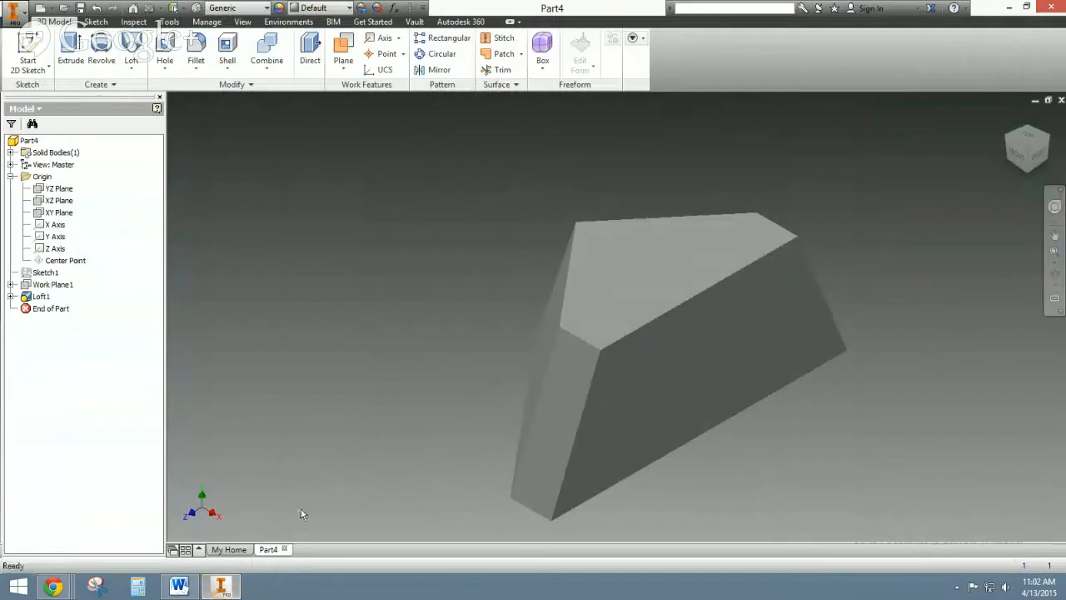
pyautogui.click(28, 51)
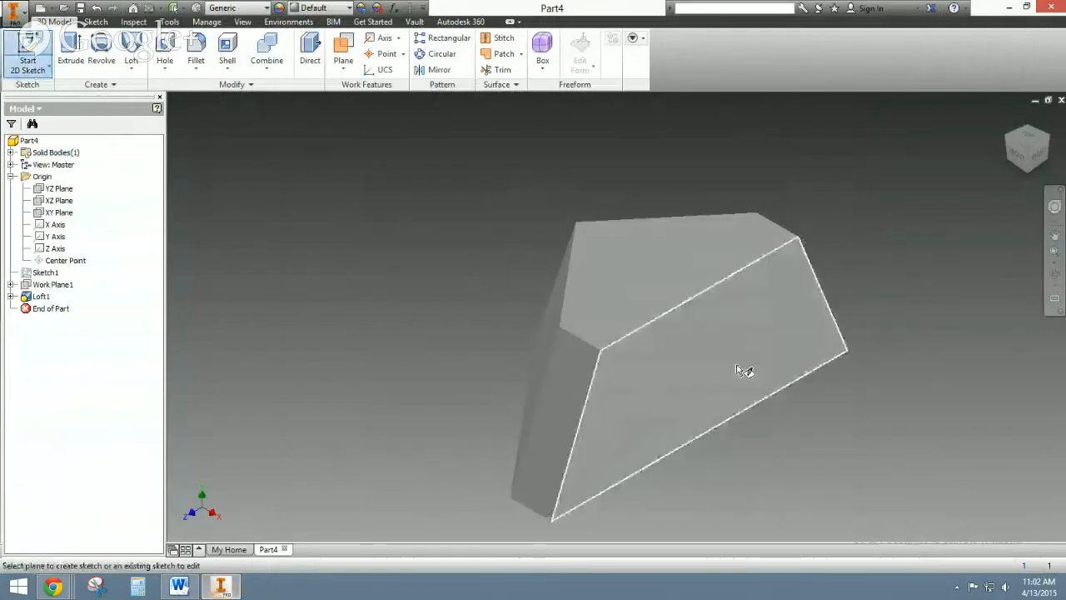
pyautogui.click(737, 367)
pyautogui.moveTo(876, 369); pyautogui.dragTo(605, 371, button='middle')
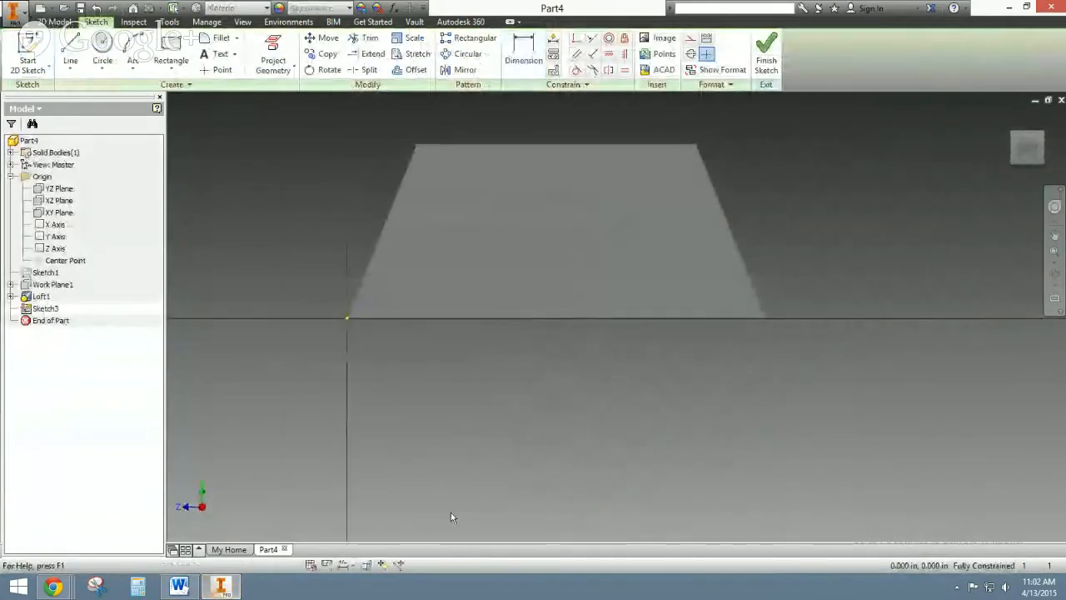
# Step: Draw two separate circles, each about 0.16 in in diameter, near the two lower corners of the back face
pyautogui.click(103, 51)
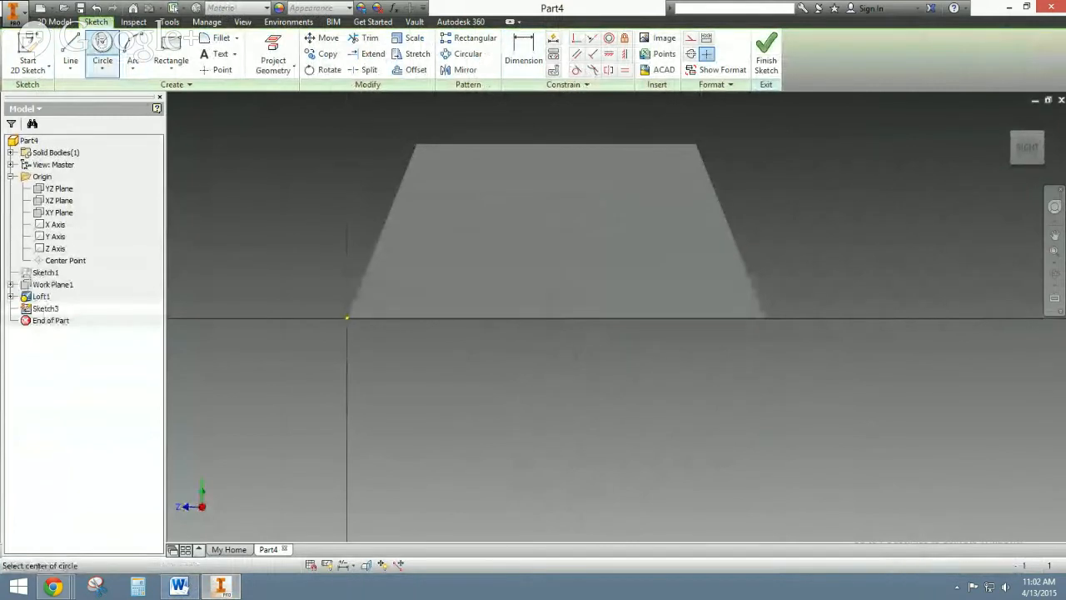
pyautogui.click(445, 277)
pyautogui.click(463, 280)
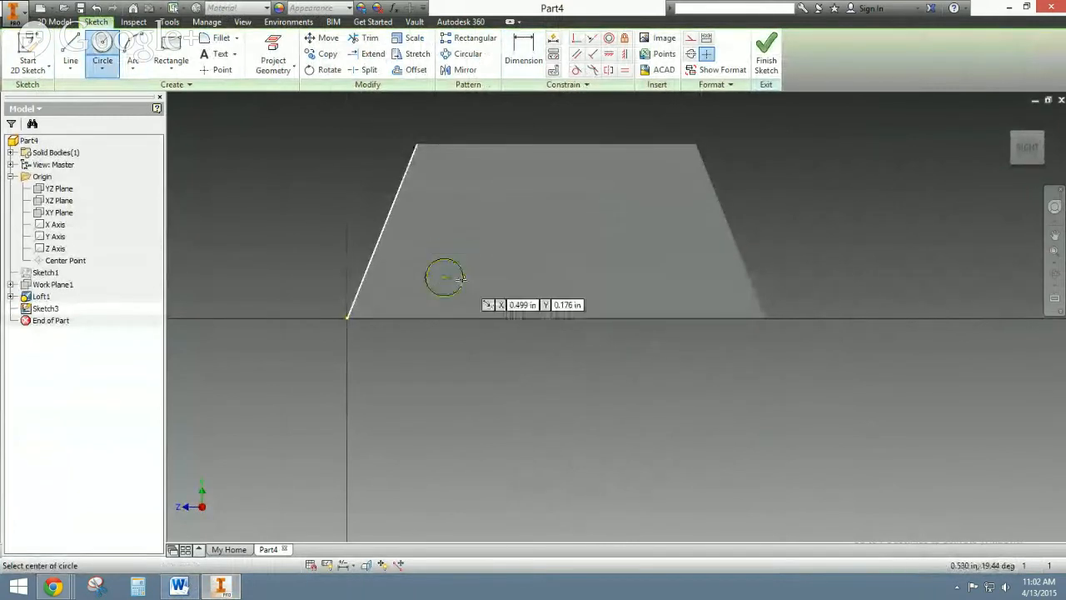
pyautogui.rightClick(495, 264)
pyautogui.click(565, 264)
pyautogui.press('c')
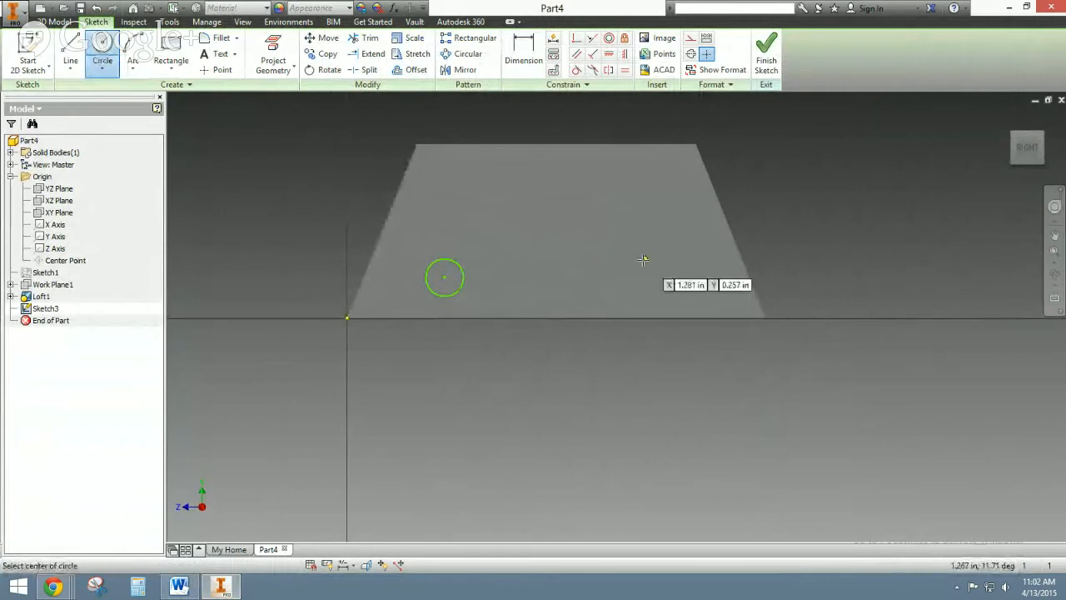
pyautogui.click(682, 277)
pyautogui.click(696, 265)
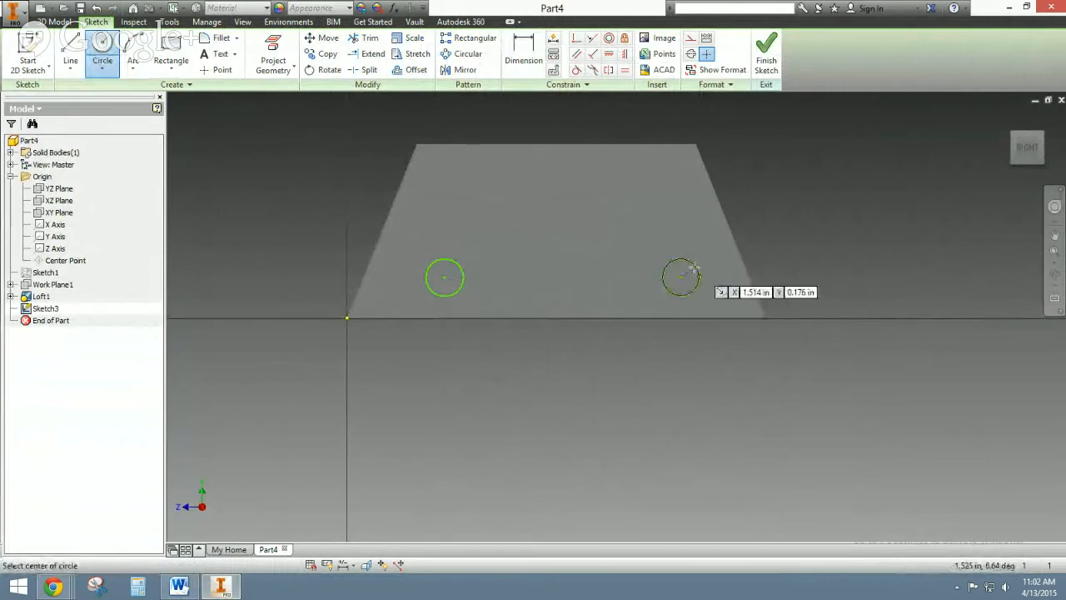
pyautogui.rightClick(523, 191)
pyautogui.click(570, 193)
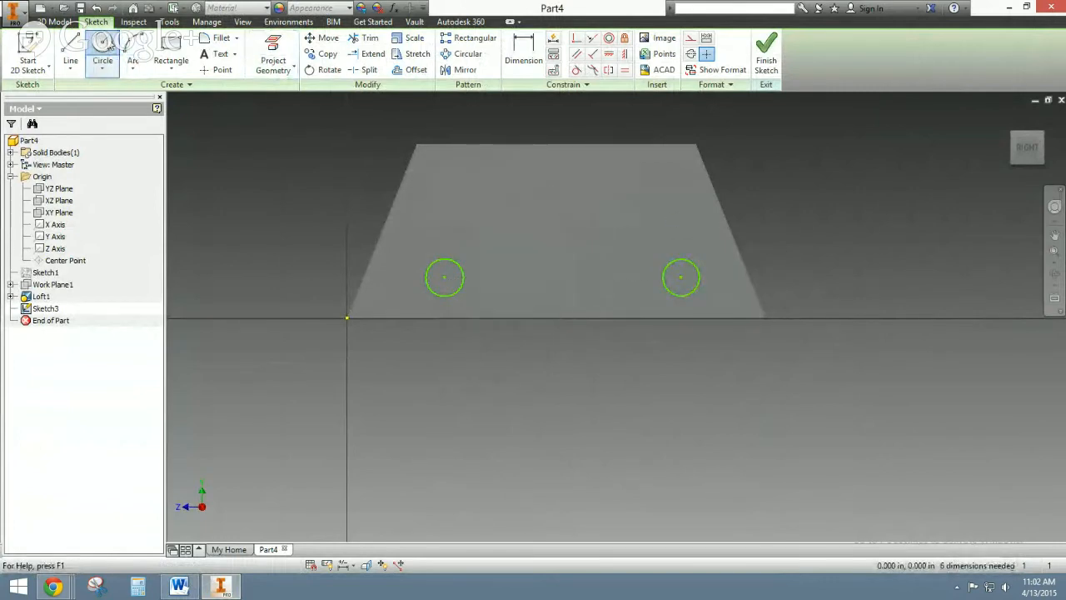
pyautogui.click(104, 48)
pyautogui.click(539, 186)
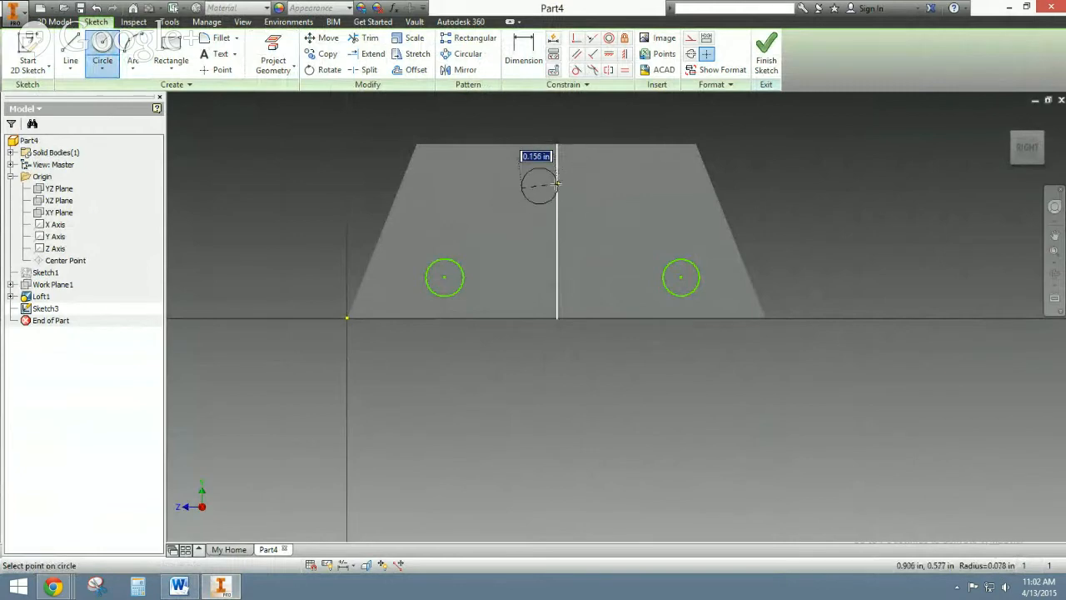
pyautogui.rightClick(556, 184)
pyautogui.click(583, 191)
# Step: Draw a third circle about 0.13 in in diameter near the face's upper edge, slightly off its vertical centre line toward the origin
pyautogui.rightClick(559, 182)
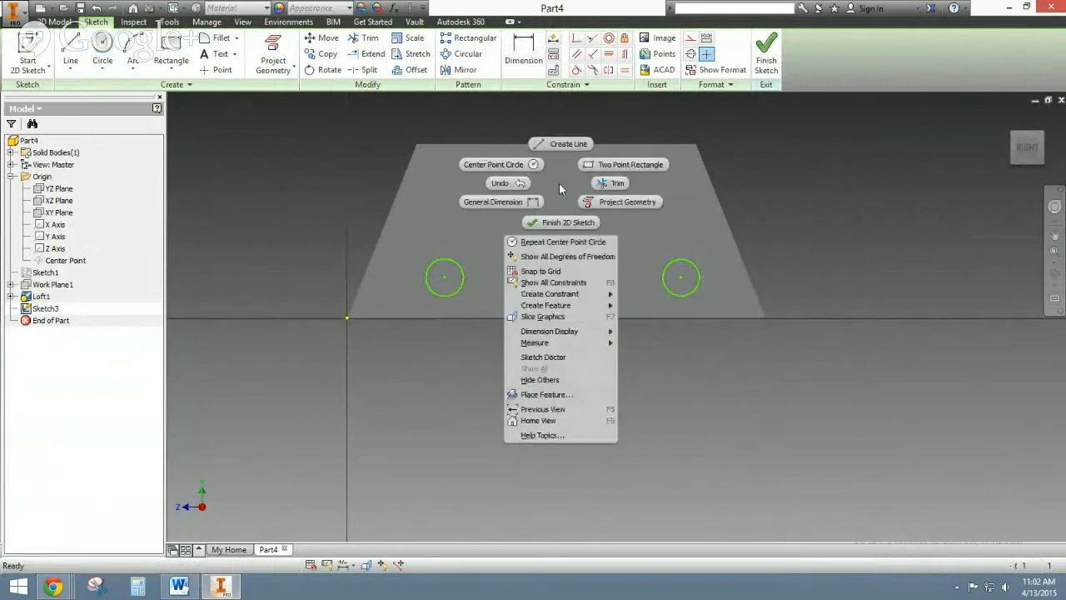
pyautogui.click(560, 242)
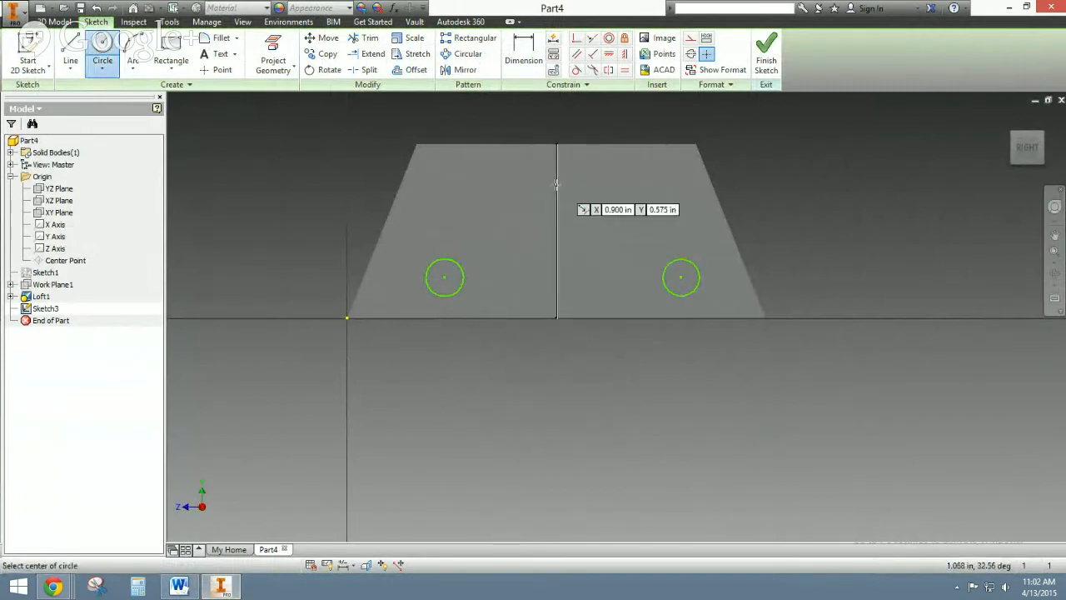
pyautogui.click(526, 179)
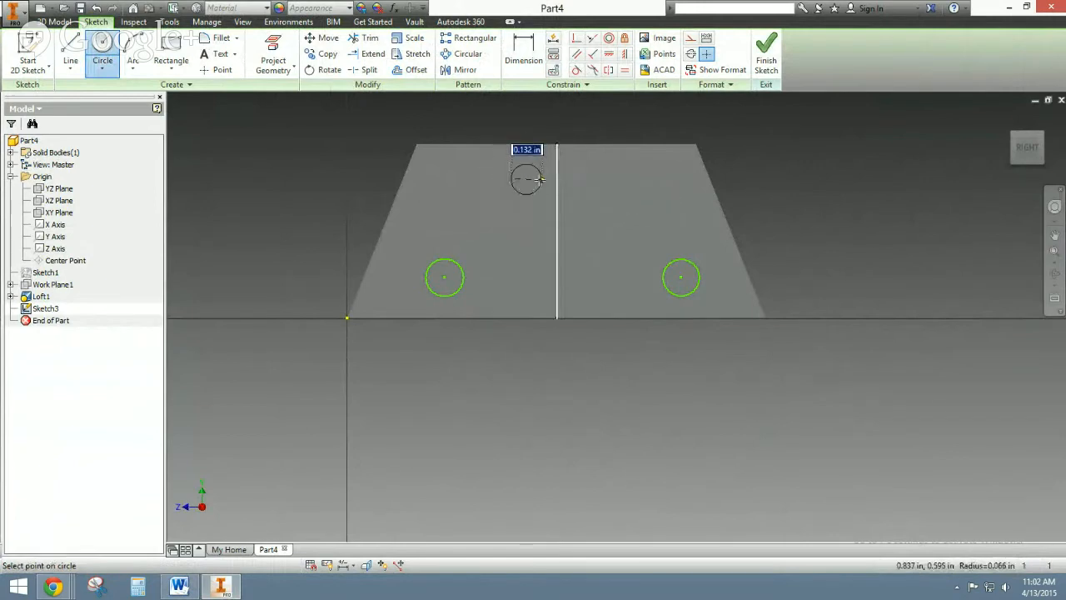
pyautogui.click(542, 179)
pyautogui.rightClick(542, 179)
pyautogui.click(574, 219)
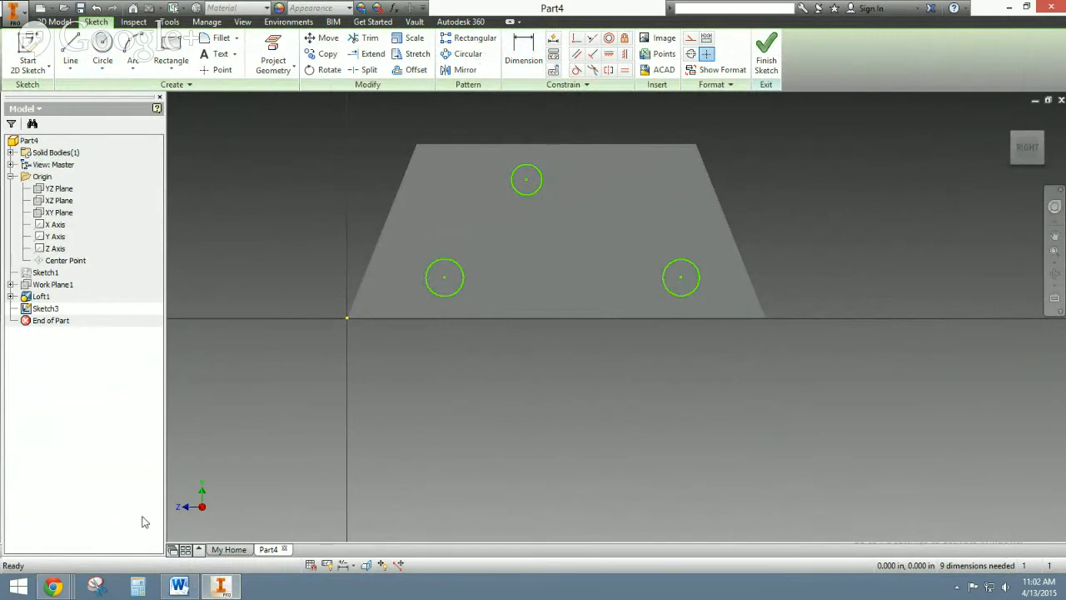
# Step: Check the Word drawing and dimension the centre of the lower circle farthest from the origin .125 in above the face's bottom edge
pyautogui.click(182, 587)
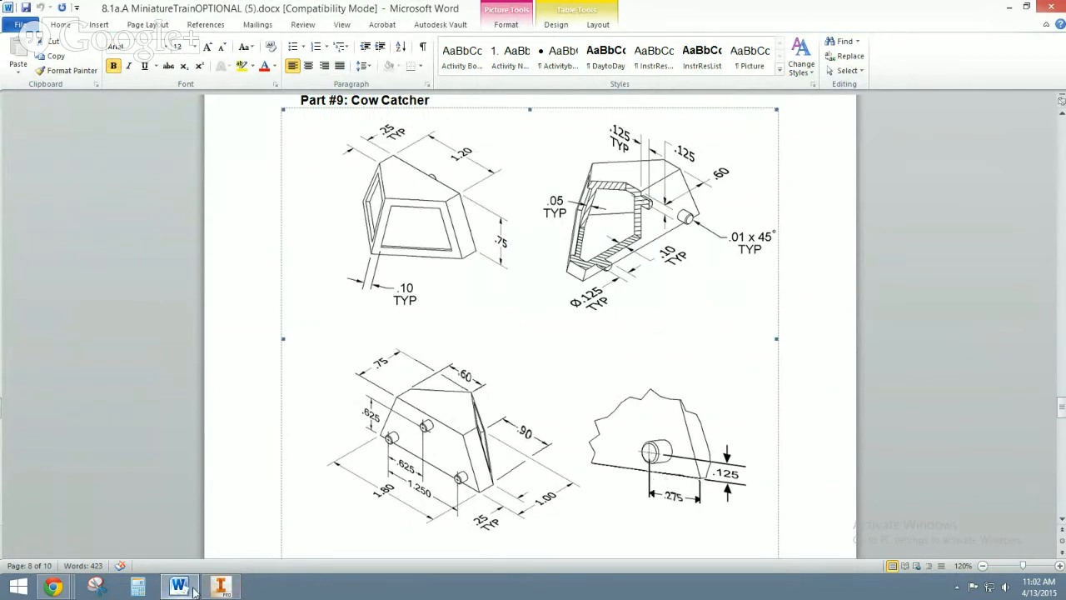
pyautogui.click(220, 586)
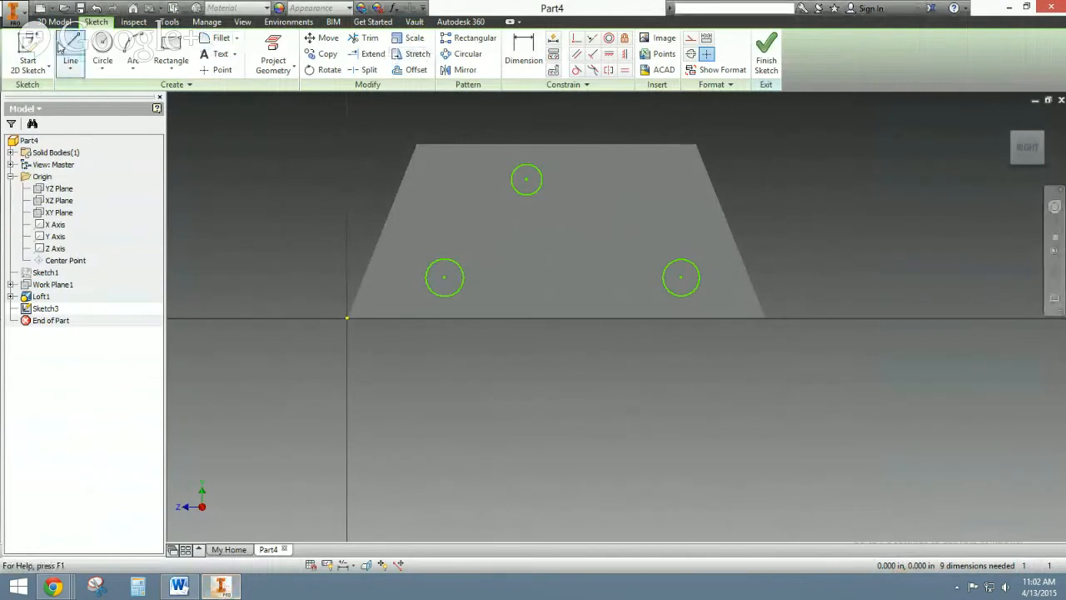
pyautogui.click(524, 58)
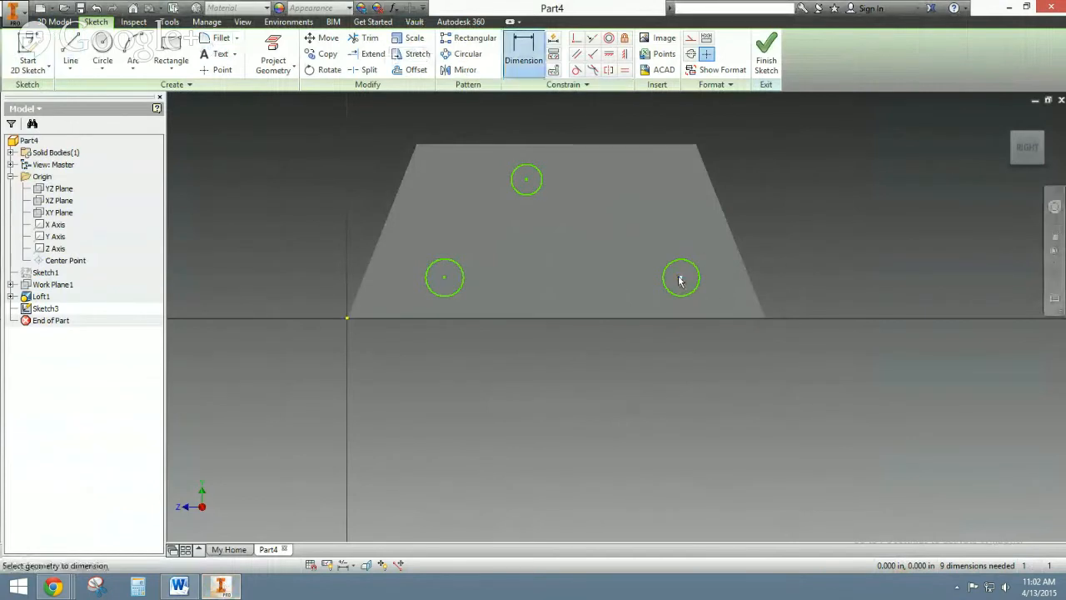
pyautogui.click(681, 279)
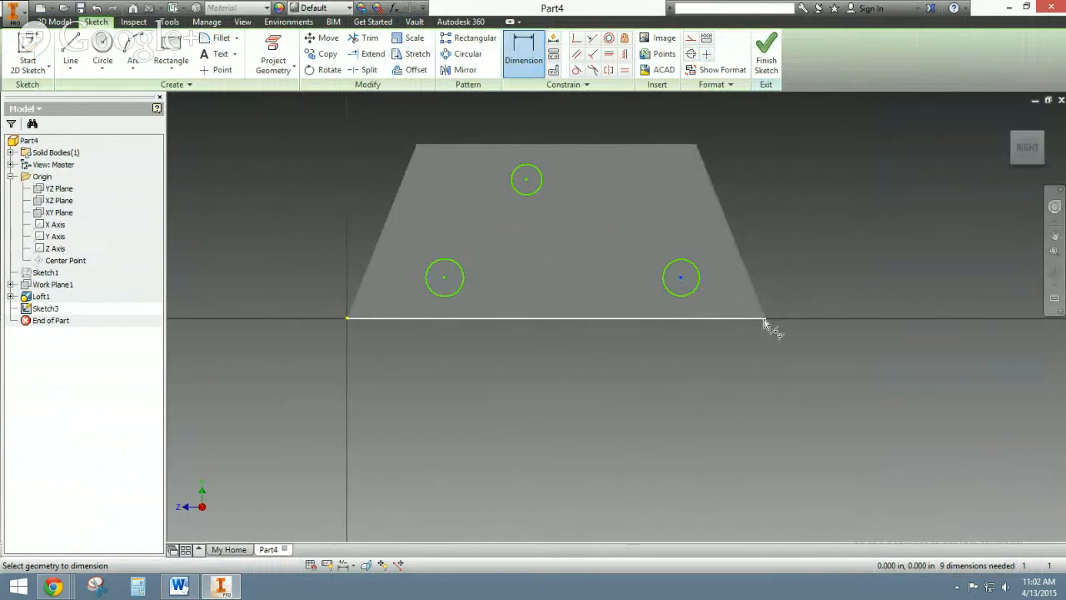
pyautogui.scroll(1, 765, 323)
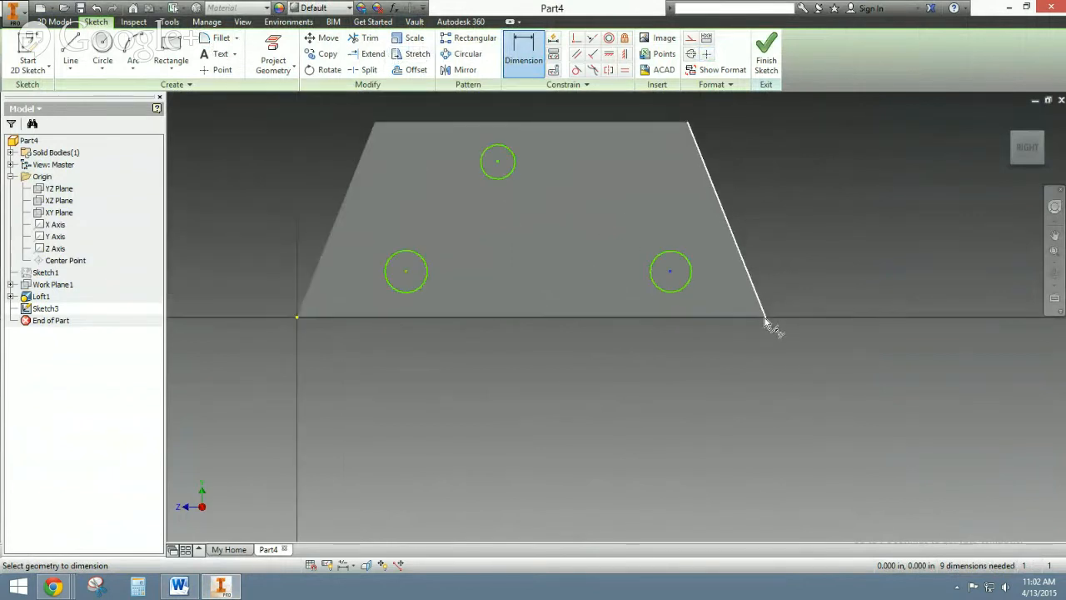
pyautogui.scroll(3, 764, 322)
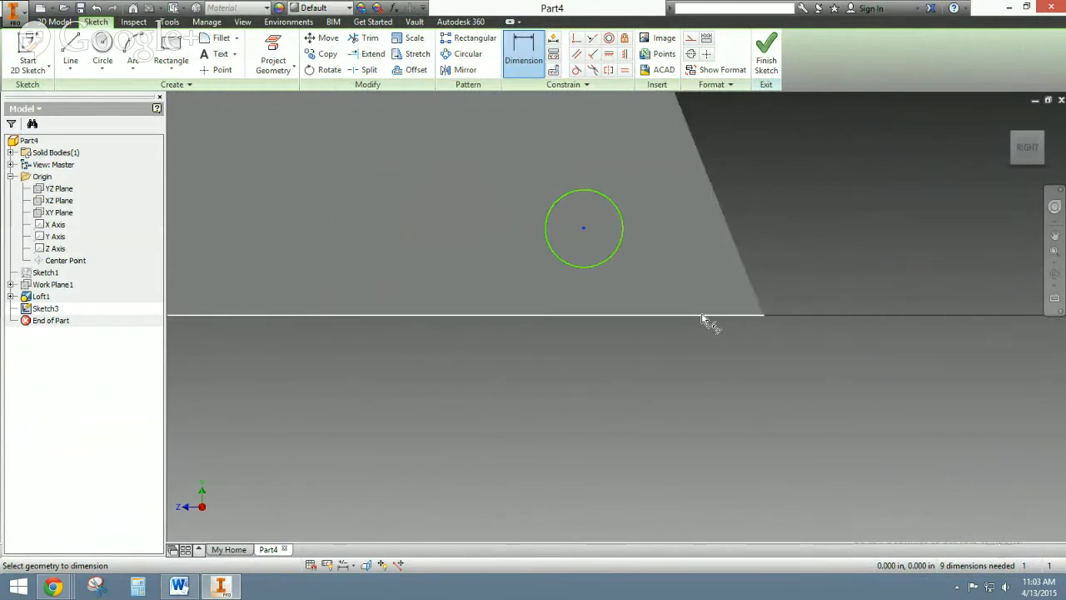
pyautogui.click(611, 316)
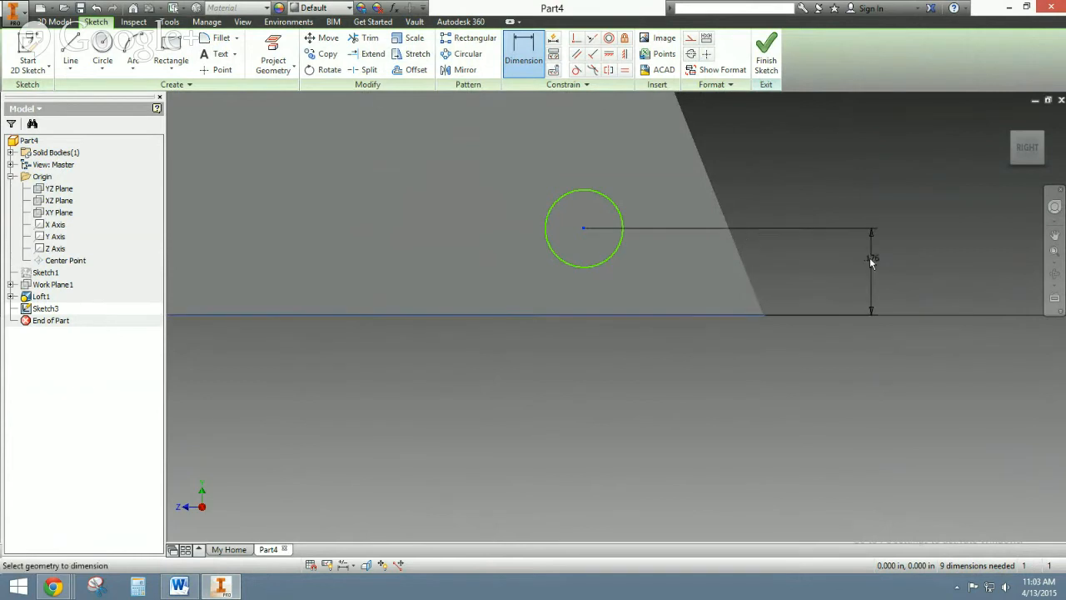
pyautogui.click(897, 260)
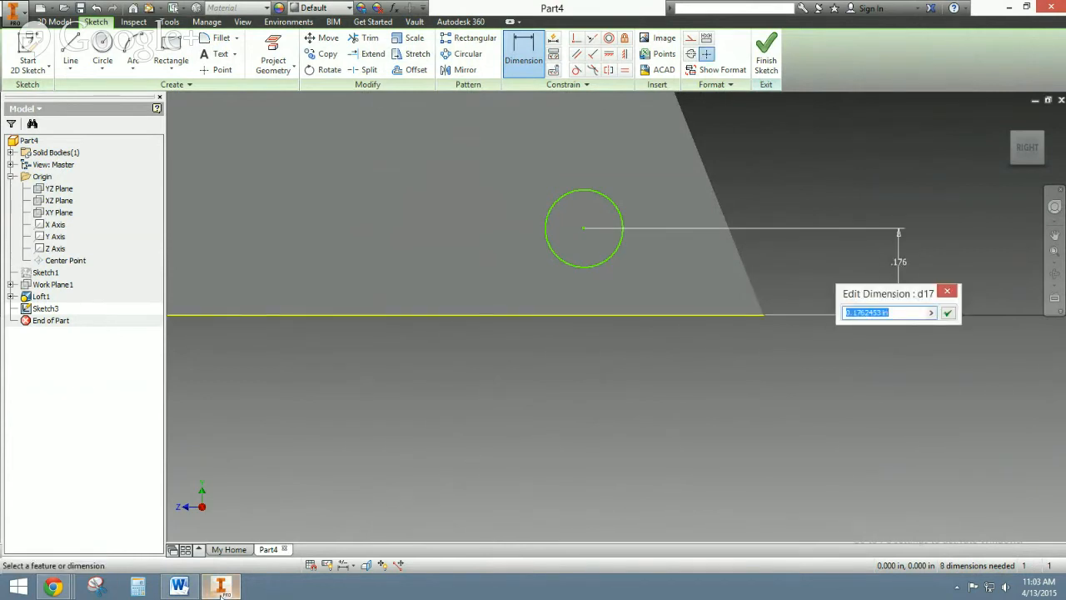
pyautogui.click(181, 586)
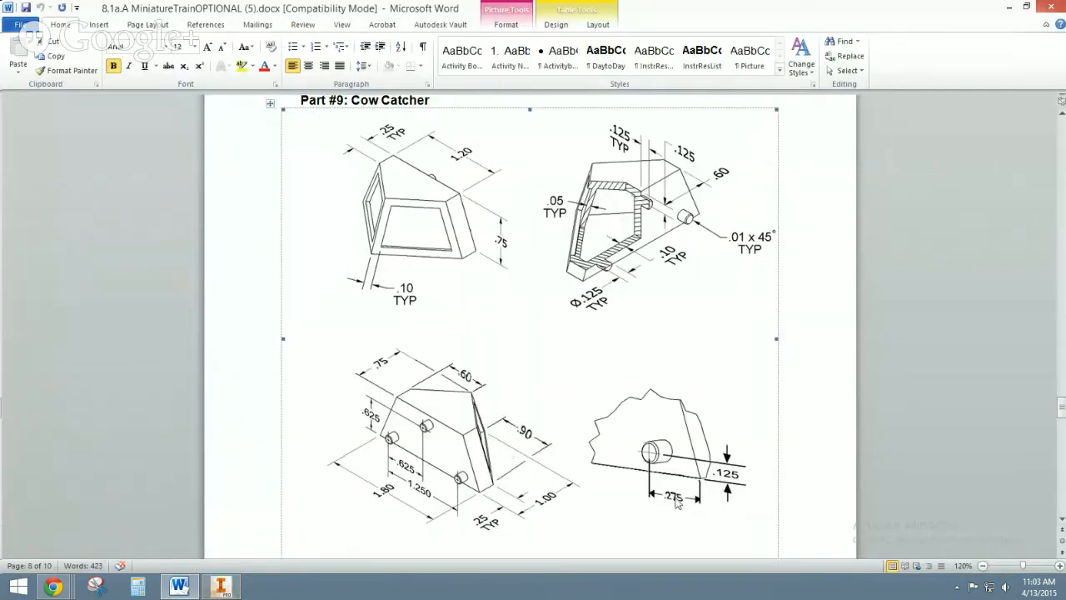
pyautogui.click(180, 589)
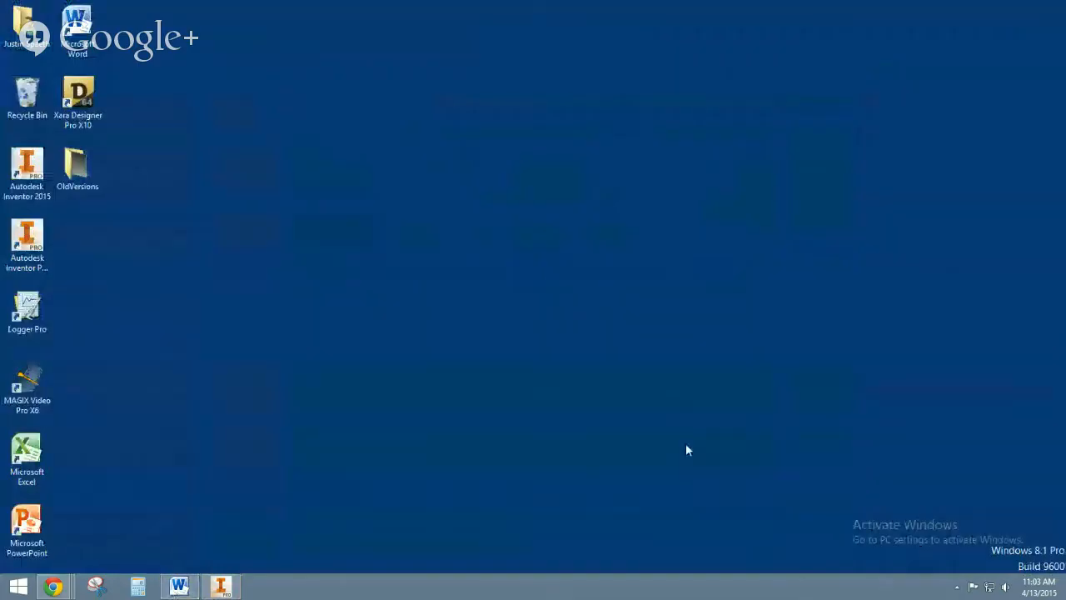
pyautogui.click(207, 587)
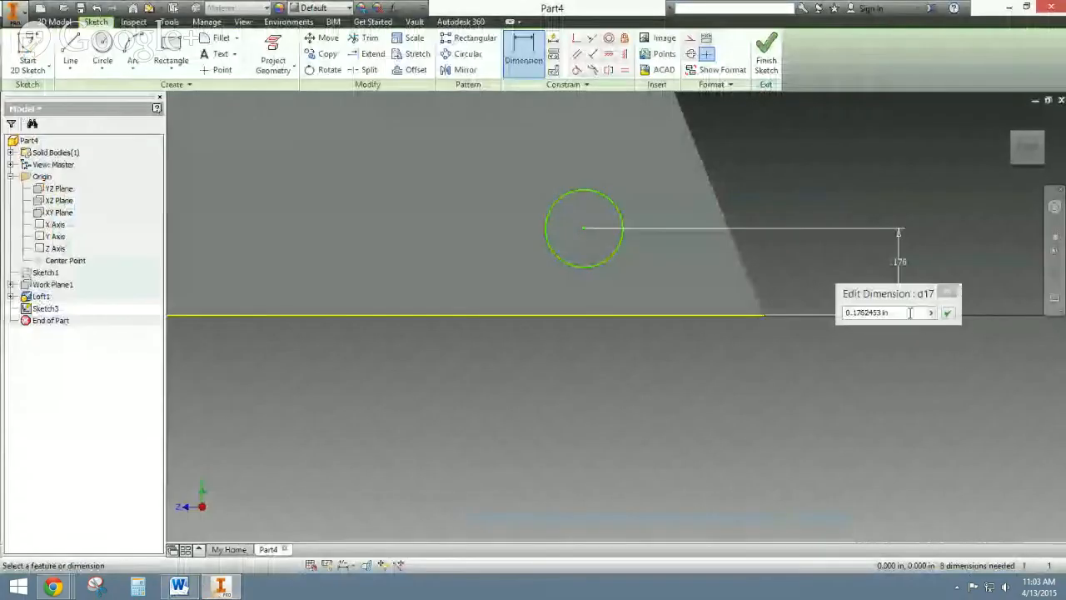
pyautogui.write('.125')
pyautogui.press('Return')
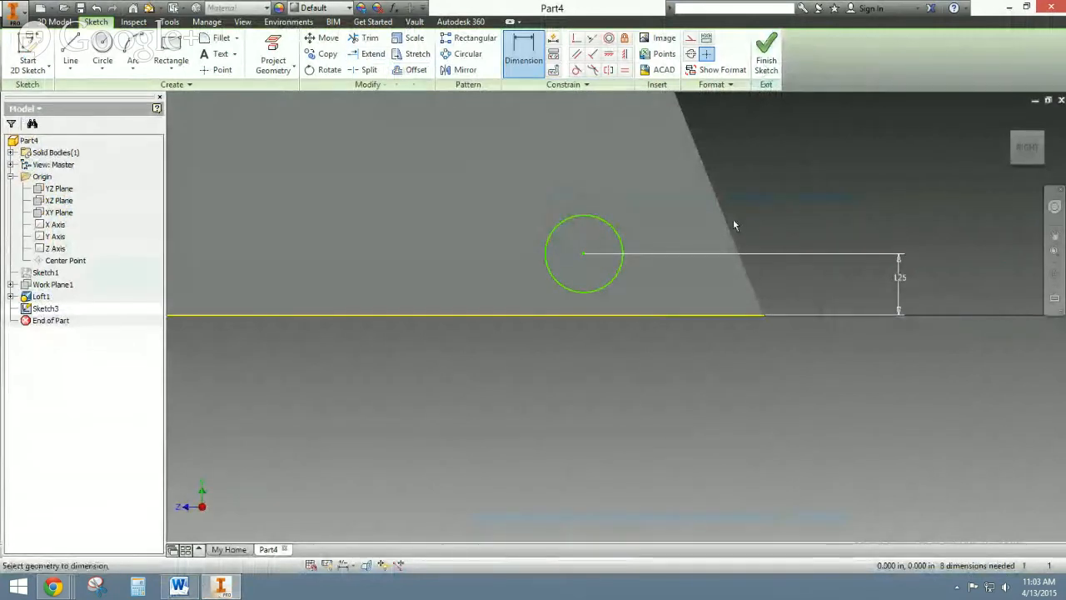
# Step: Check the Word drawing and dimension the same circle's centre .275 in horizontally from the nearest bottom corner
pyautogui.click(753, 316)
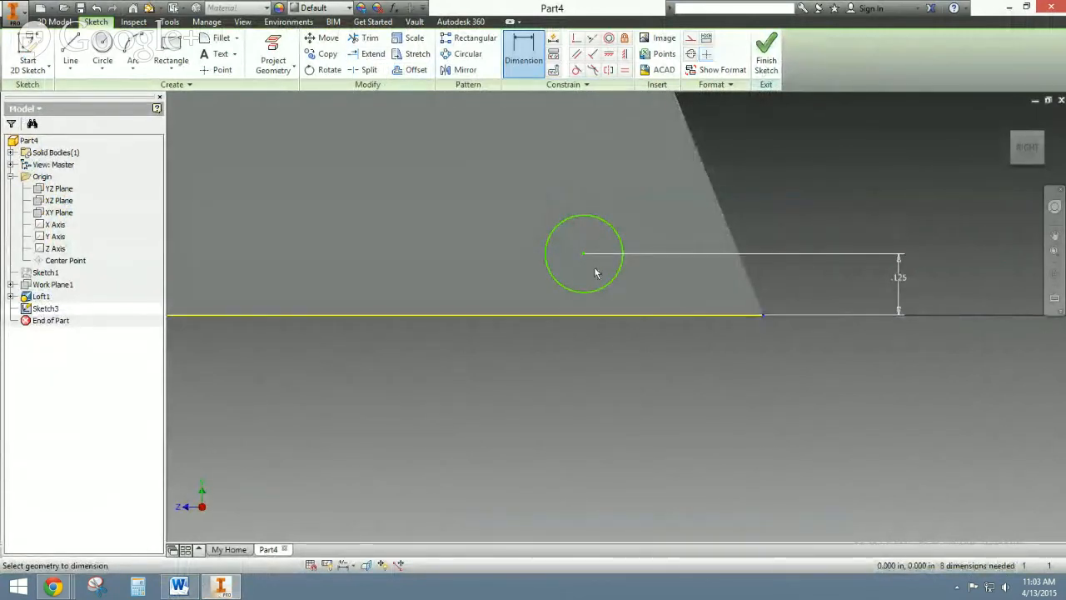
pyautogui.click(586, 280)
pyautogui.click(671, 369)
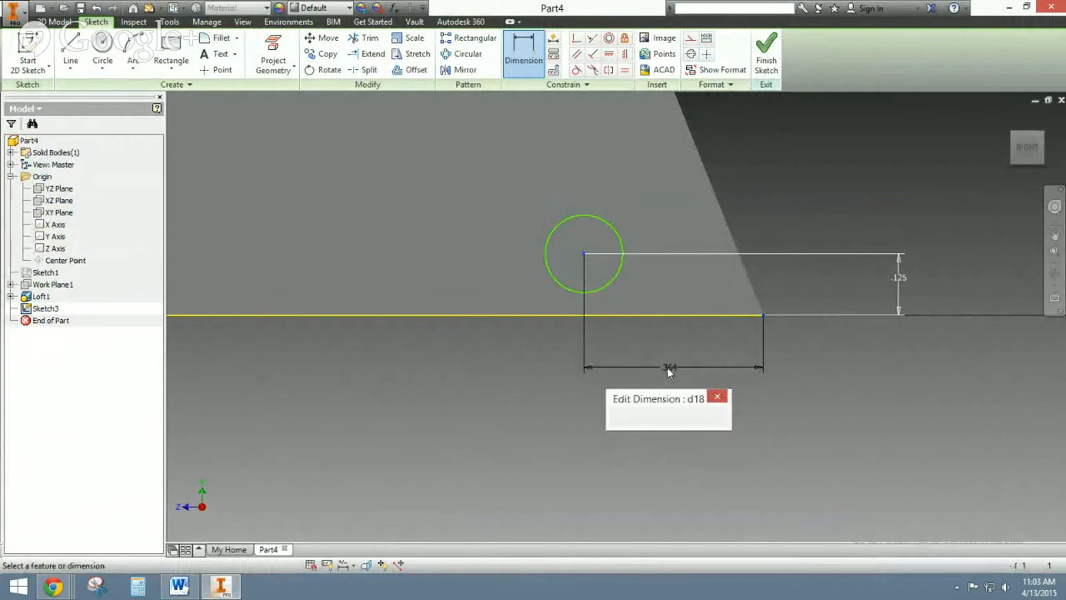
pyautogui.click(222, 588)
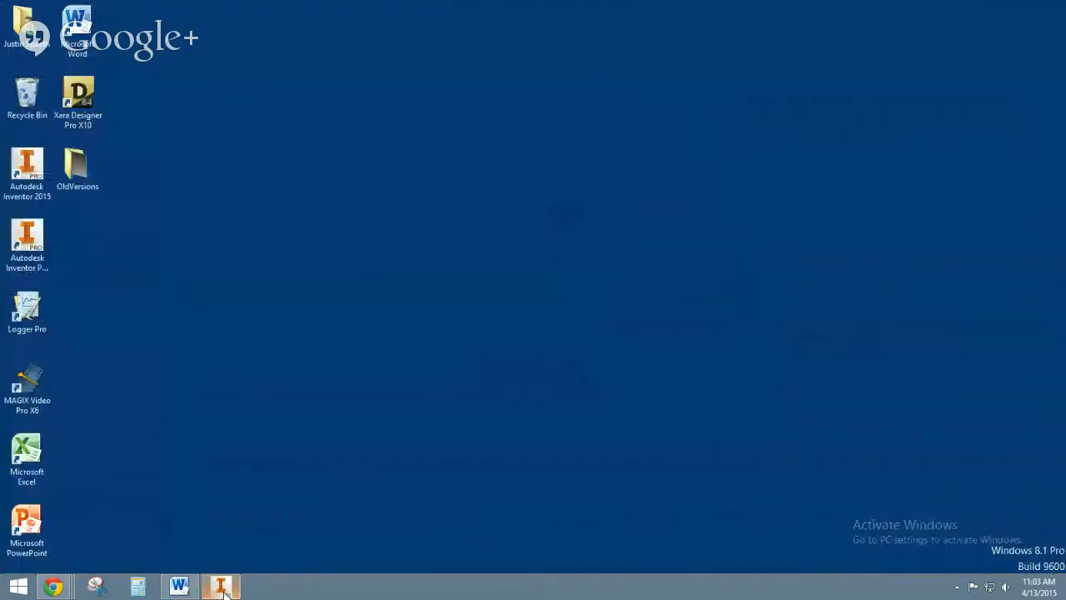
pyautogui.click(179, 587)
pyautogui.click(221, 587)
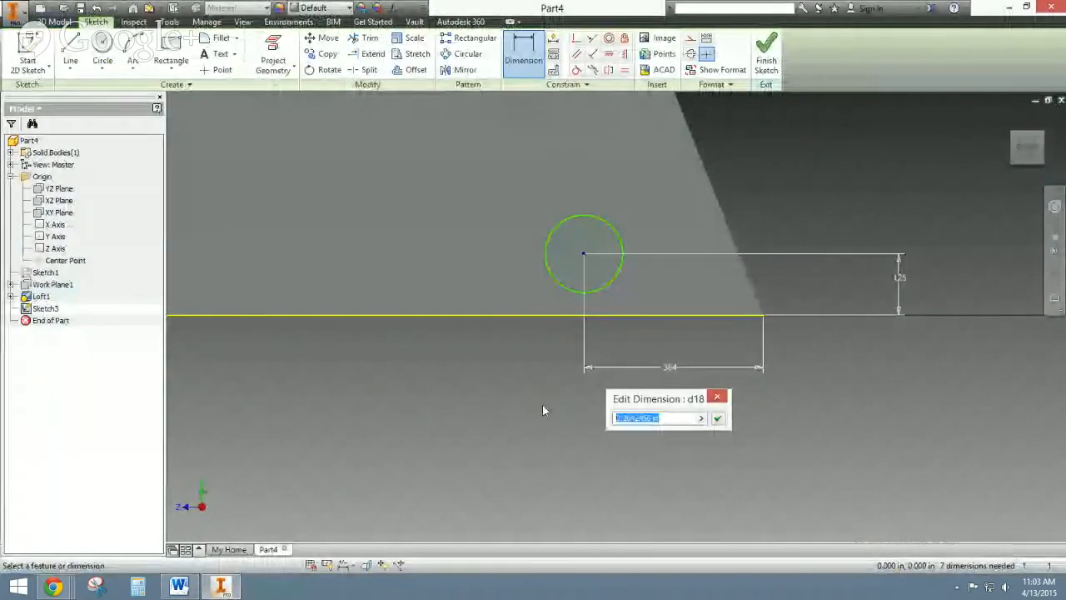
pyautogui.write('.375')
pyautogui.press('Return')
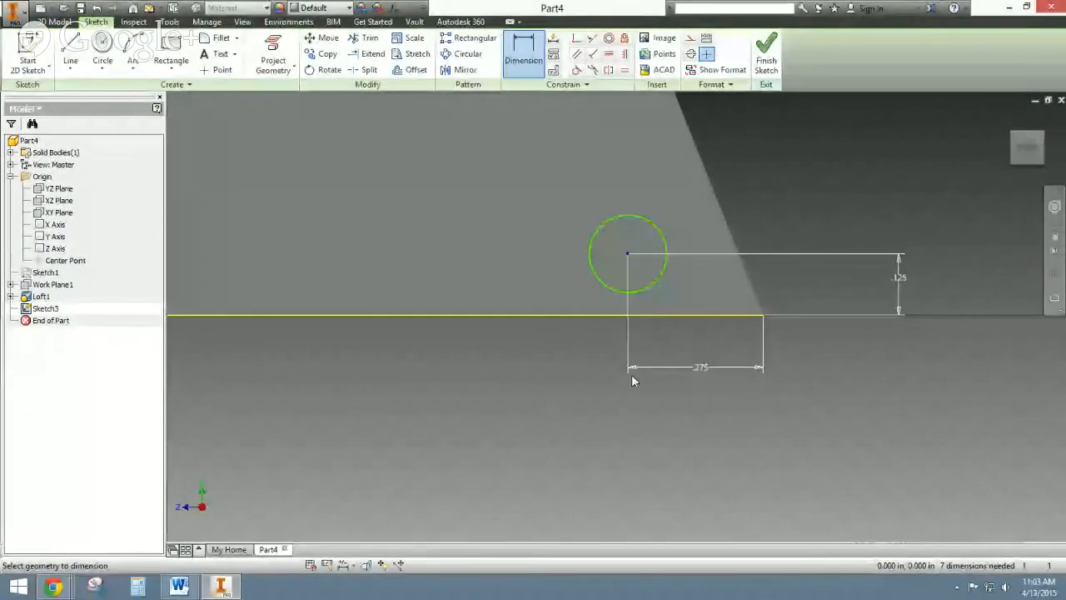
# Step: Check the Word drawing for the peg size and set that lower circle's diameter to .125 in
pyautogui.click(591, 251)
pyautogui.click(569, 212)
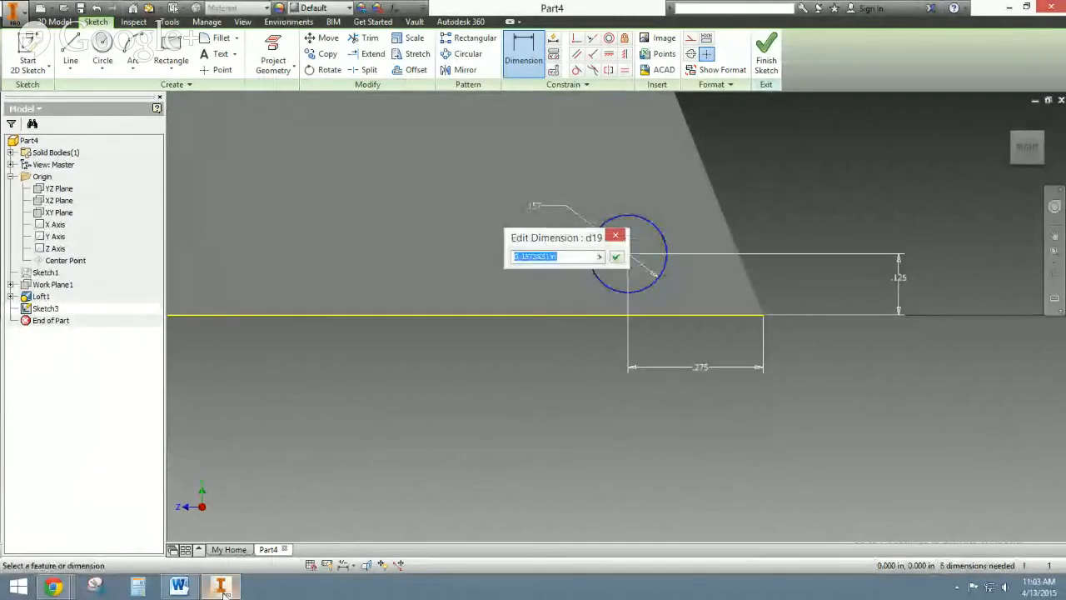
pyautogui.hotkey('alt', 'Tab')
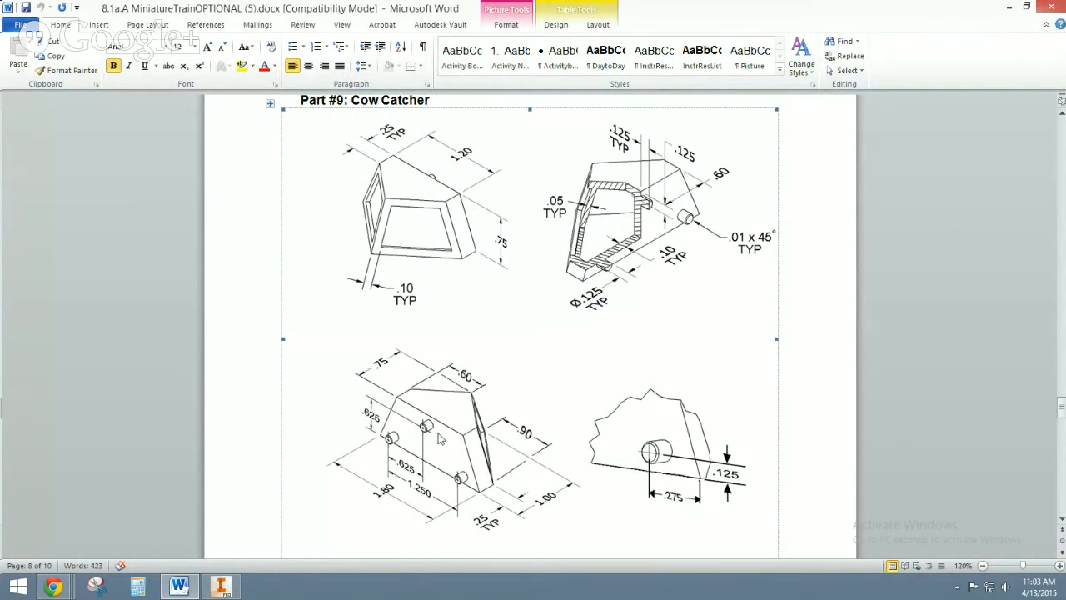
pyautogui.click(219, 586)
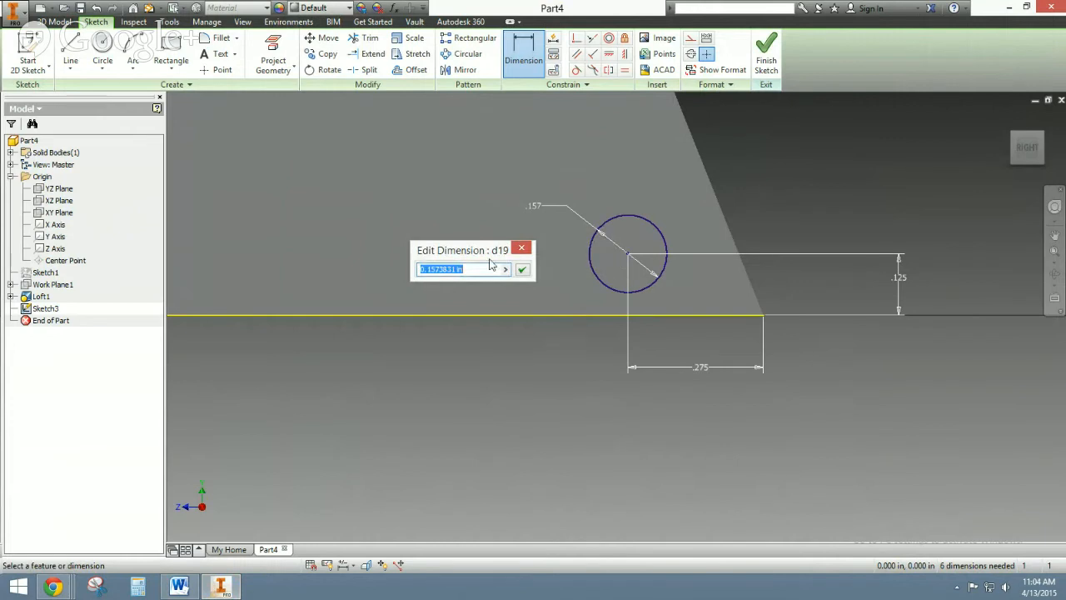
pyautogui.write('.125')
pyautogui.press('Return')
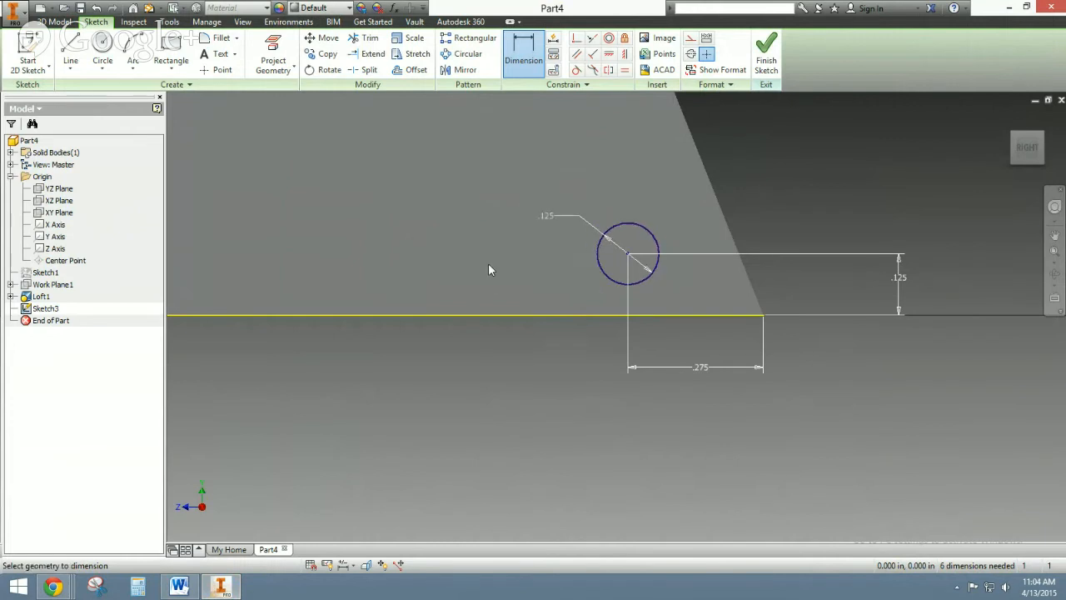
pyautogui.rightClick(763, 204)
pyautogui.press('Escape')
pyautogui.scroll(3, 802, 200)
pyautogui.scroll(2, 813, 199)
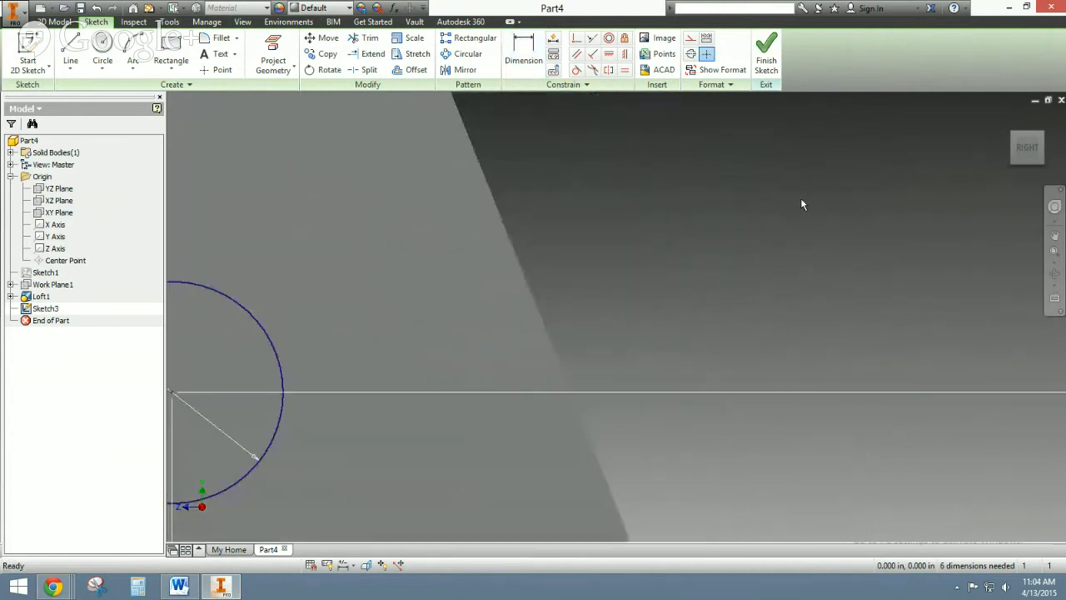
# Step: Check the Word drawing and set the diameter of the lower circle nearest the origin to .125 in
pyautogui.scroll(-8, 813, 199)
pyautogui.moveTo(813, 199); pyautogui.dragTo(810, 256, button='middle')
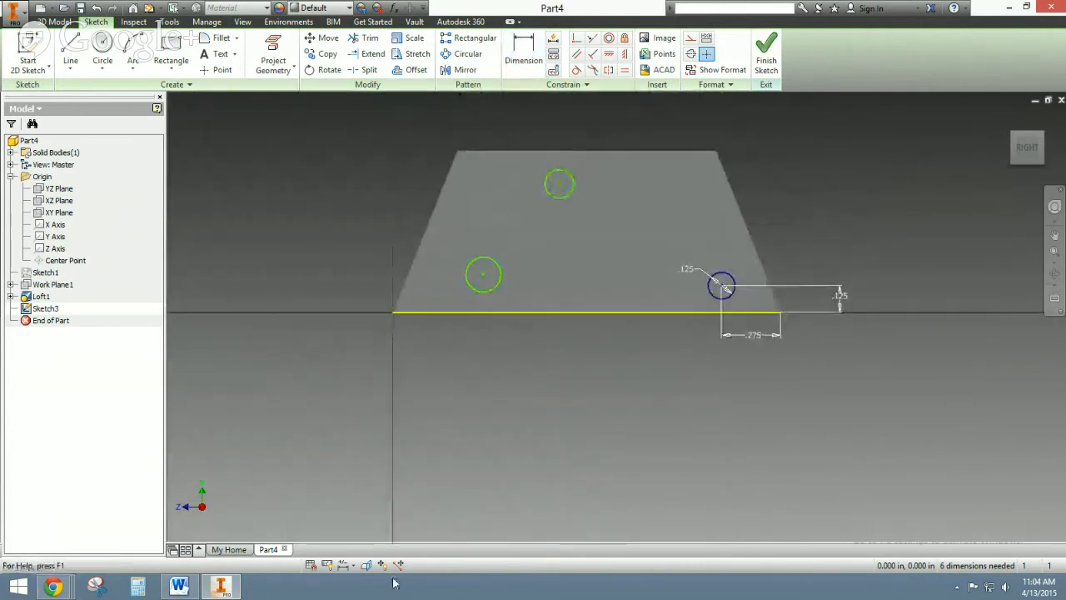
pyautogui.click(222, 587)
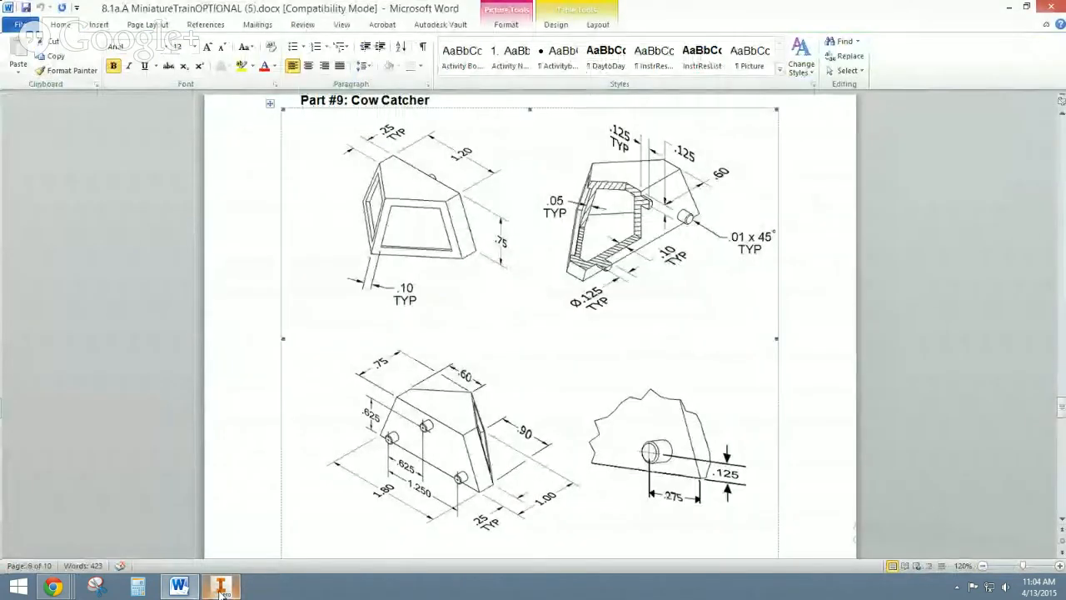
pyautogui.click(220, 592)
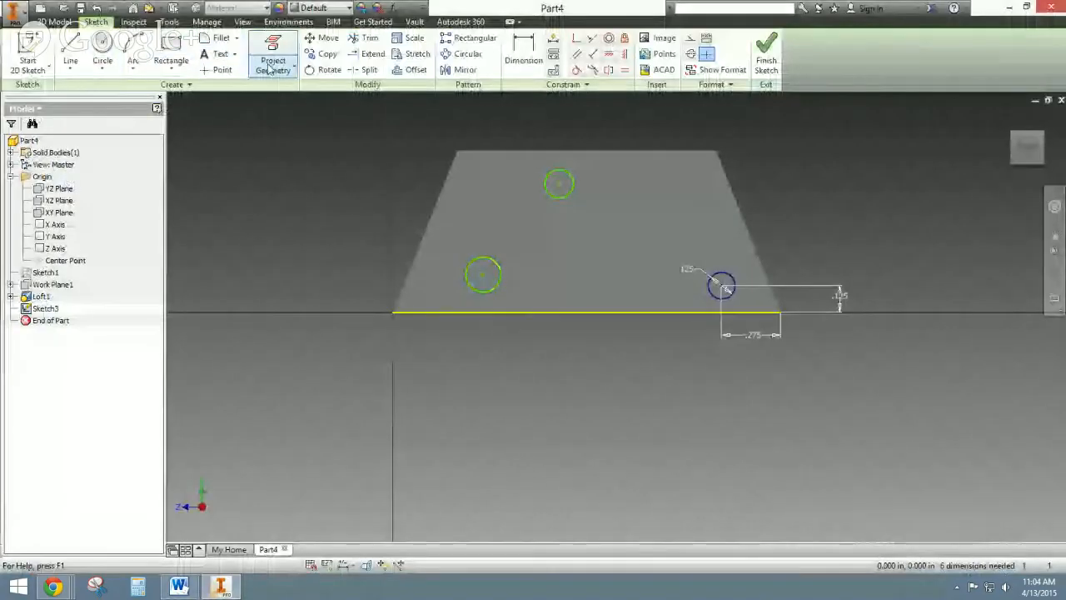
pyautogui.click(523, 51)
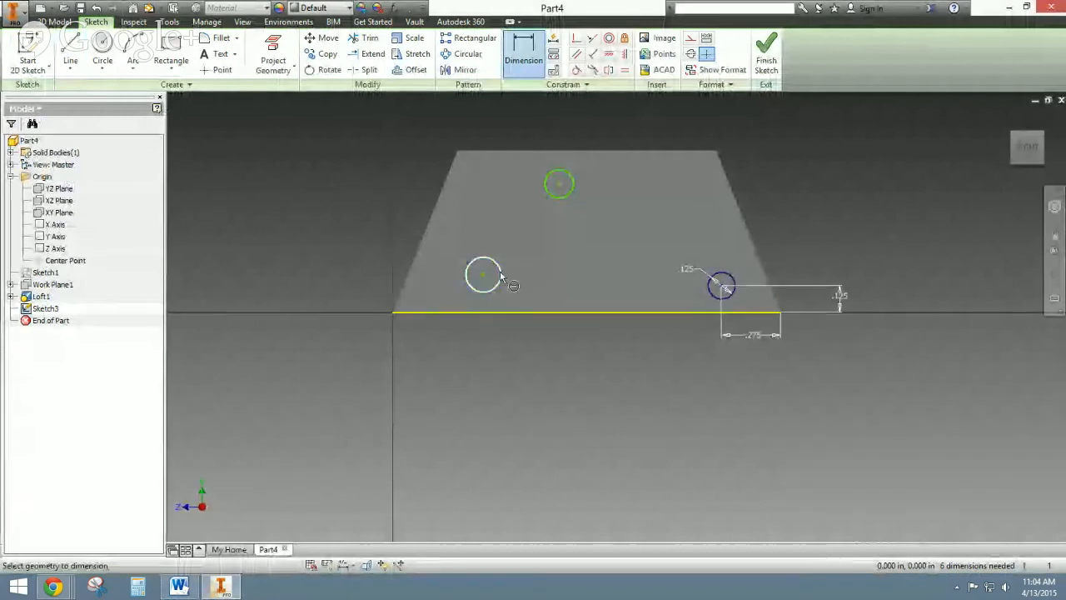
pyautogui.click(500, 275)
pyautogui.click(545, 252)
pyautogui.write('.12')
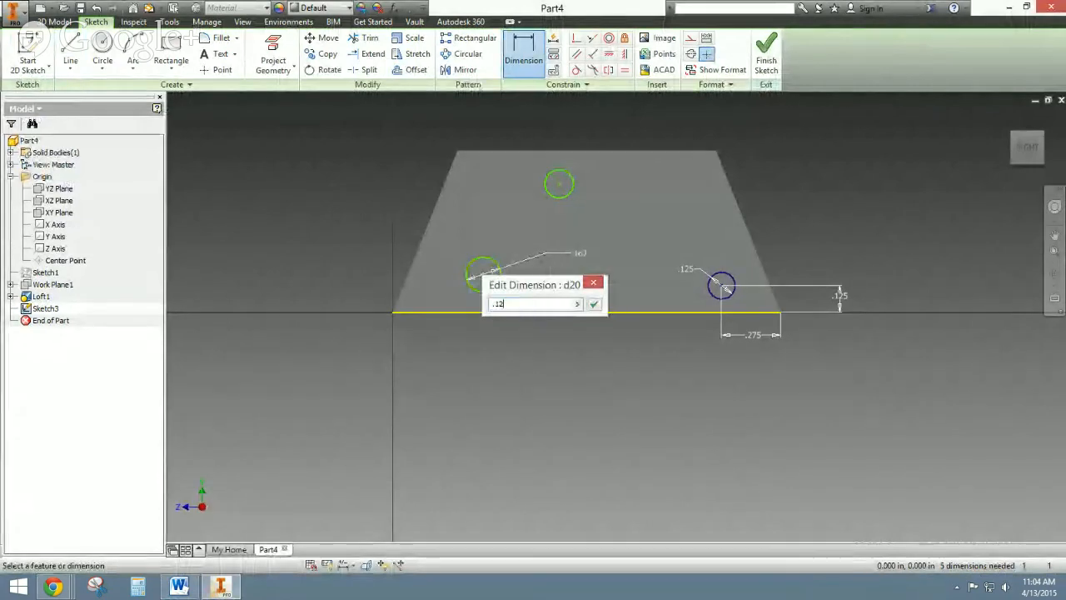
pyautogui.write('5')
pyautogui.press('Return')
# Step: Set the upper circle's diameter to .125 in
pyautogui.click(566, 197)
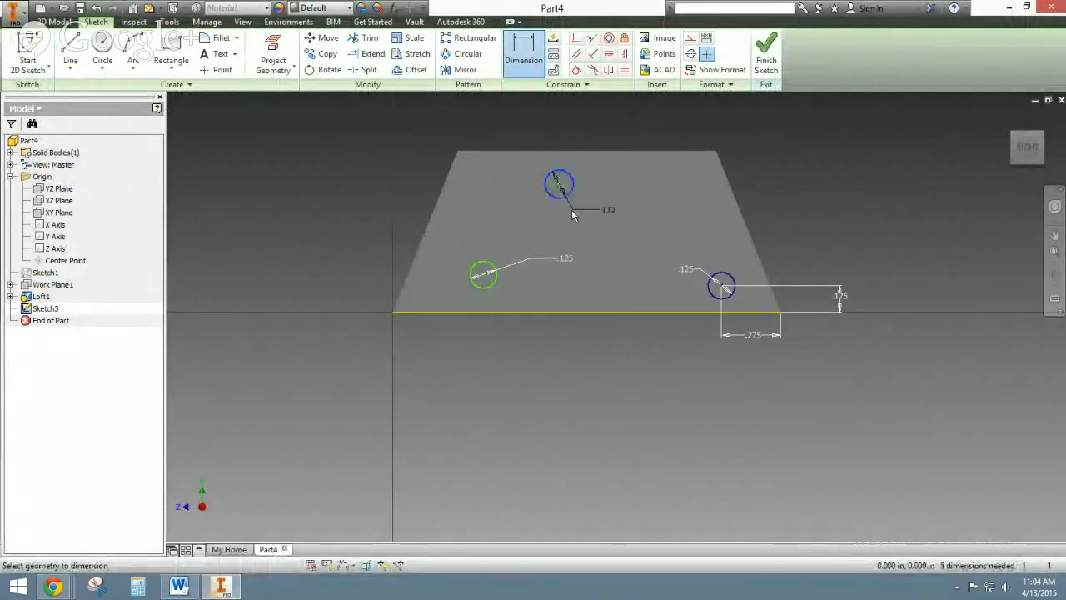
pyautogui.click(572, 215)
pyautogui.write('.125')
pyautogui.press('Return')
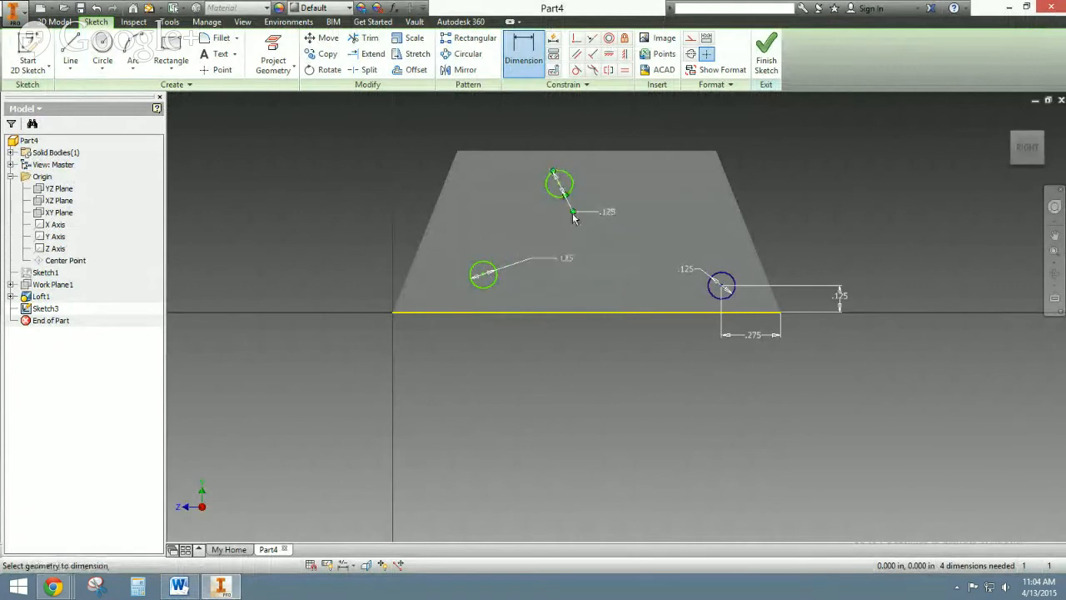
pyautogui.click(463, 351)
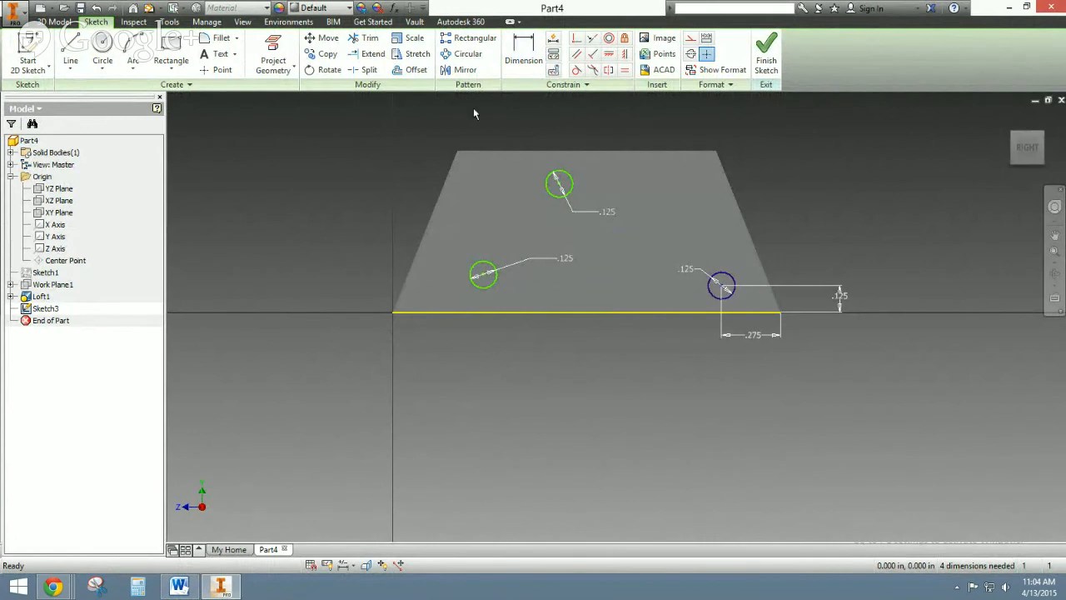
# Step: Dimension the centre of the lower circle nearest the origin .125 in above the face's bottom edge
pyautogui.press('d')
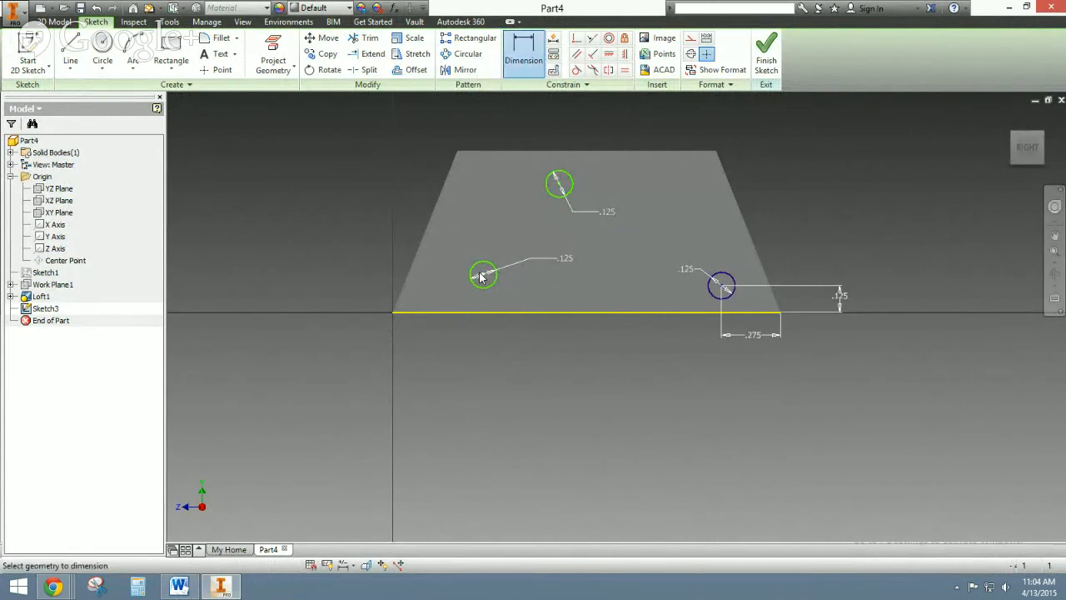
pyautogui.click(394, 314)
pyautogui.click(483, 275)
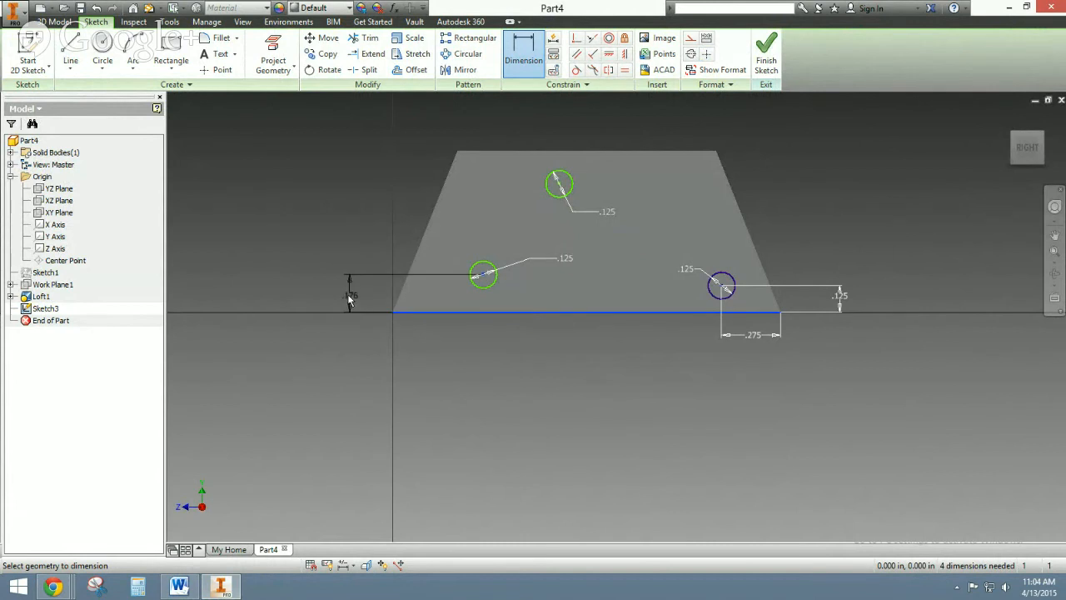
pyautogui.click(341, 296)
pyautogui.write('.125')
pyautogui.press('Return')
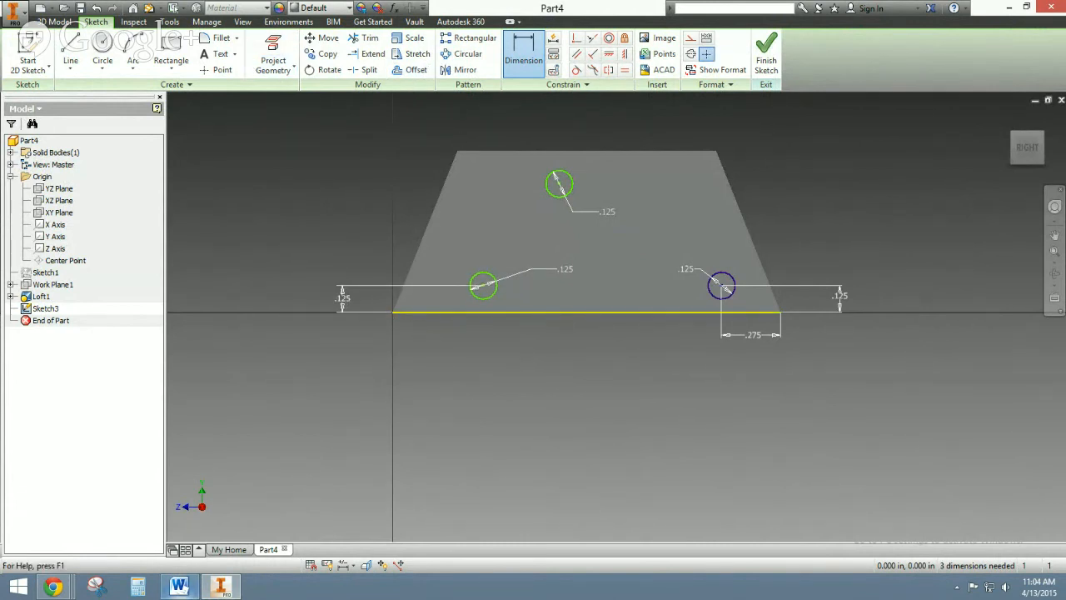
# Step: Check the Word drawing and dimension the horizontal distance between the two lower circles' centres as 1.25 in
pyautogui.click(221, 583)
pyautogui.click(179, 586)
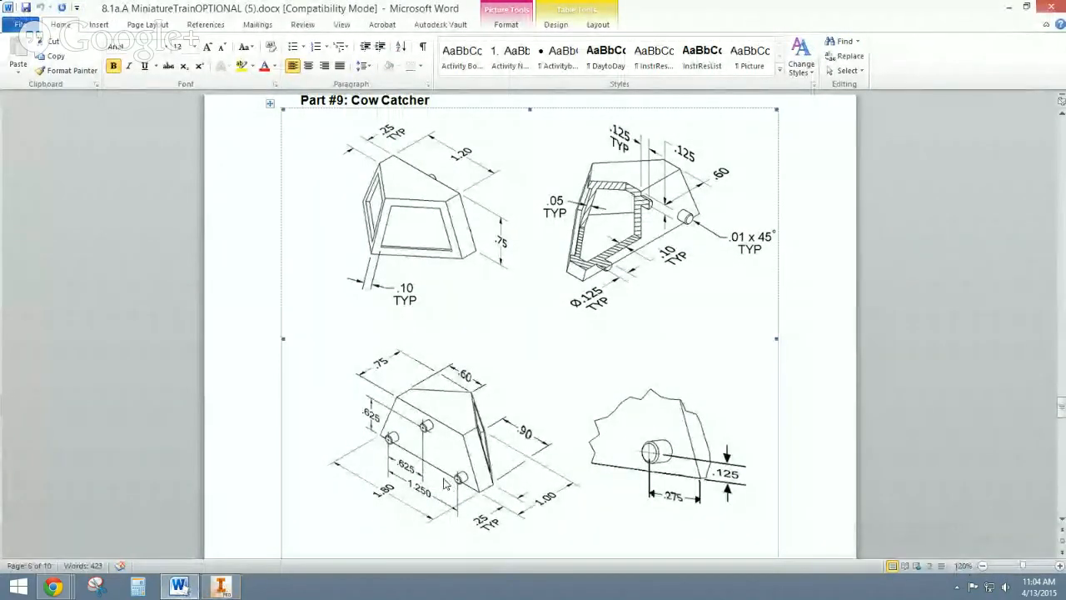
pyautogui.click(220, 587)
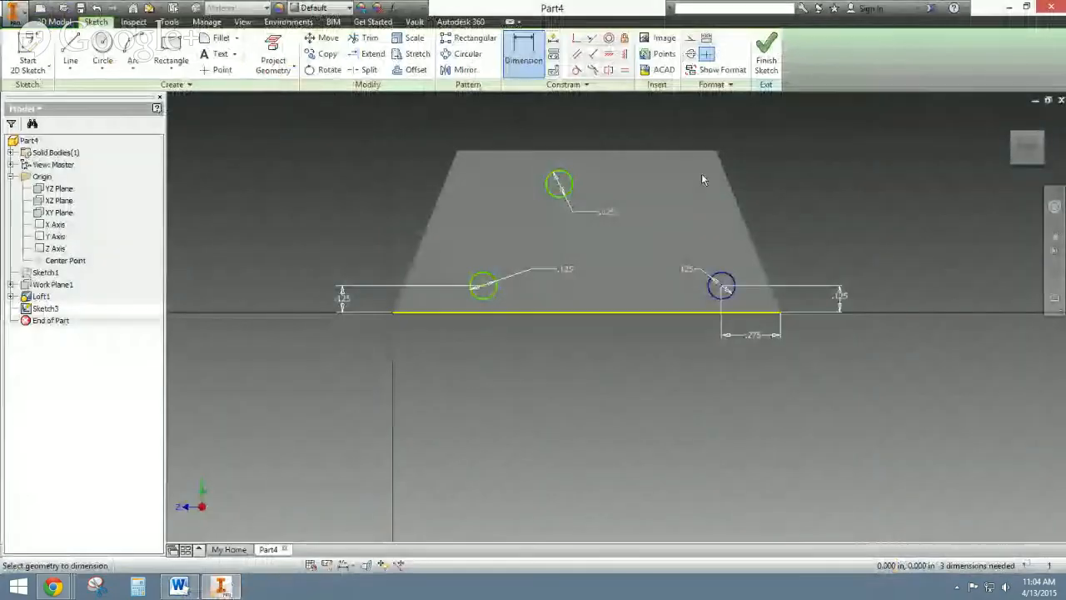
pyautogui.click(723, 288)
pyautogui.click(484, 286)
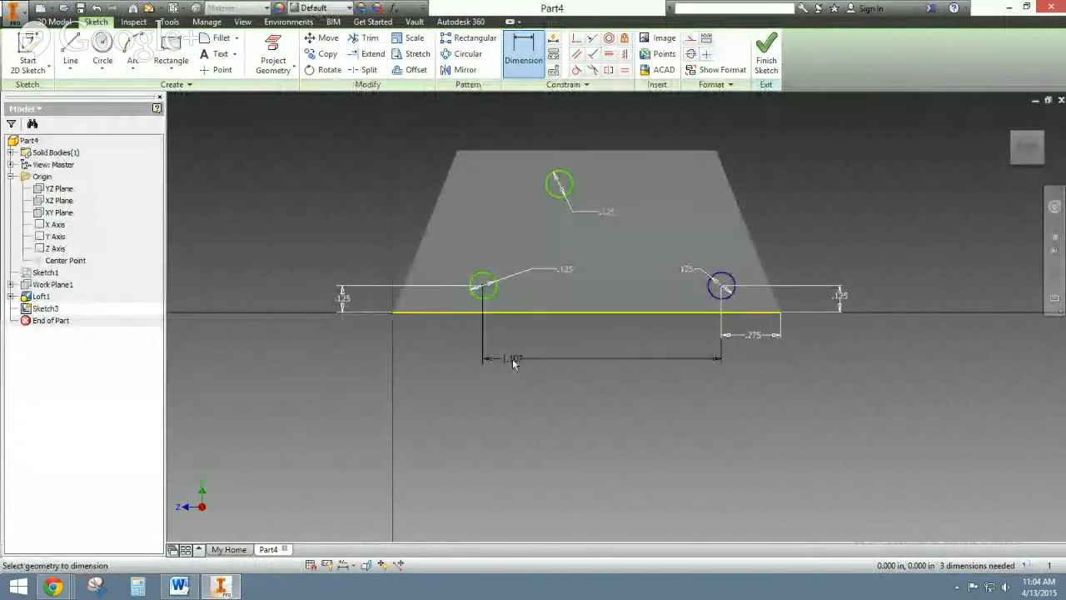
pyautogui.click(541, 364)
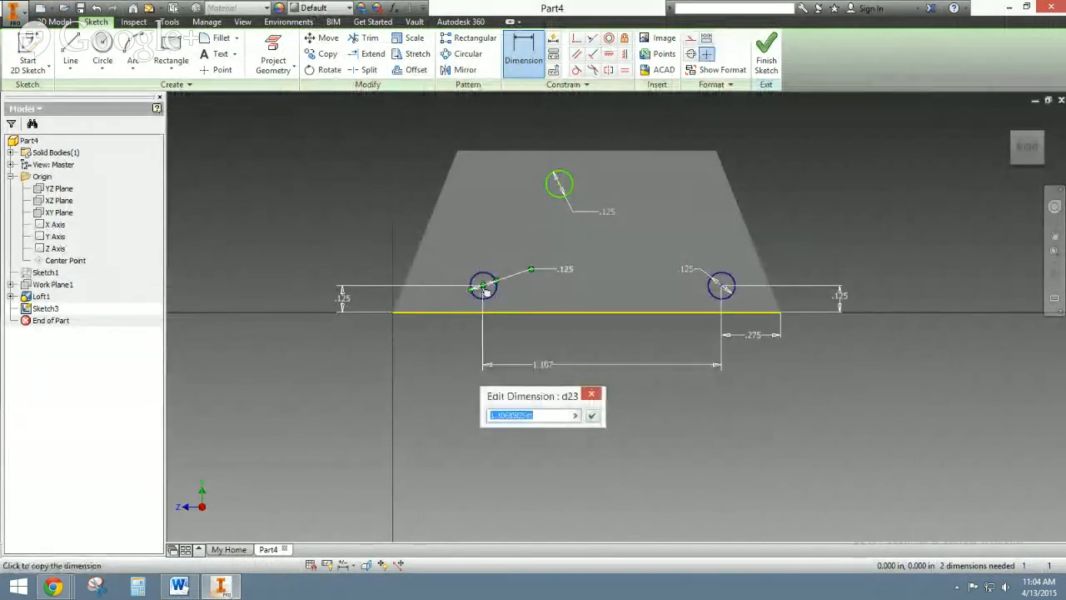
pyautogui.write('1.25')
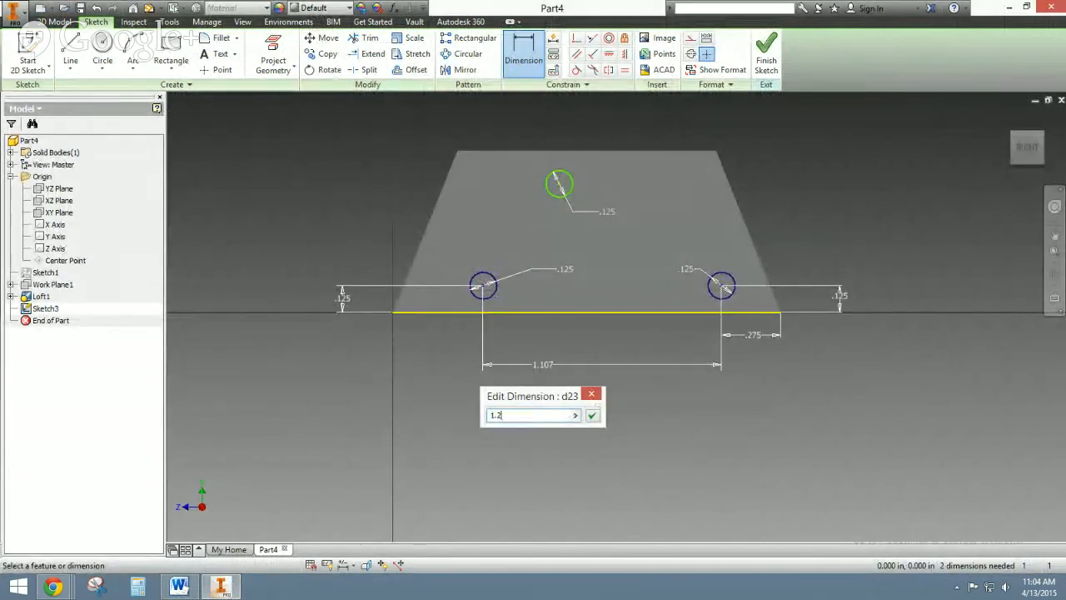
pyautogui.press('Return')
pyautogui.rightClick(675, 388)
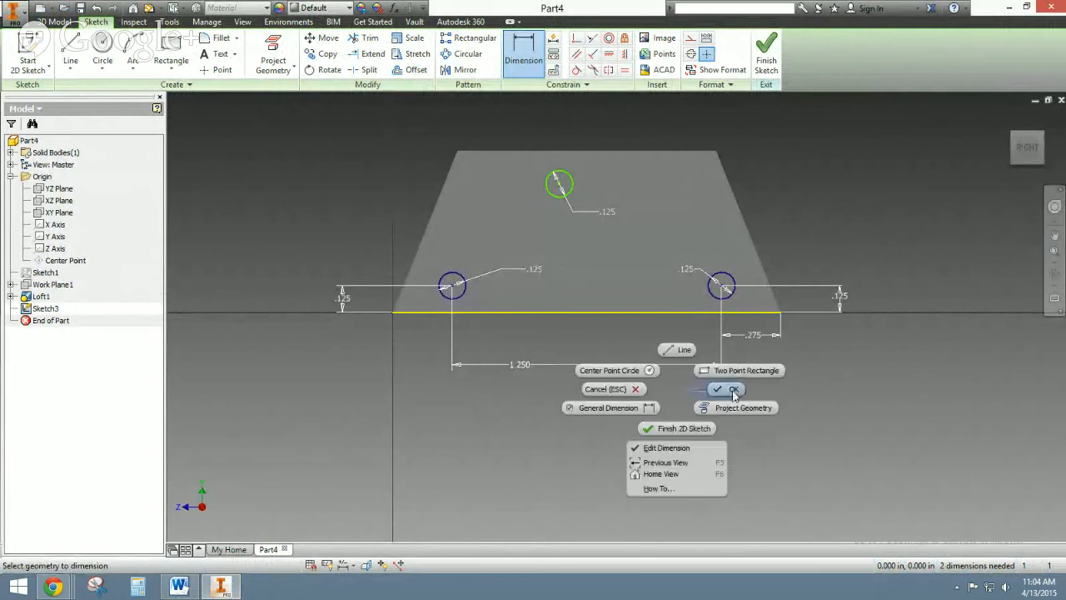
pyautogui.click(732, 392)
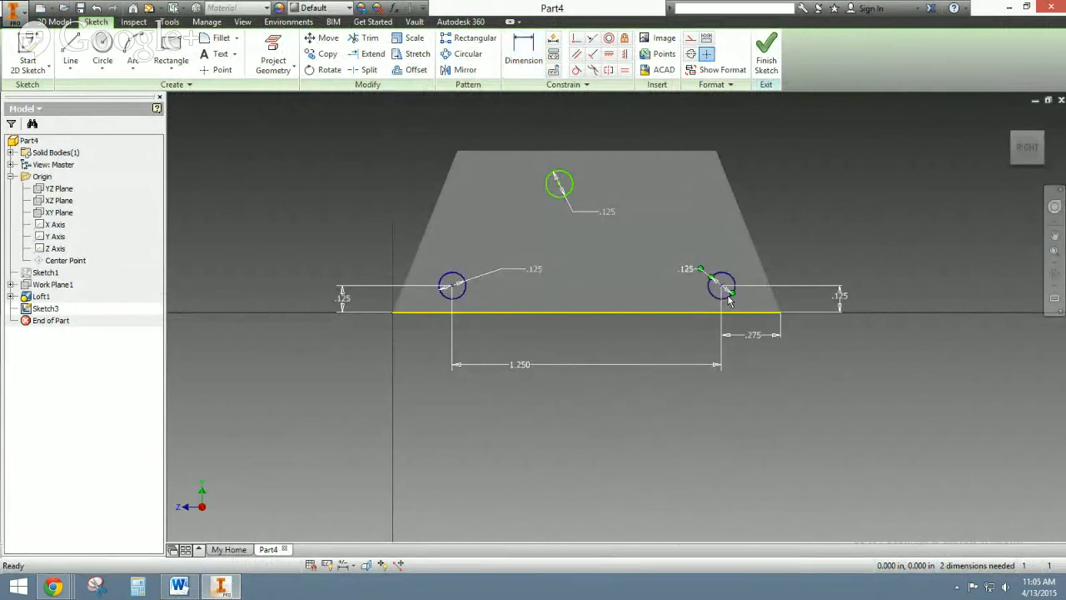
# Step: Check the Word drawing and dimension the upper circle's centre .625 in horizontally from the lower circle nearest the origin
pyautogui.click(216, 588)
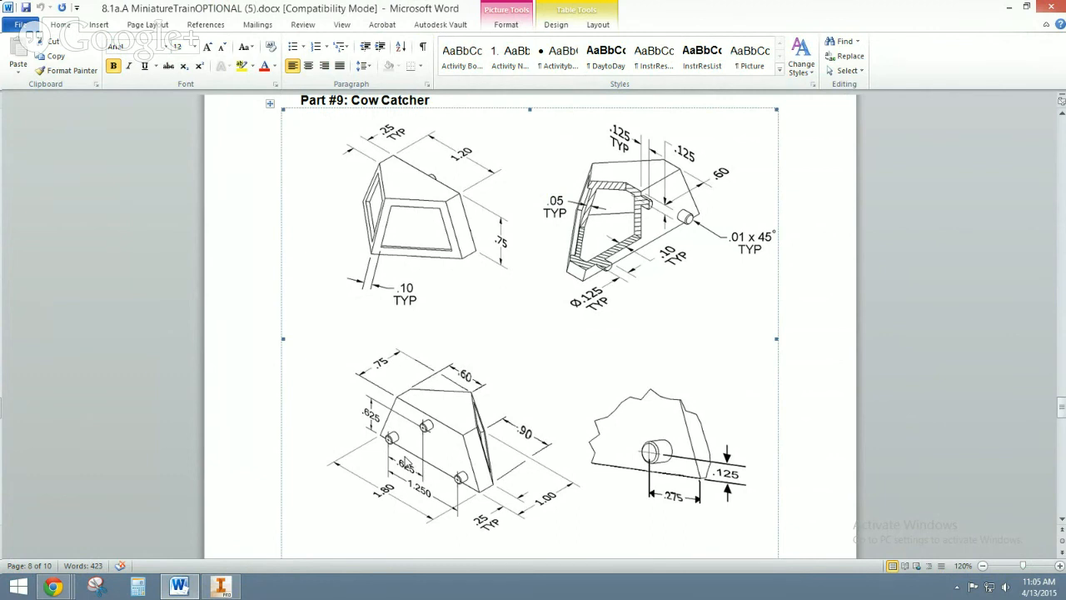
pyautogui.click(221, 586)
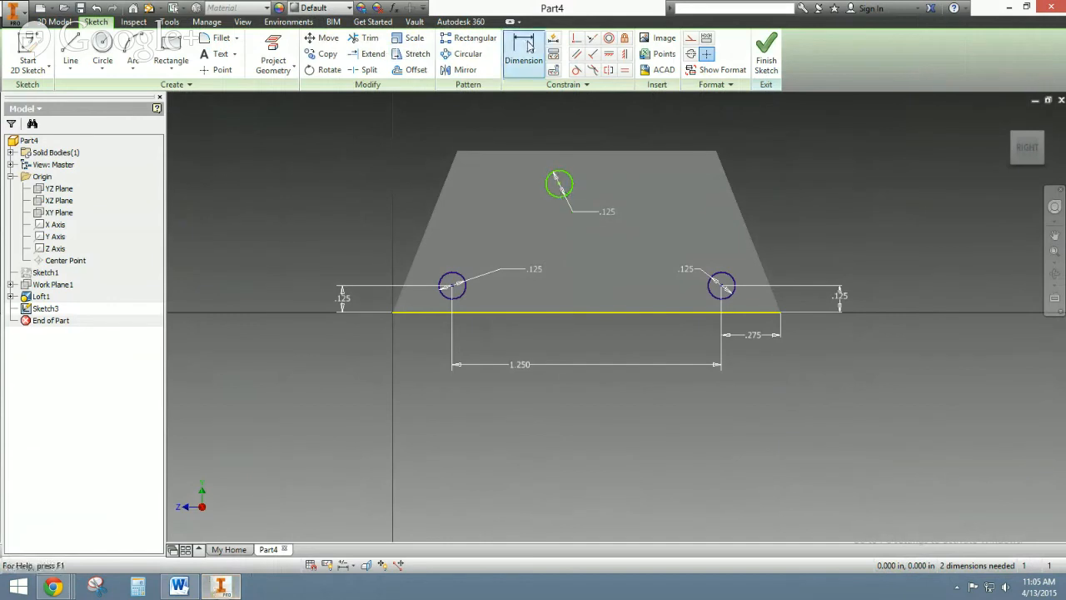
pyautogui.press('d')
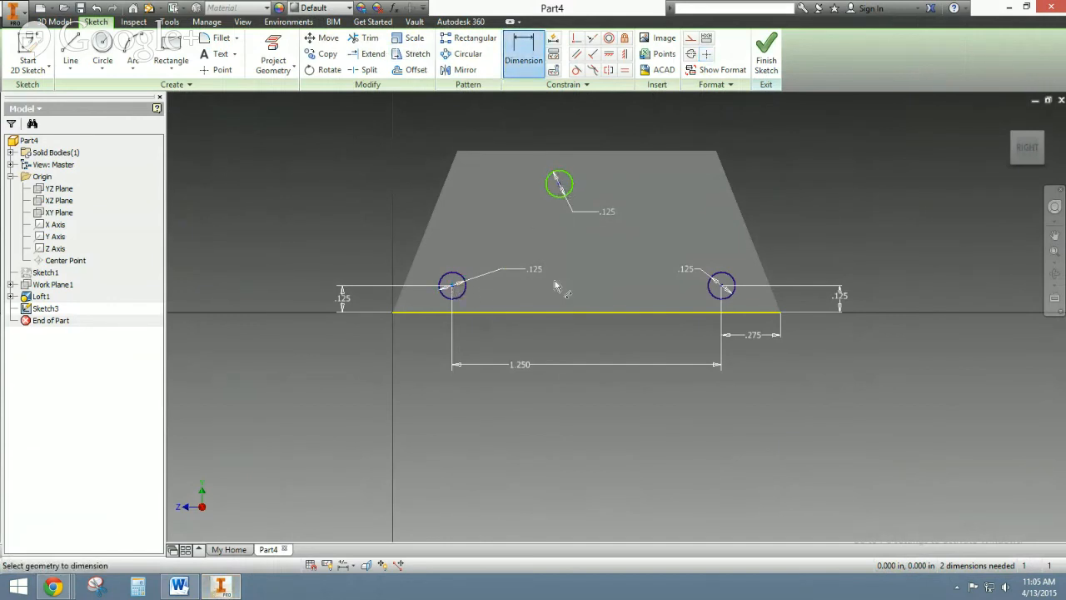
pyautogui.click(516, 298)
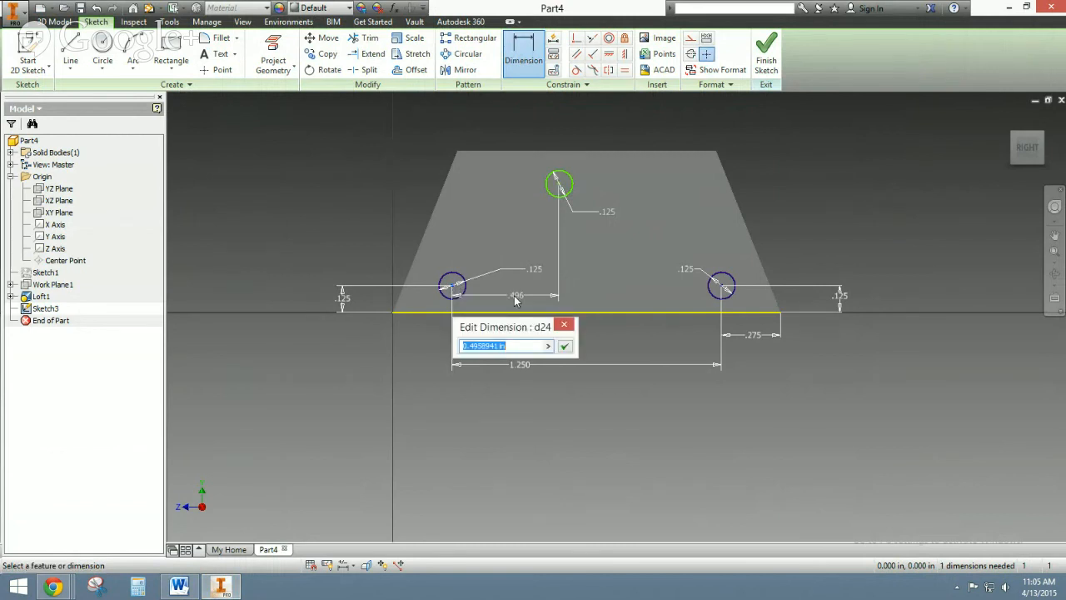
pyautogui.write('.625')
pyautogui.press('Return')
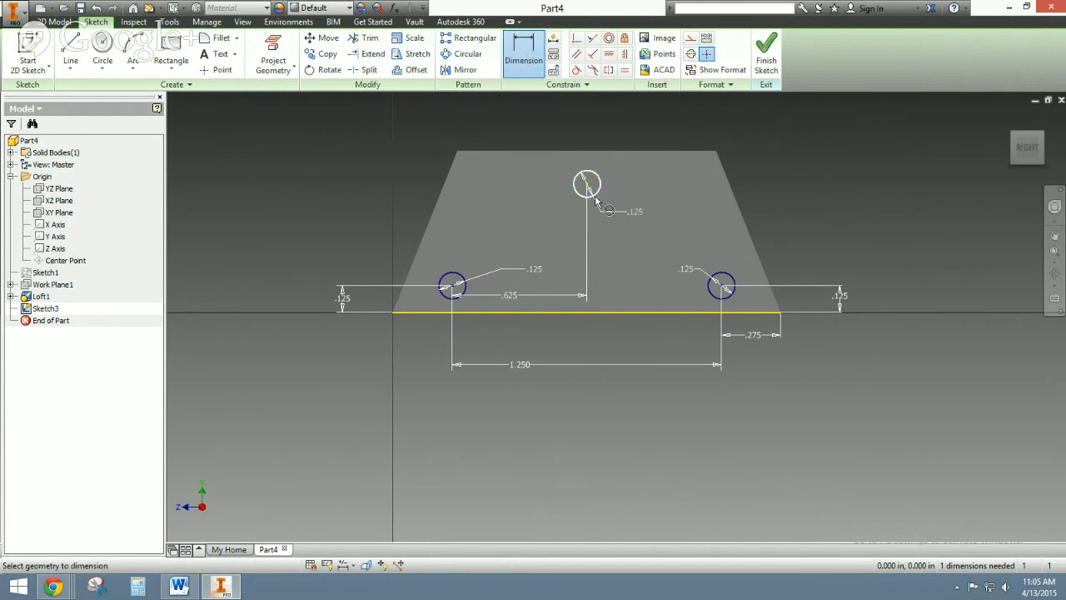
# Step: Dimension the upper circle's centre .625 in above the face's bottom edge
pyautogui.click(452, 286)
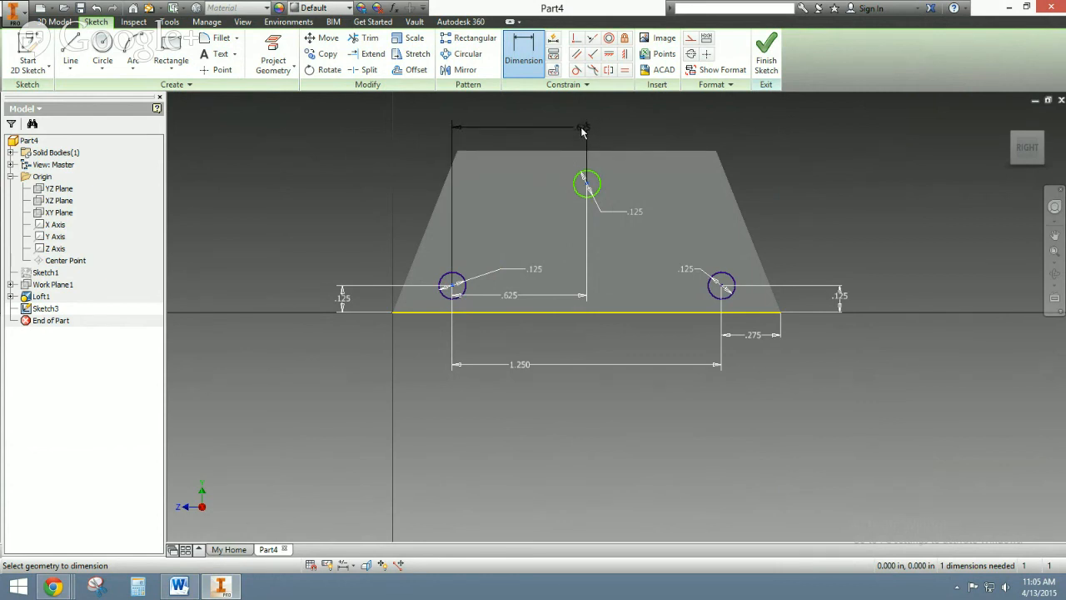
pyautogui.press('Escape')
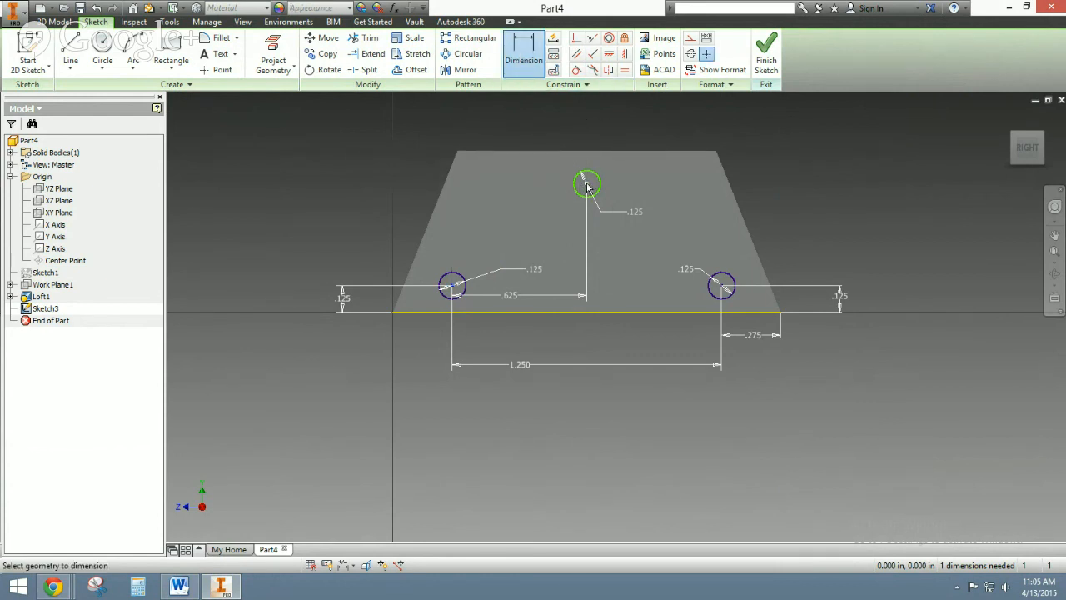
pyautogui.click(587, 185)
pyautogui.click(566, 313)
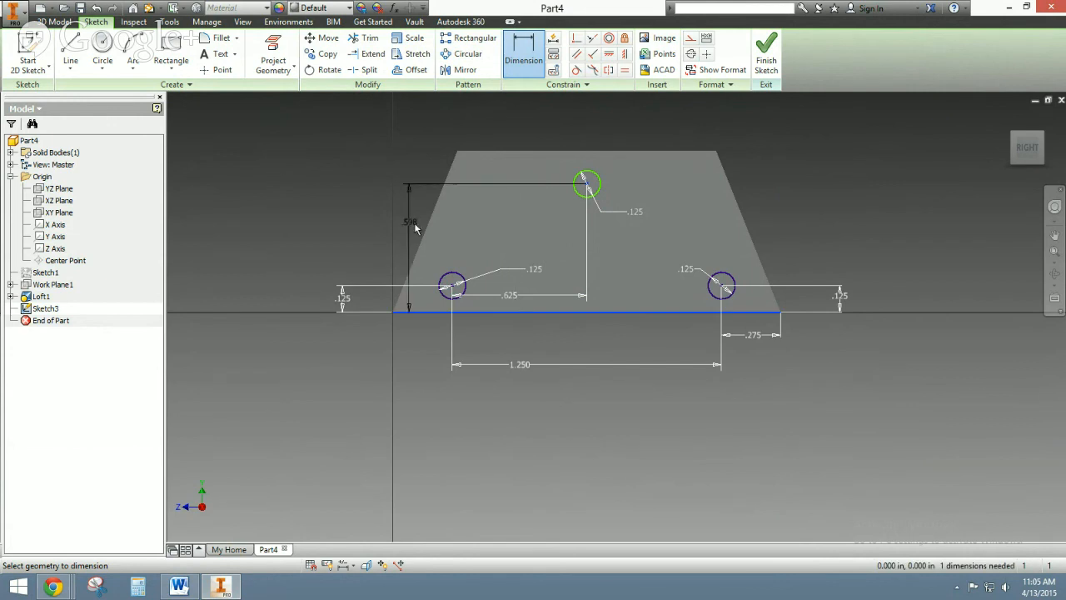
pyautogui.click(366, 248)
pyautogui.write('.625')
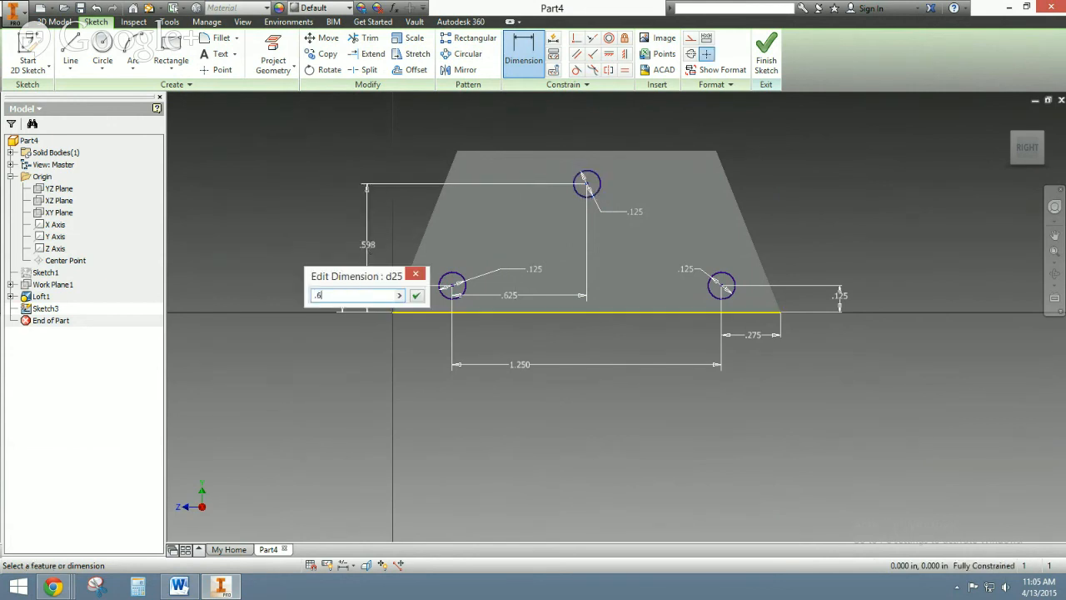
pyautogui.press('Return')
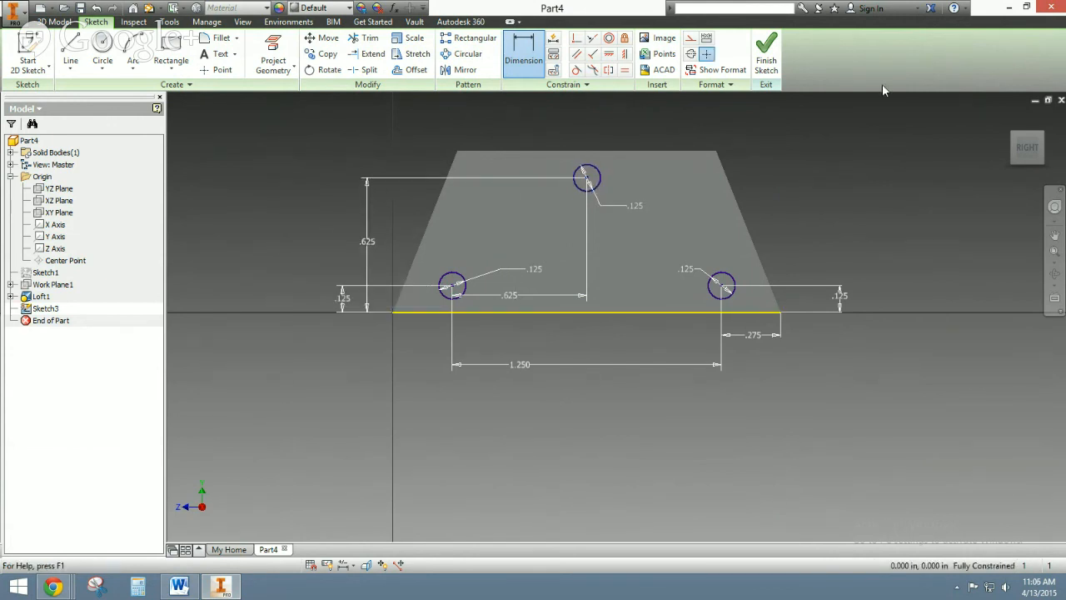
# Step: Finish the sketch, check the peg length in the Word drawing, and extrude all three circles .125 in outward from the back face
pyautogui.click(766, 58)
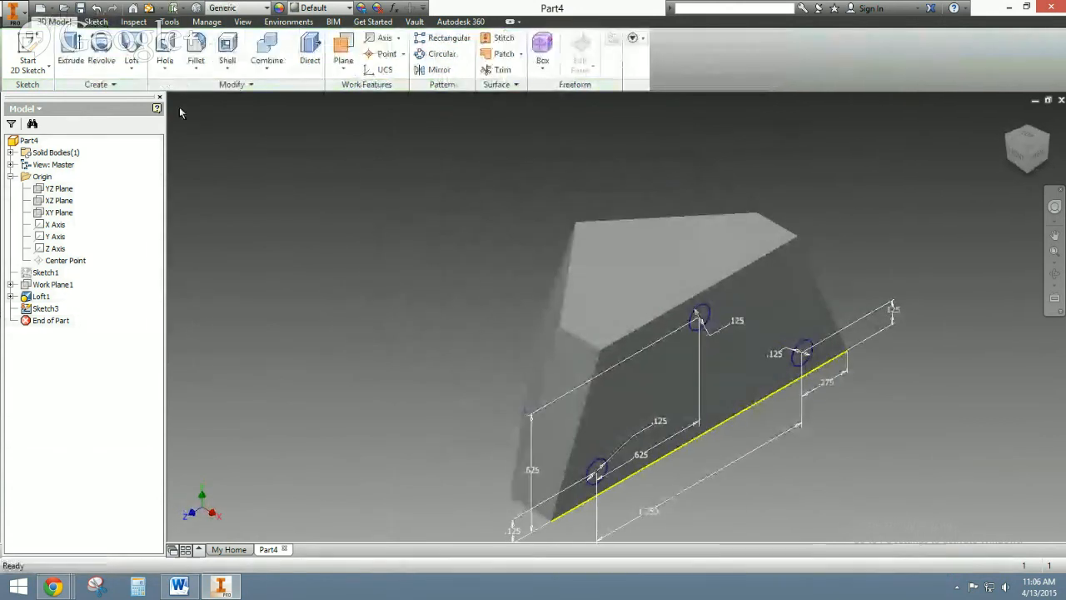
pyautogui.click(71, 51)
pyautogui.click(701, 321)
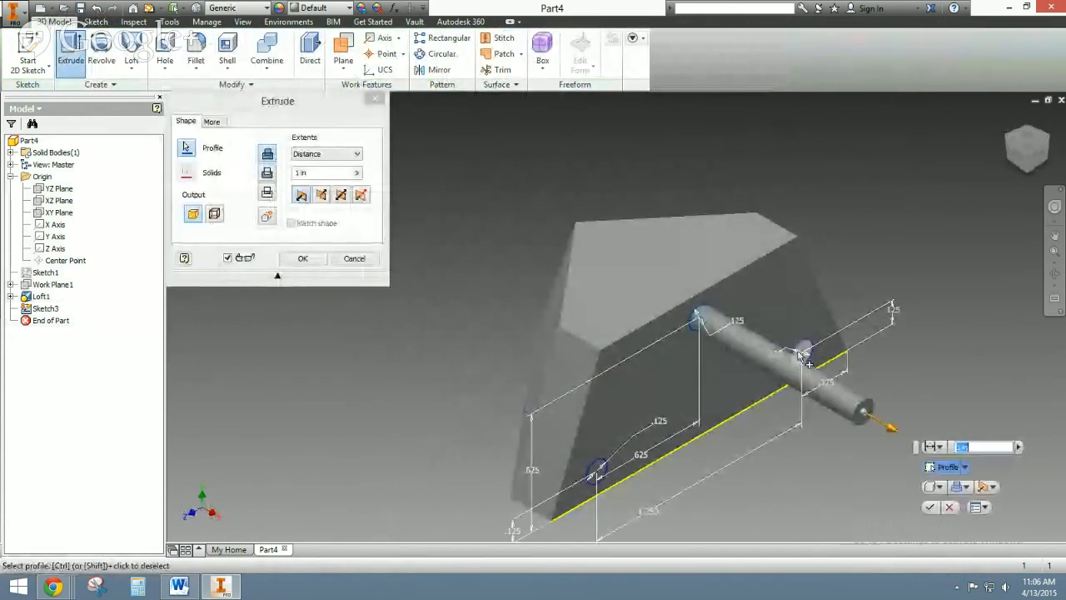
pyautogui.click(802, 353)
pyautogui.click(596, 470)
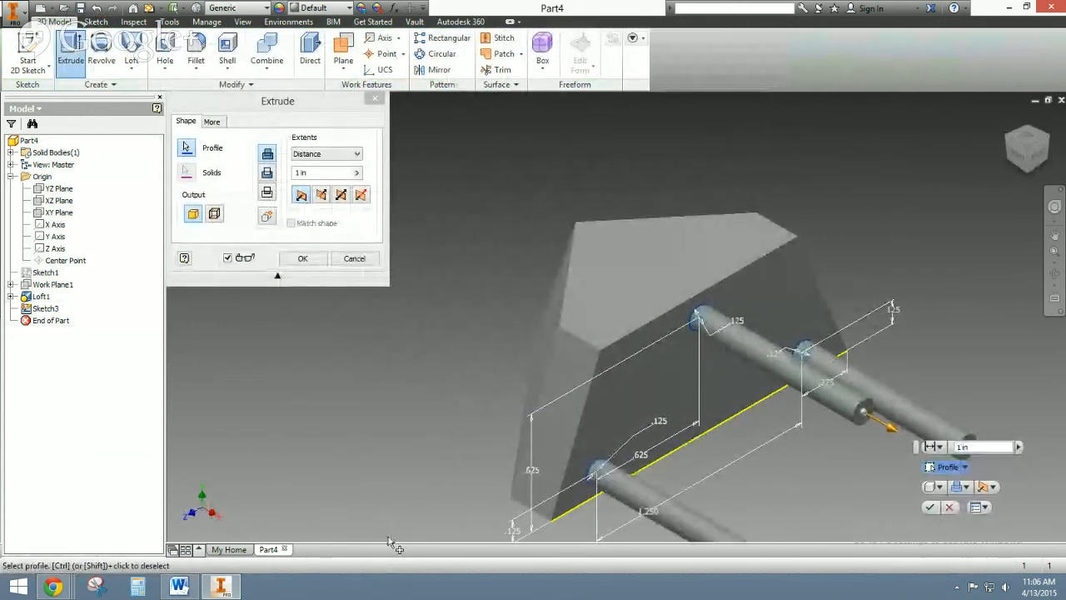
pyautogui.click(221, 586)
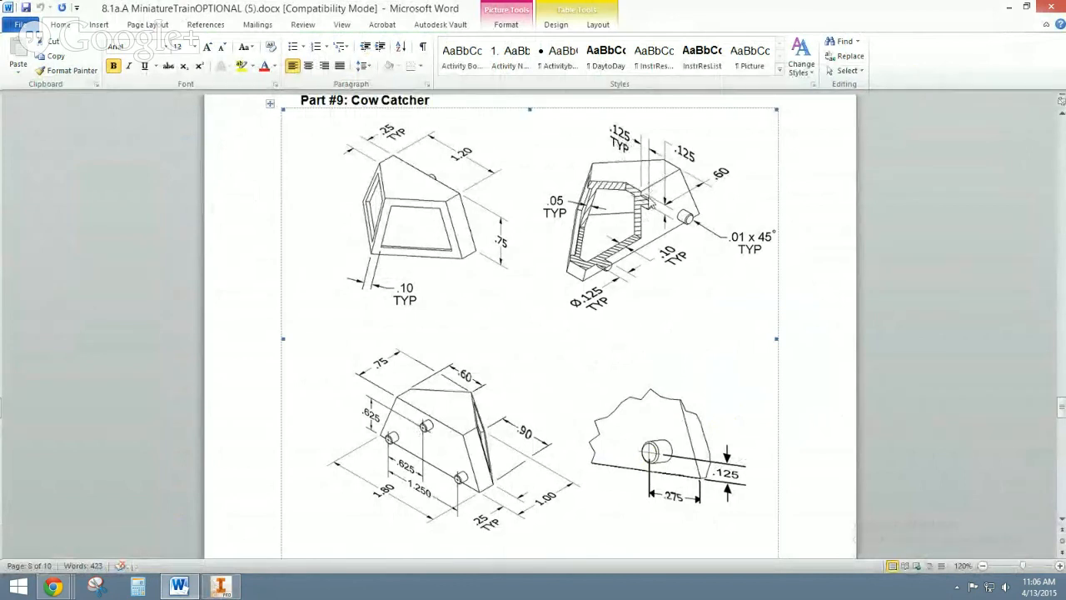
pyautogui.click(221, 586)
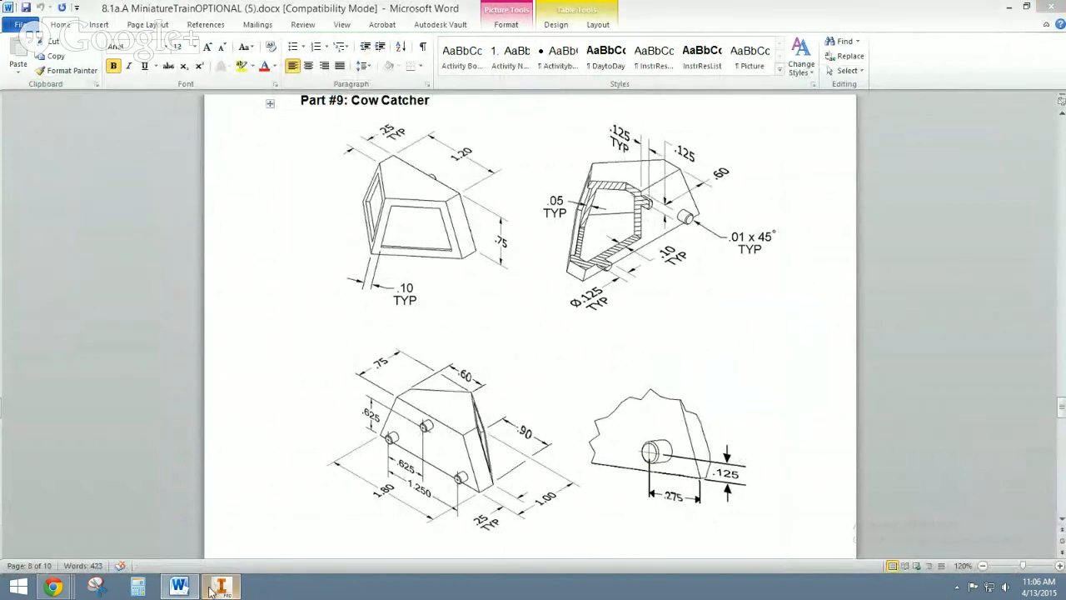
pyautogui.write('.25')
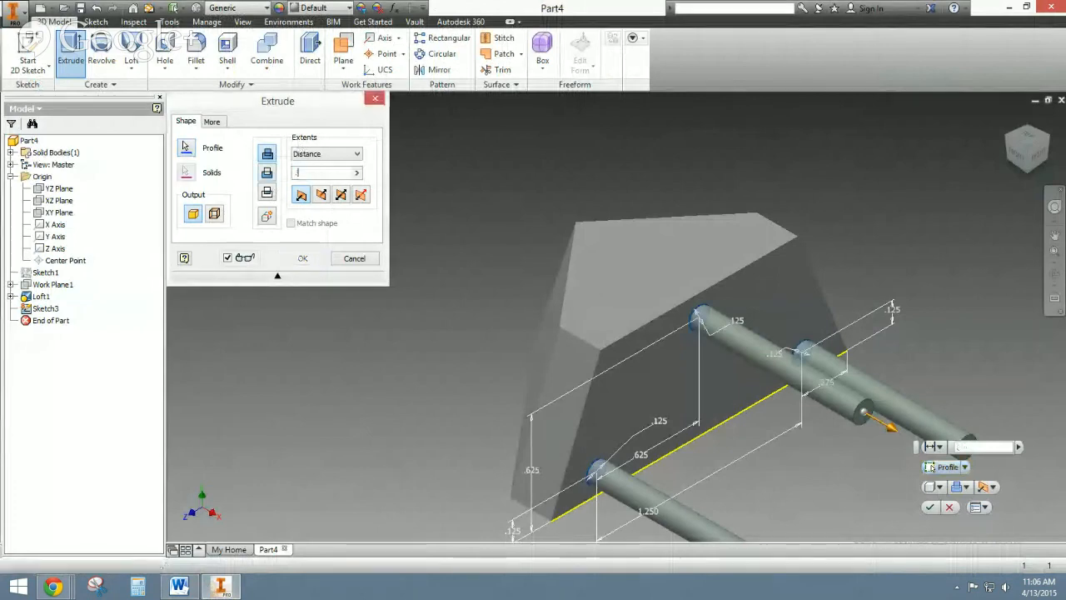
pyautogui.press('Return')
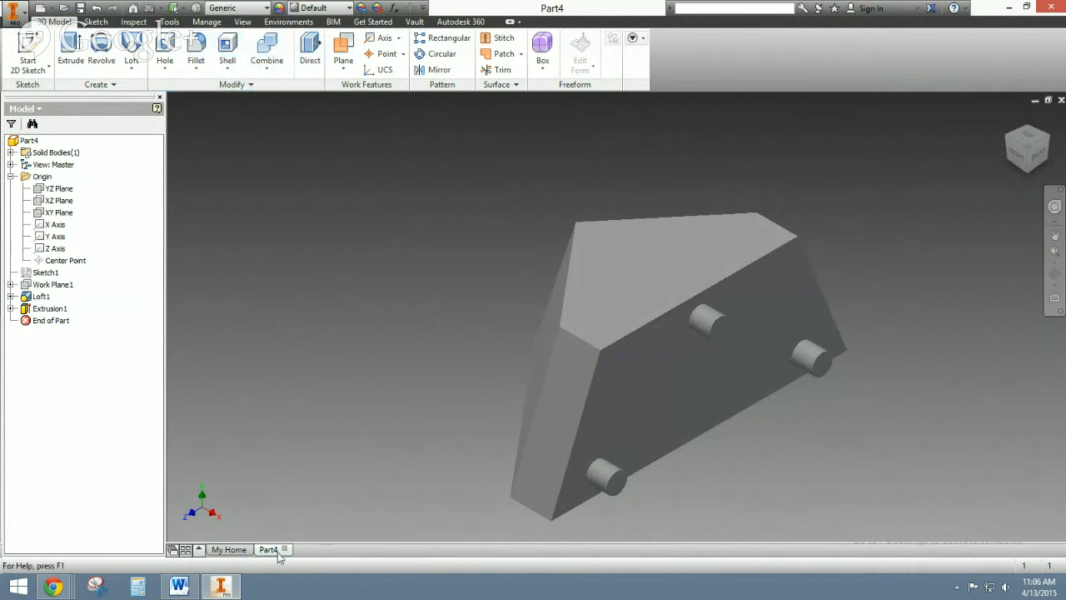
pyautogui.moveTo(82, 583)
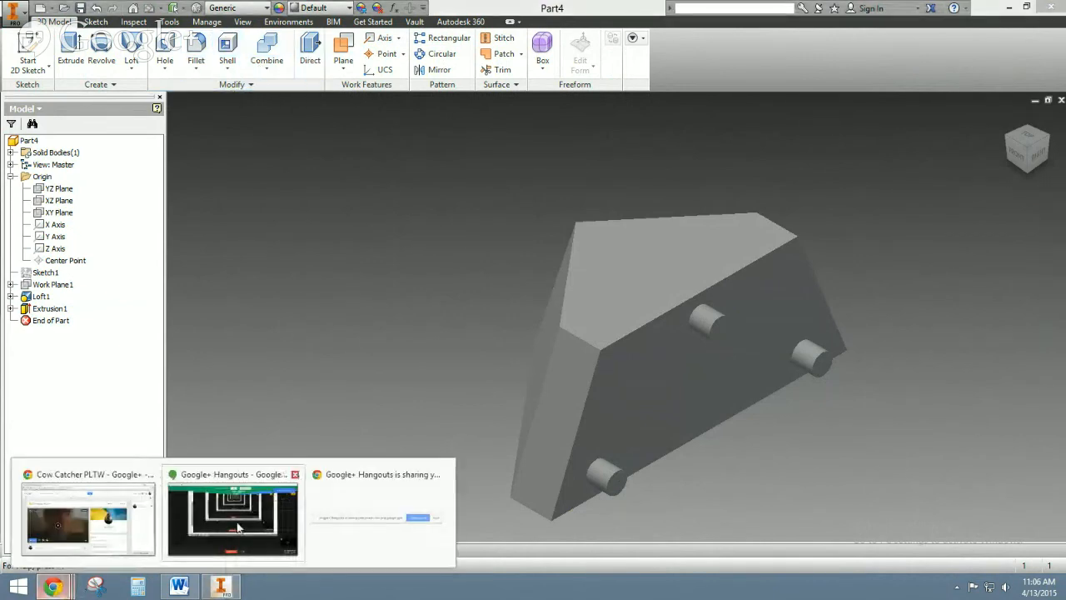